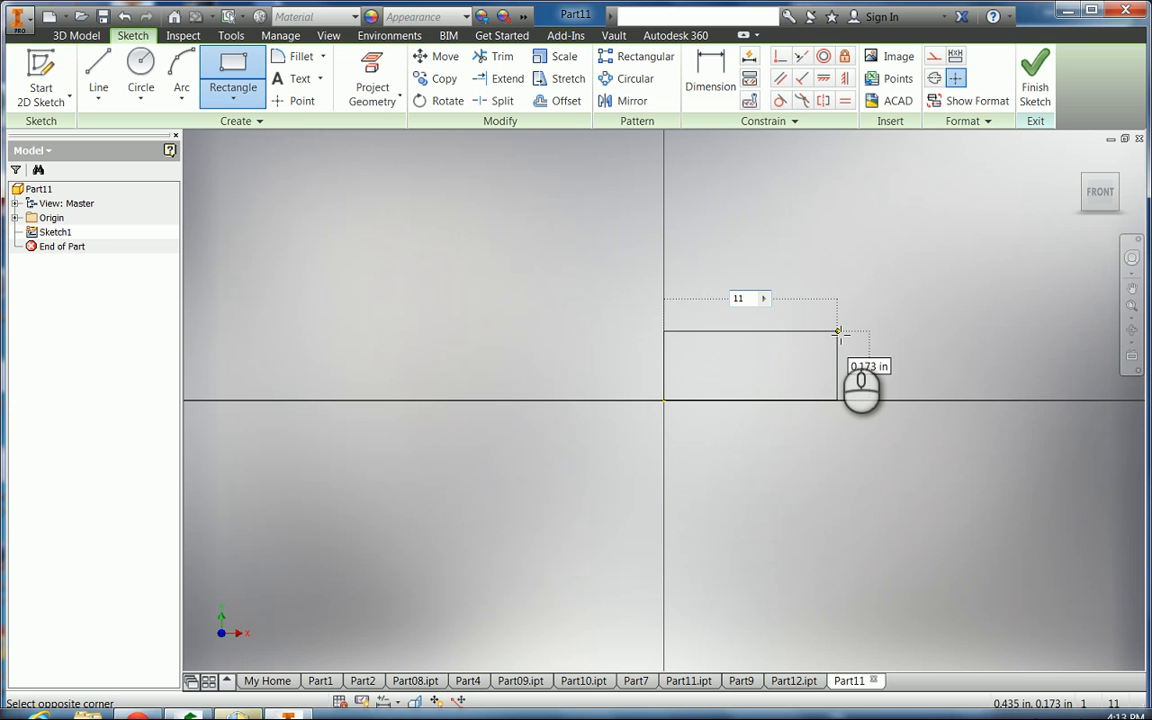
Sketch a rectangle 11 in wide and 4 in high from the origin
key("Tab")
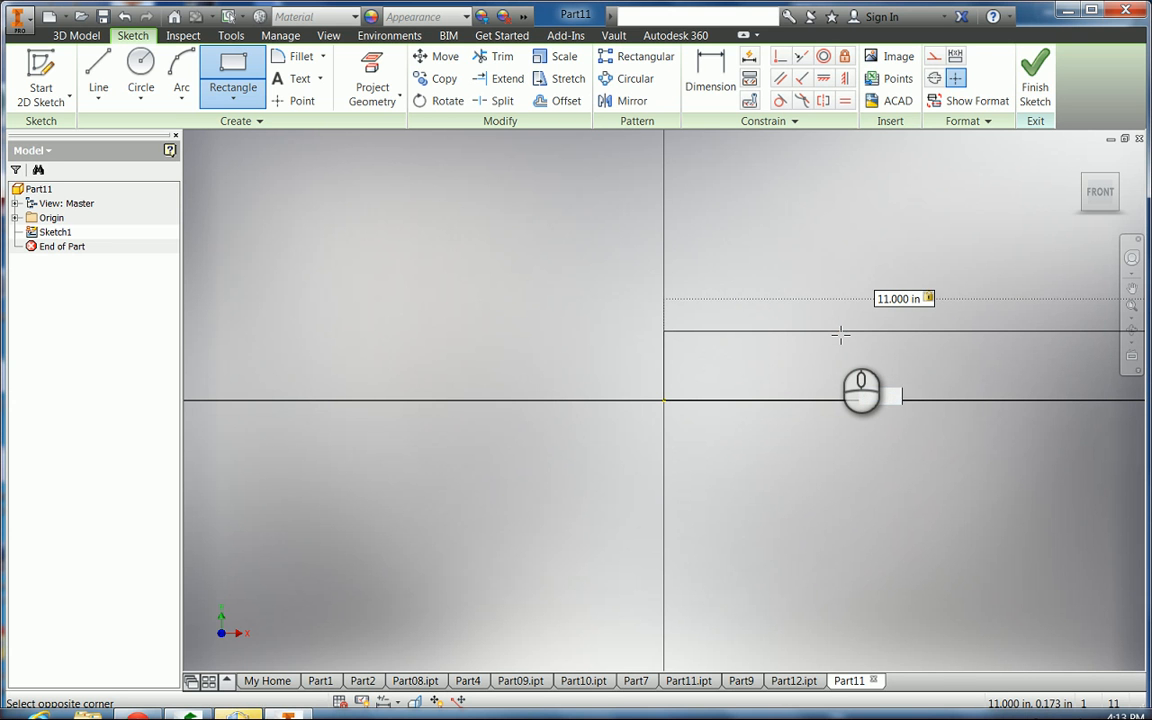
type("4")
key("Tab")
key("Return")
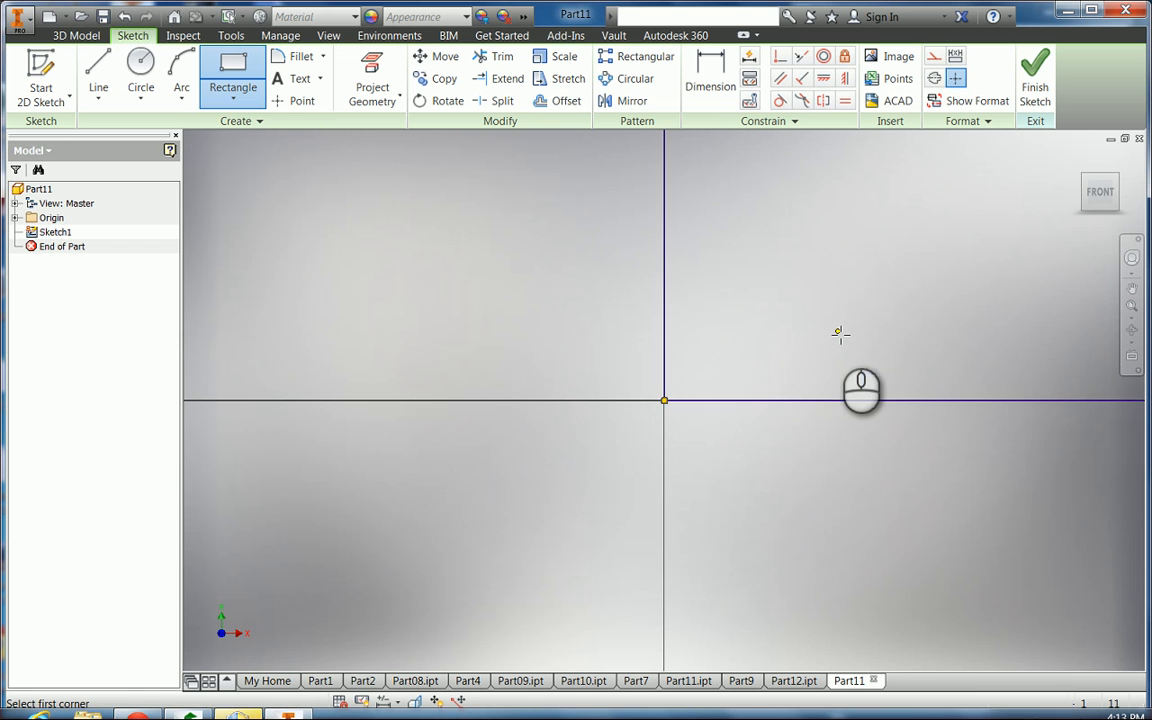
Round the rectangle's two left corners with 0.5 in sketch fillets
scroll(840, 334, "up", 6)
scroll(839, 334, "up", 2)
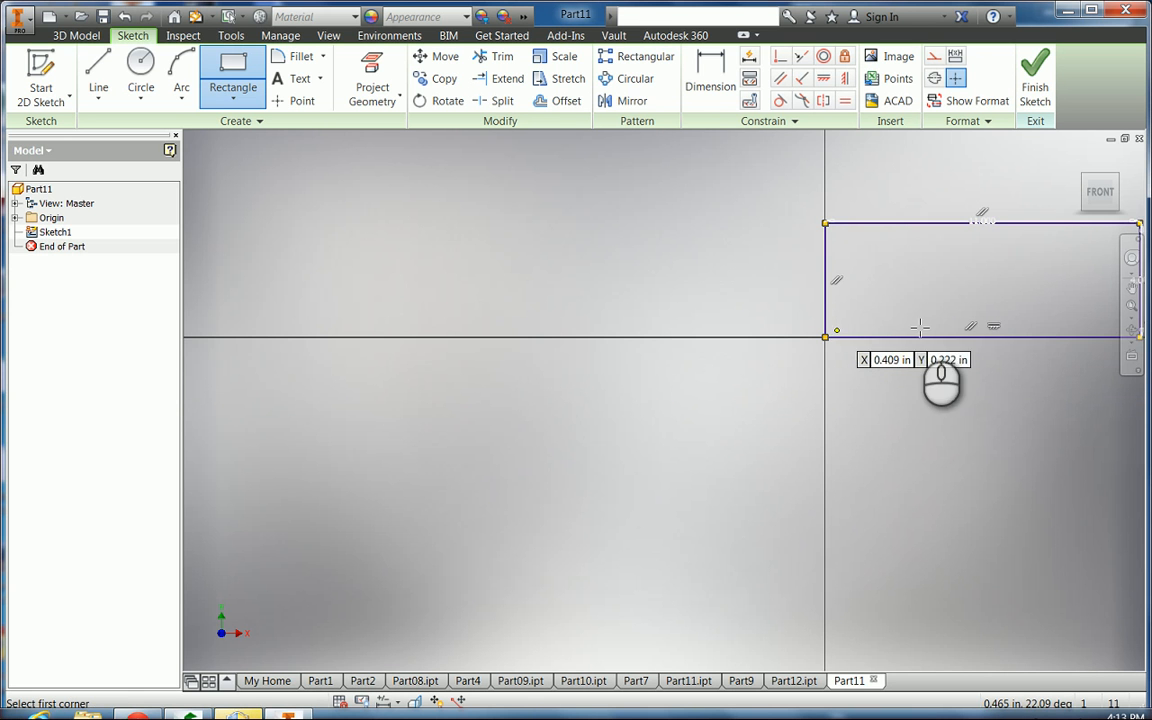
left_click(1130, 291)
mouse_move(1094, 290)
left_mouse_down()
mouse_move(843, 303)
mouse_move(717, 375)
left_mouse_up()
scroll(712, 366, "up", 4)
scroll(712, 364, "down", 7)
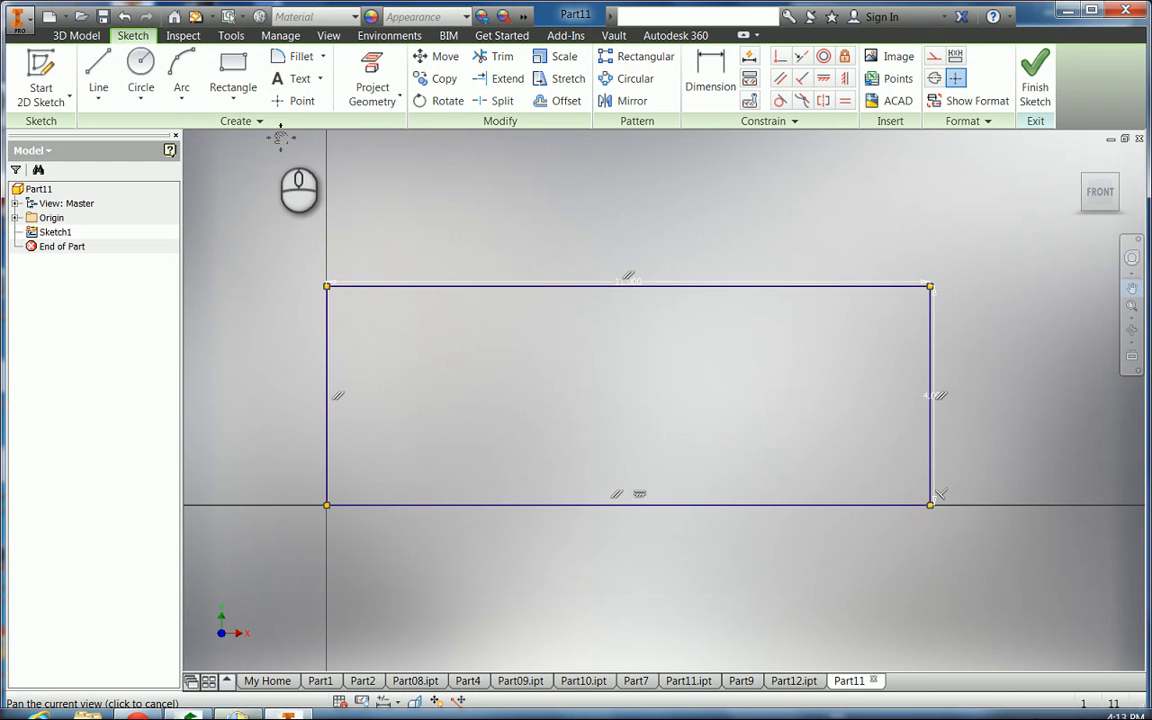
left_click(300, 57)
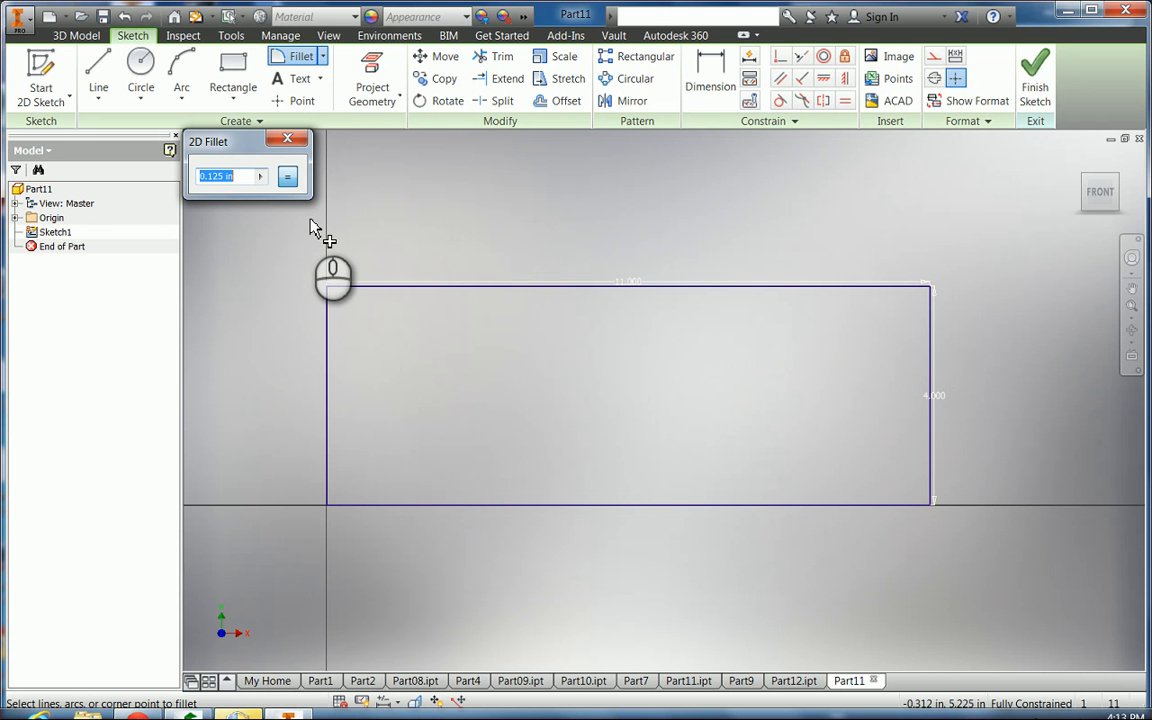
type(".5")
left_click(368, 286)
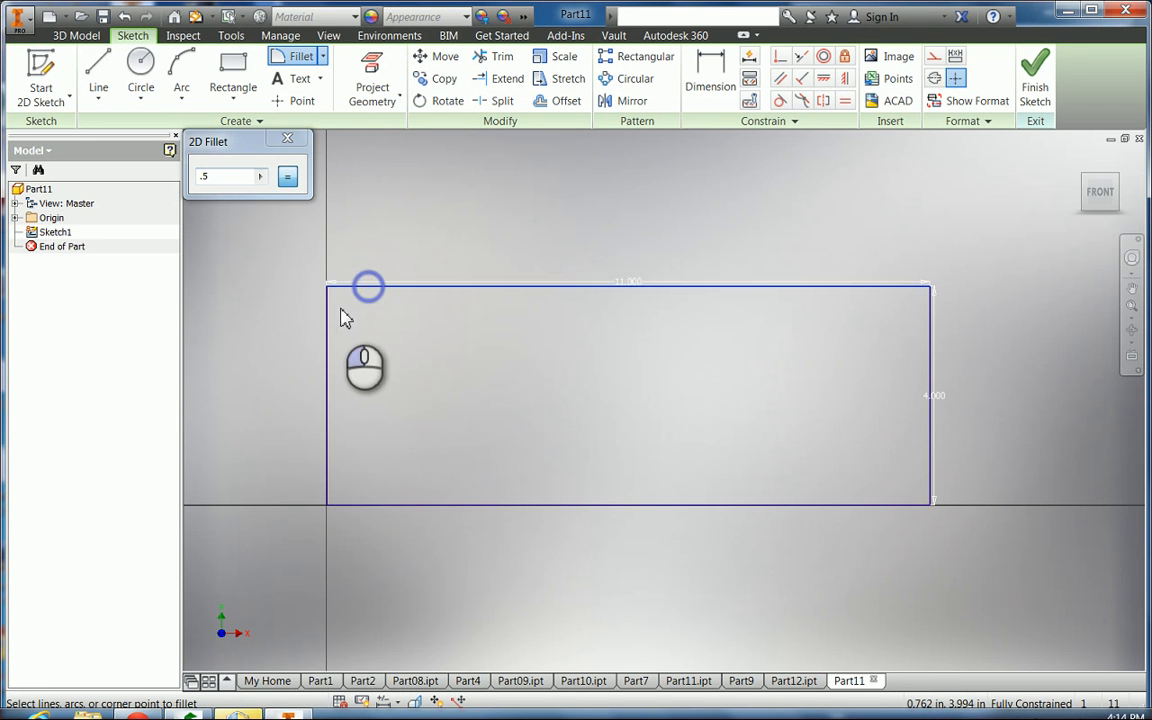
left_click(326, 313)
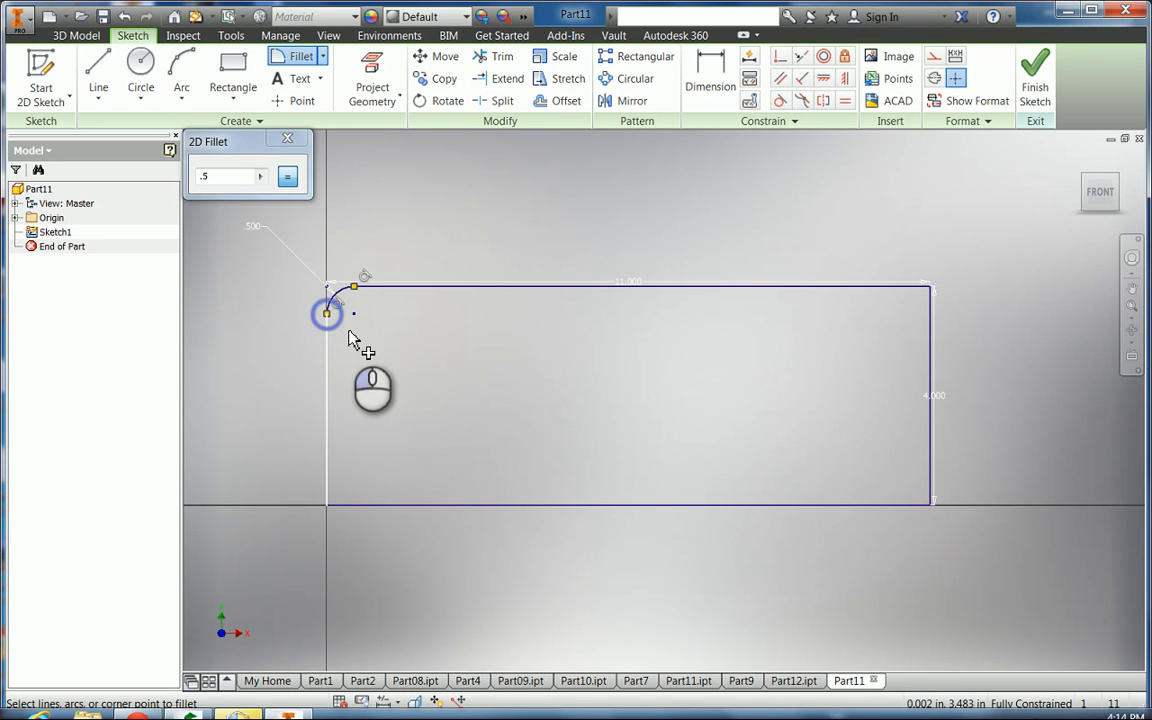
left_click(326, 476)
left_click(361, 505)
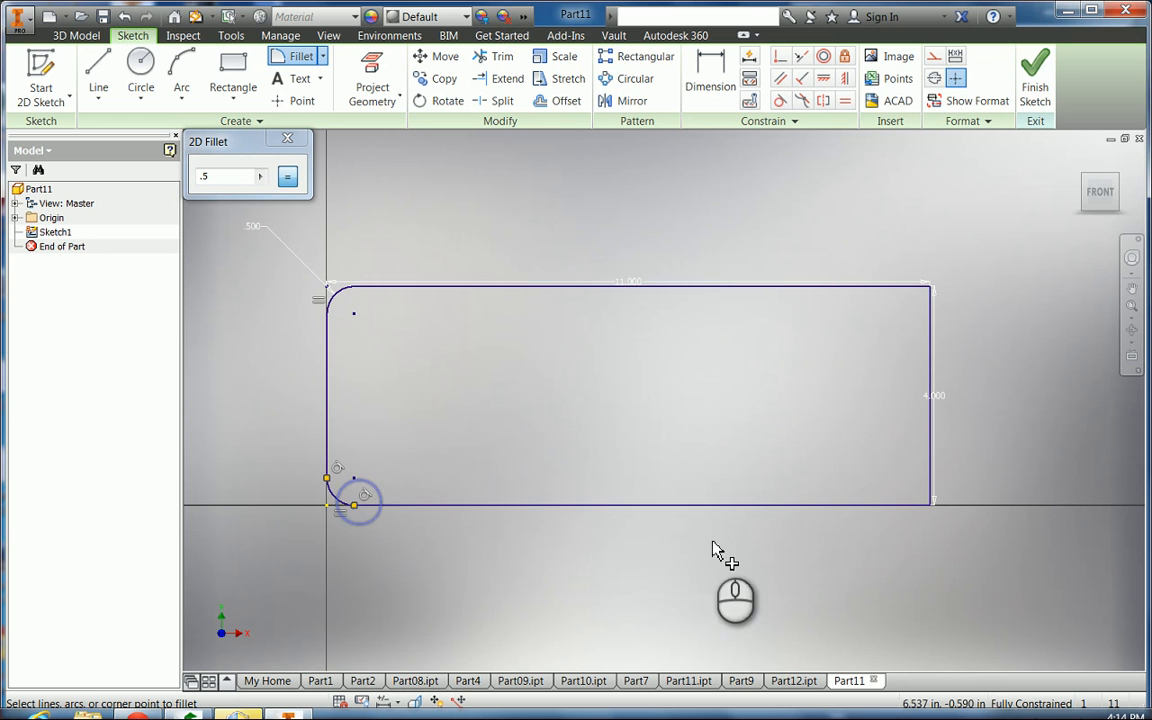
Round the rectangle's two right corners with the same 0.5 in fillet radius
left_click(903, 505)
left_click(931, 481)
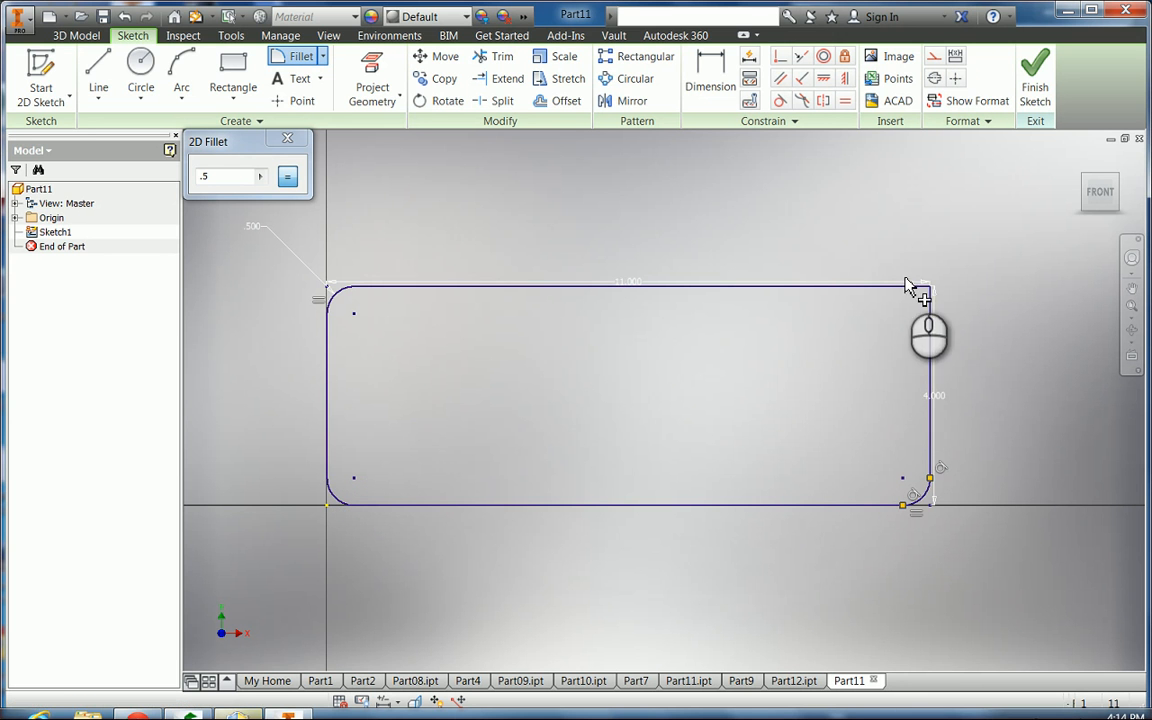
left_click(928, 313)
left_click(896, 287)
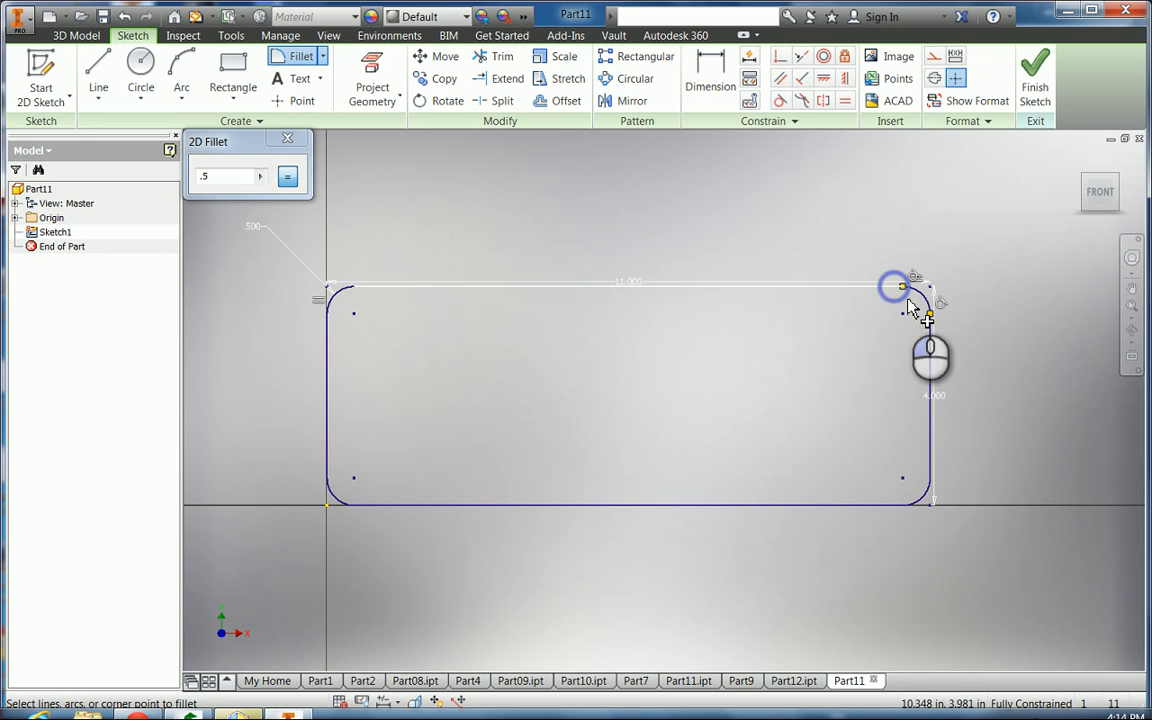
Finish the sketch and extrude the rounded rectangular profile 0.5 in into a solid plate
left_click(1034, 80)
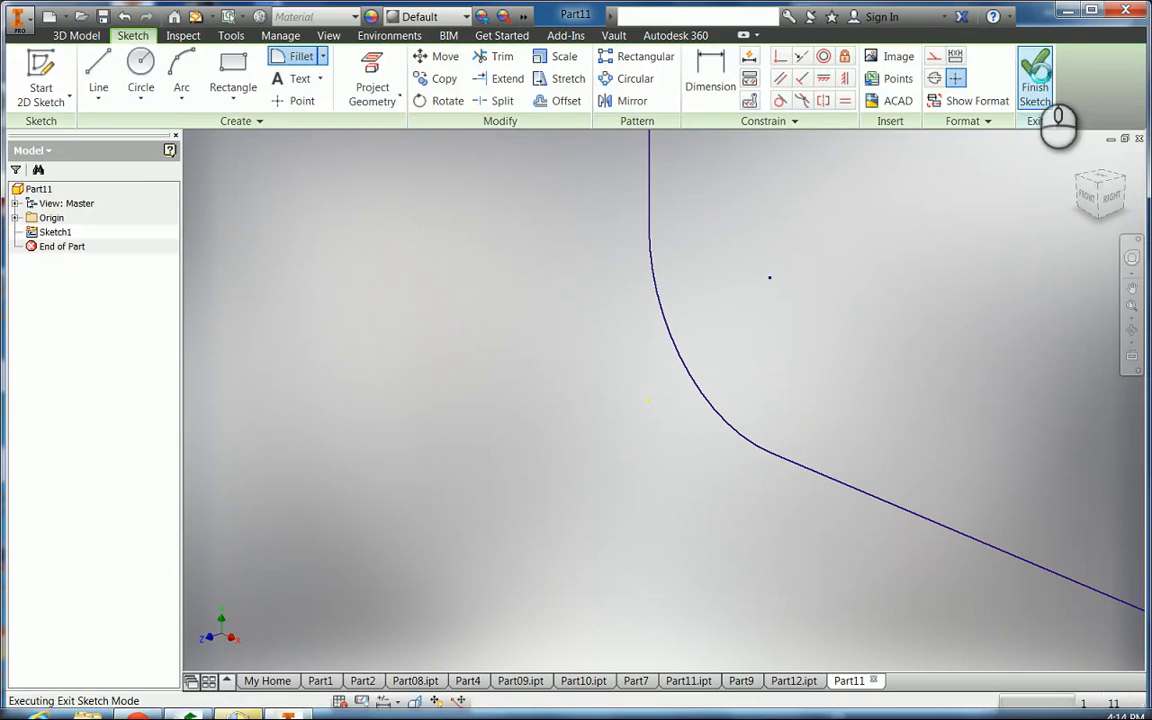
left_click(98, 68)
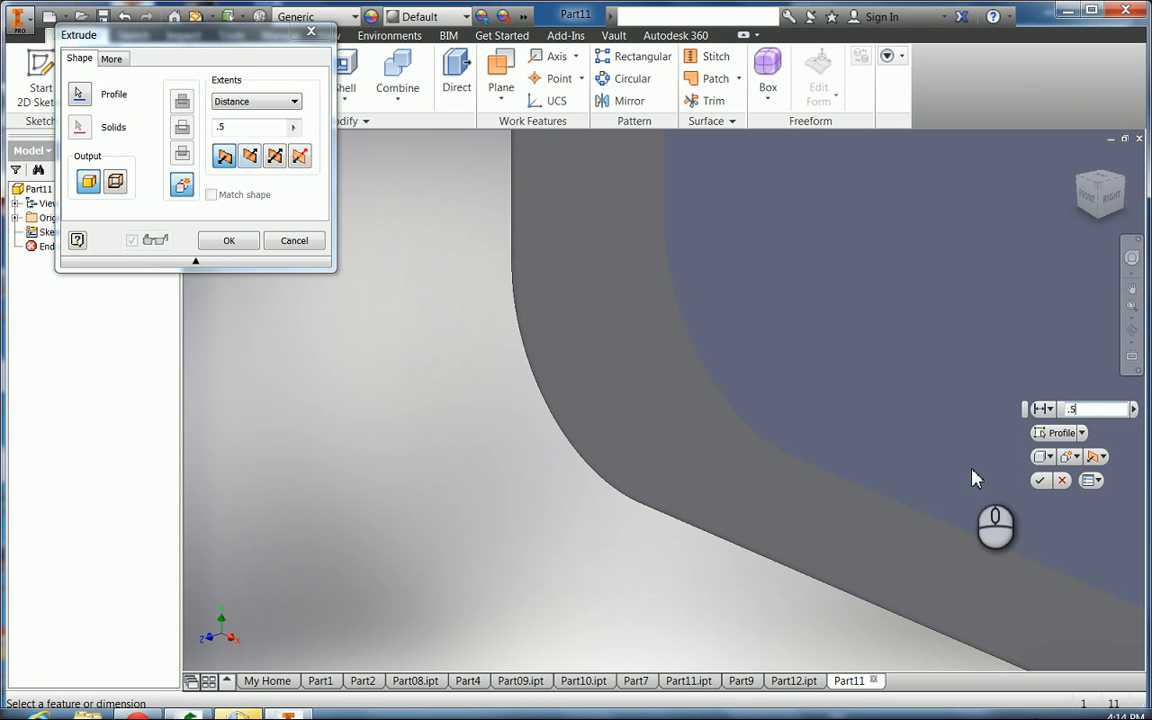
left_click(1041, 481)
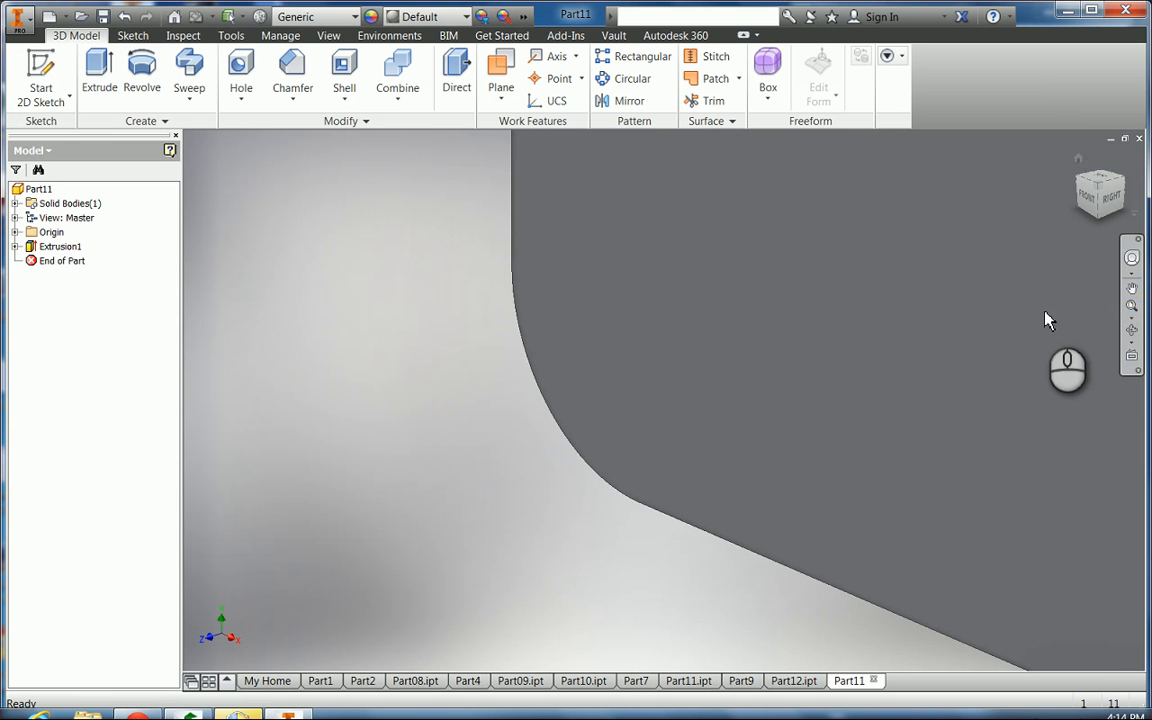
Create a sketch on the plate's large front face and exit it without adding geometry
scroll(965, 337, "up", 5)
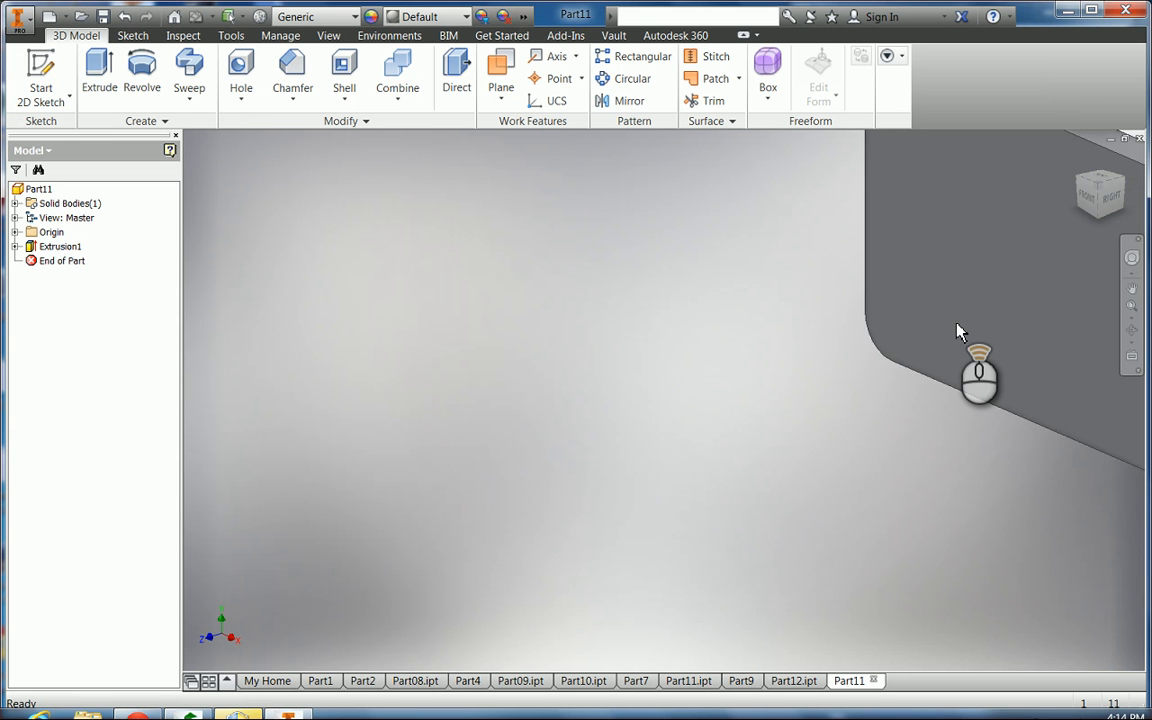
left_click(1132, 290)
left_click_drag(1044, 350, 596, 342)
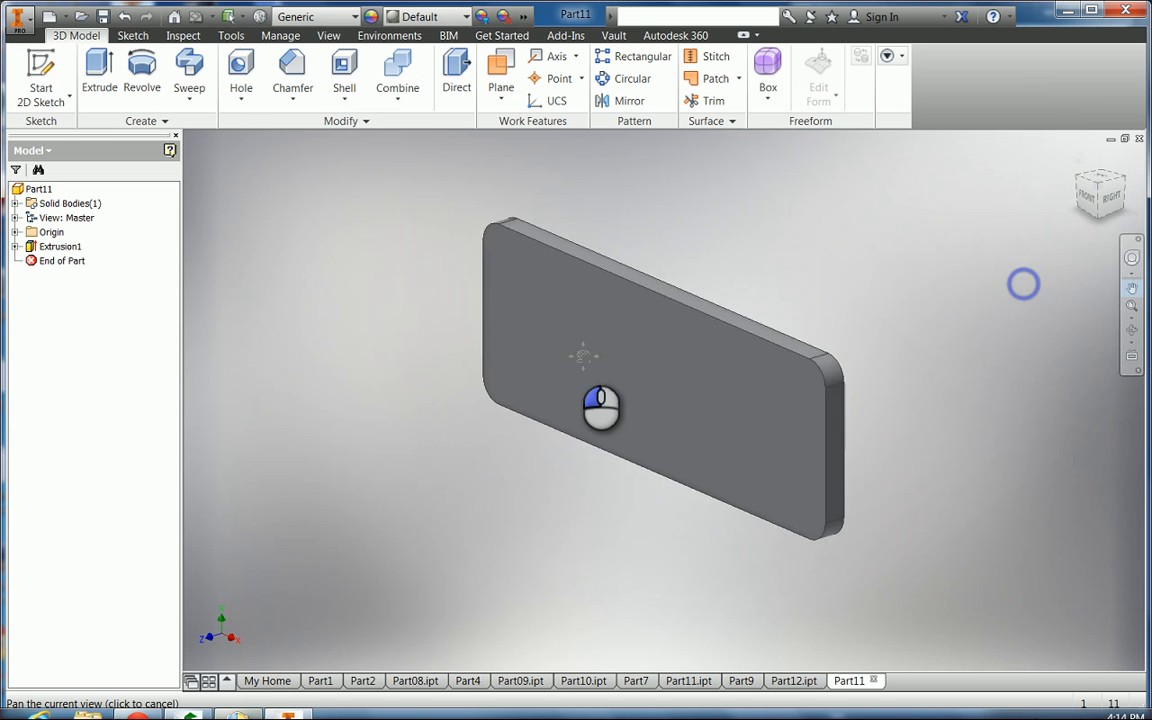
scroll(631, 401, "down", 4)
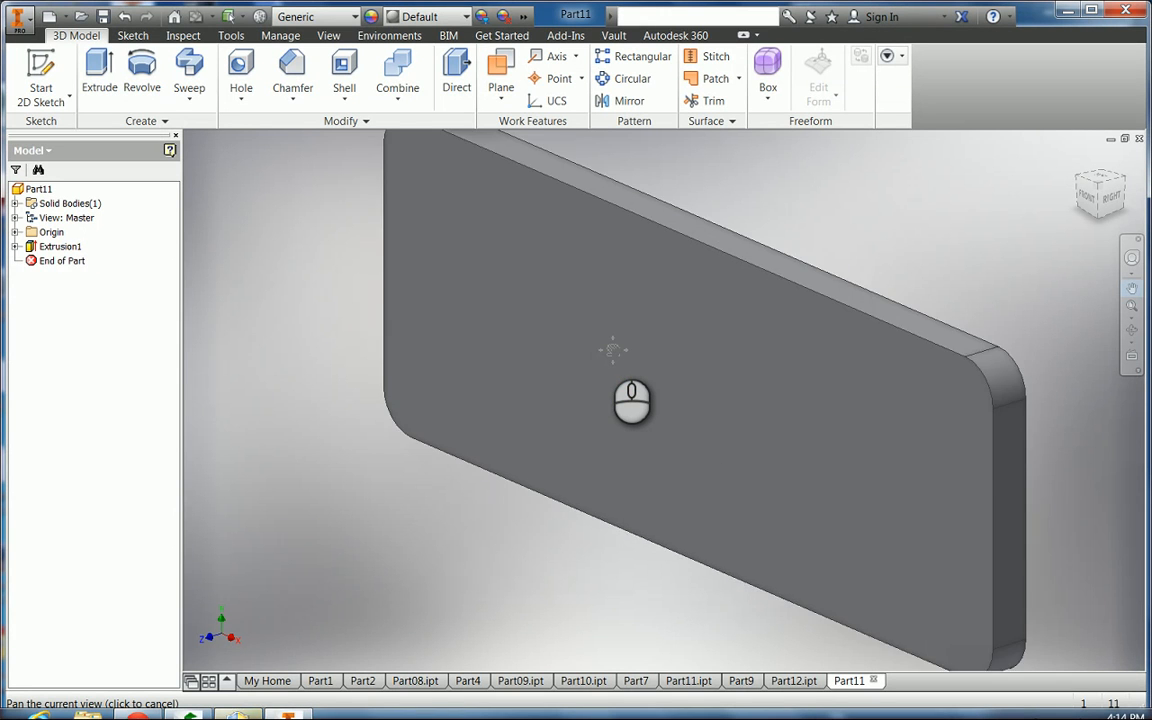
scroll(631, 401, "up", 2)
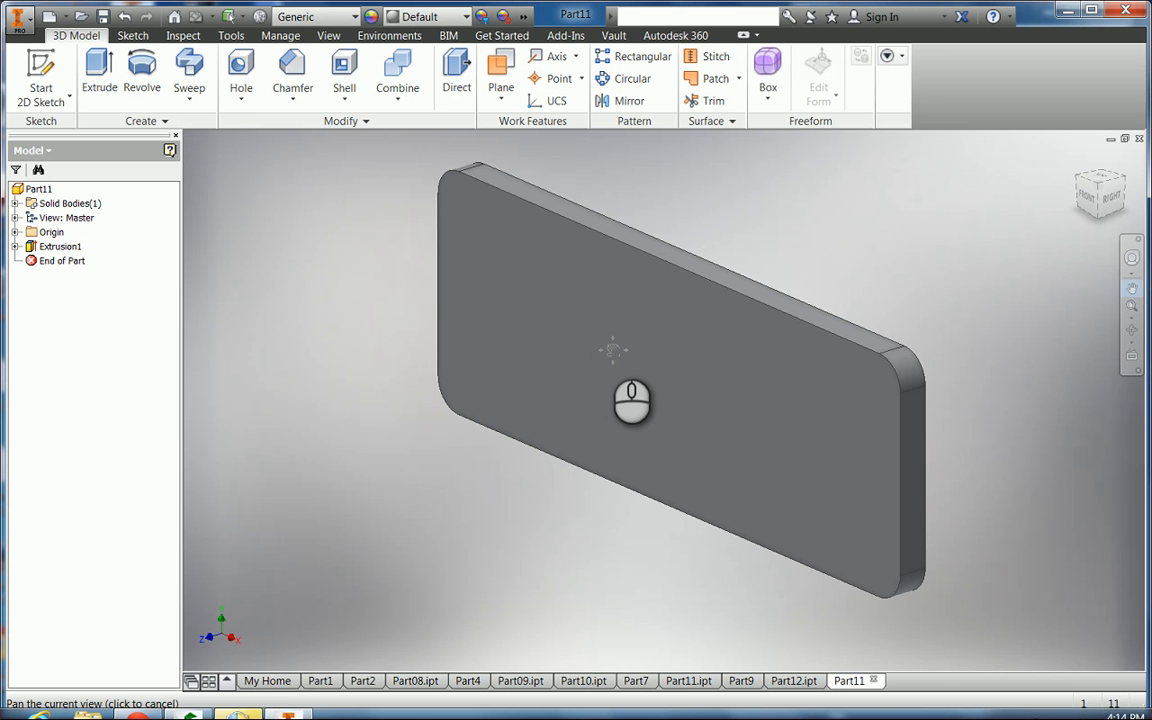
left_click(38, 65)
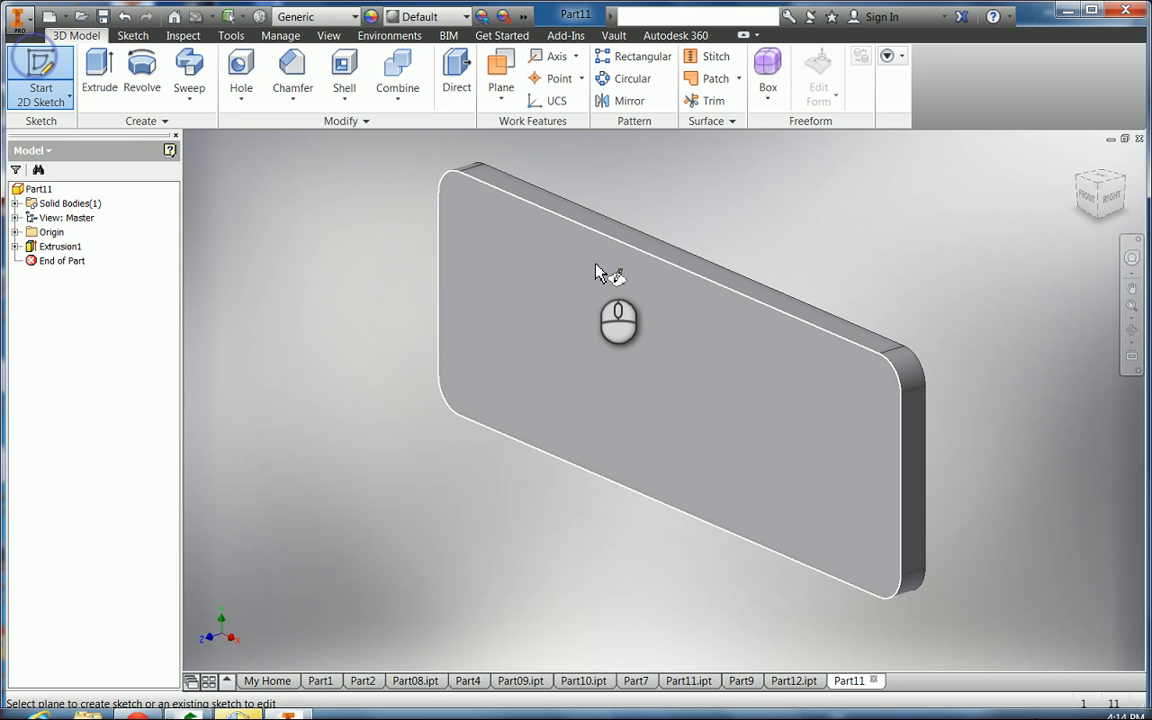
left_click(563, 312)
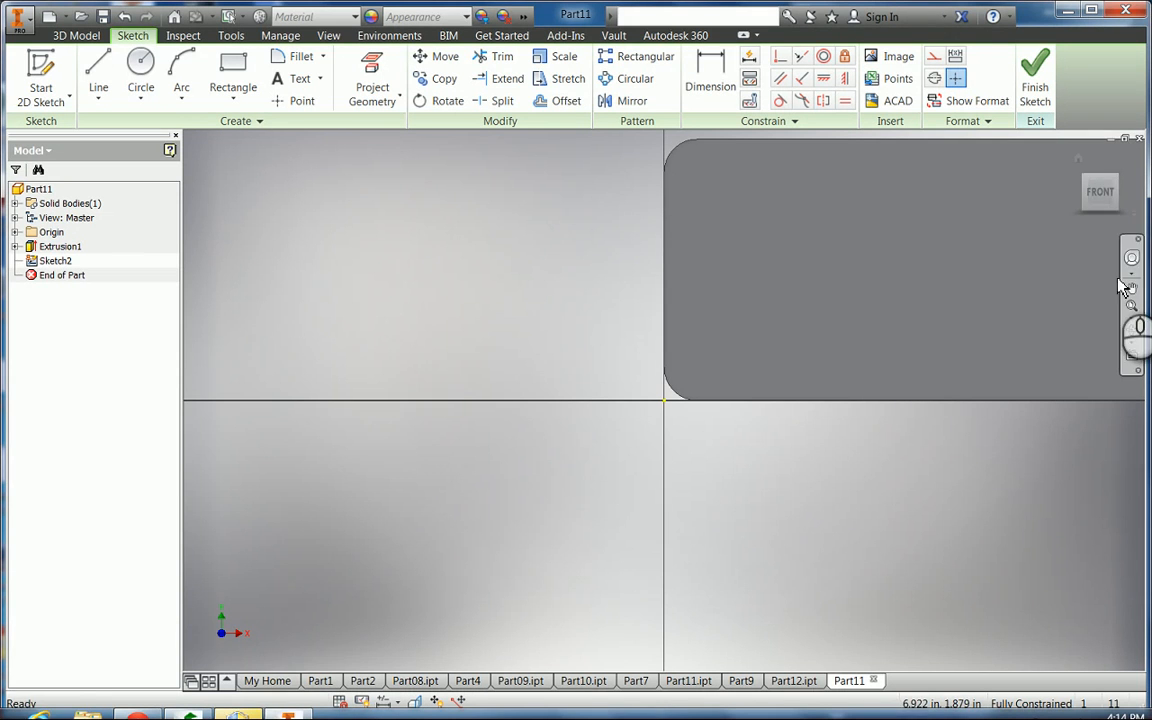
left_click(1131, 289)
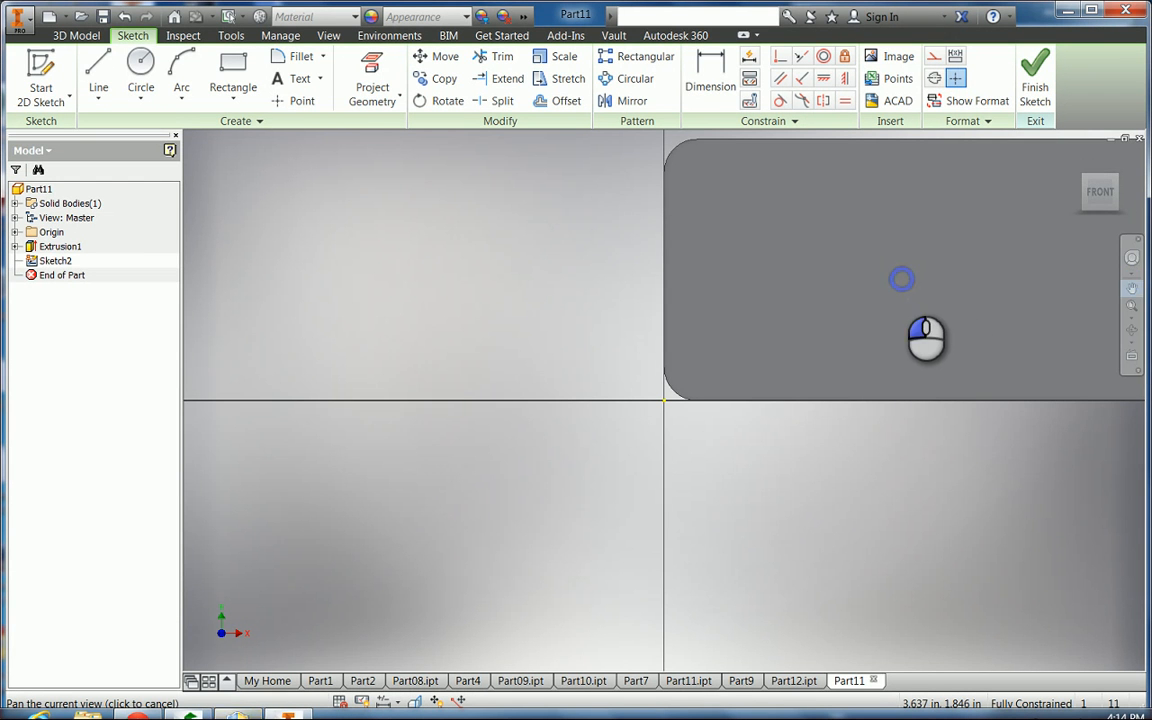
left_click_drag(926, 338, 568, 413)
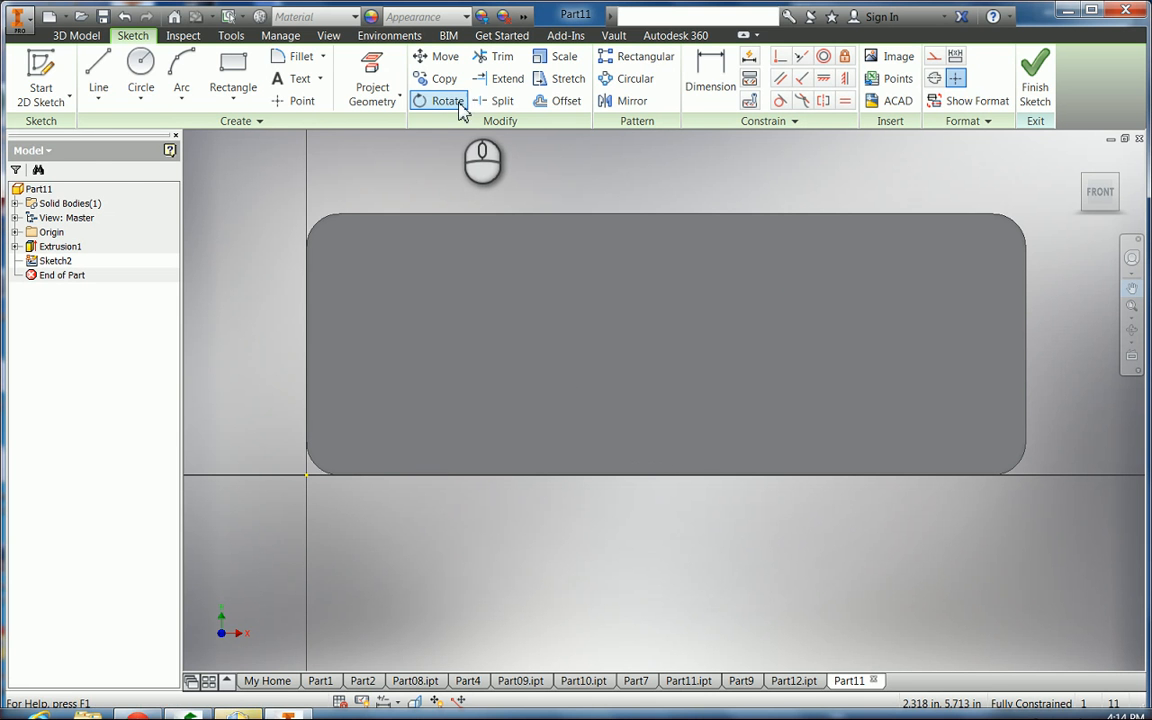
left_click(41, 66)
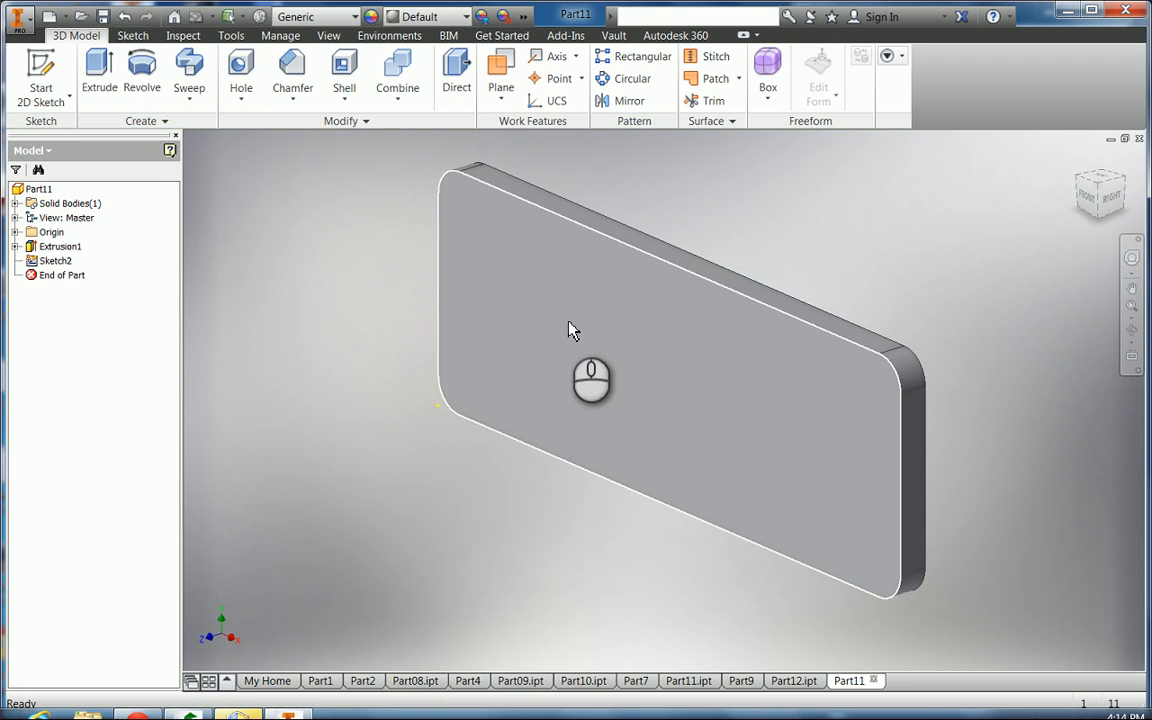
Start another sketch on the plate's large front face
left_click(598, 326)
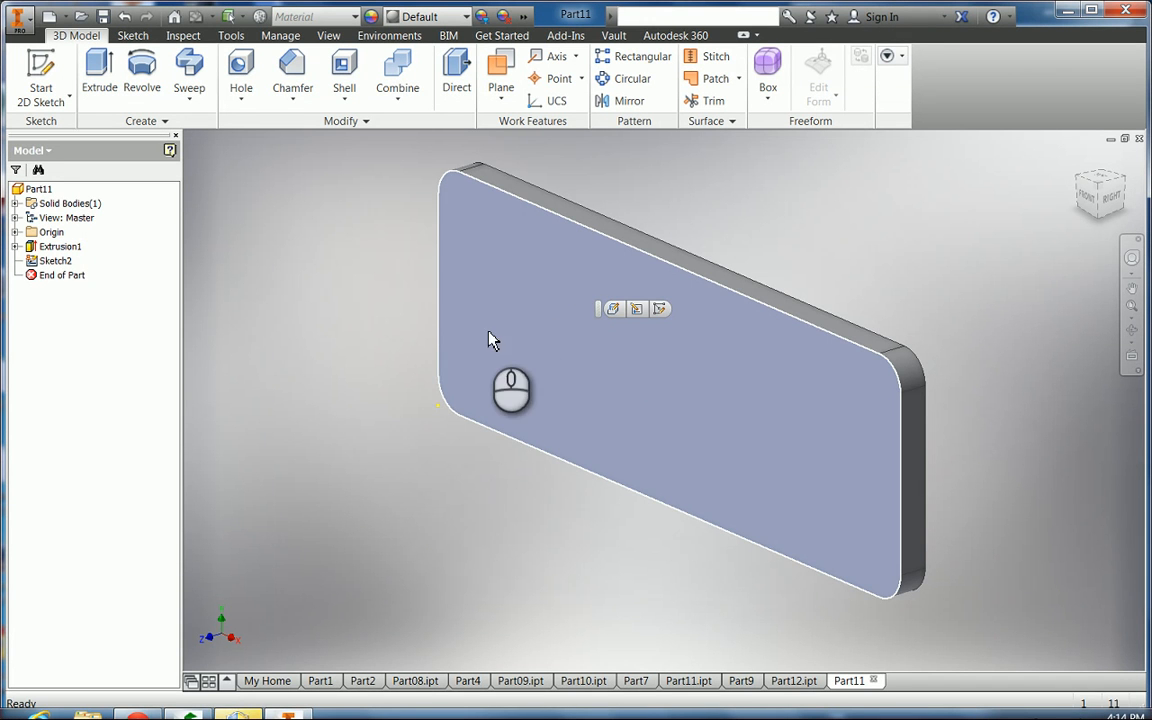
left_click(496, 262)
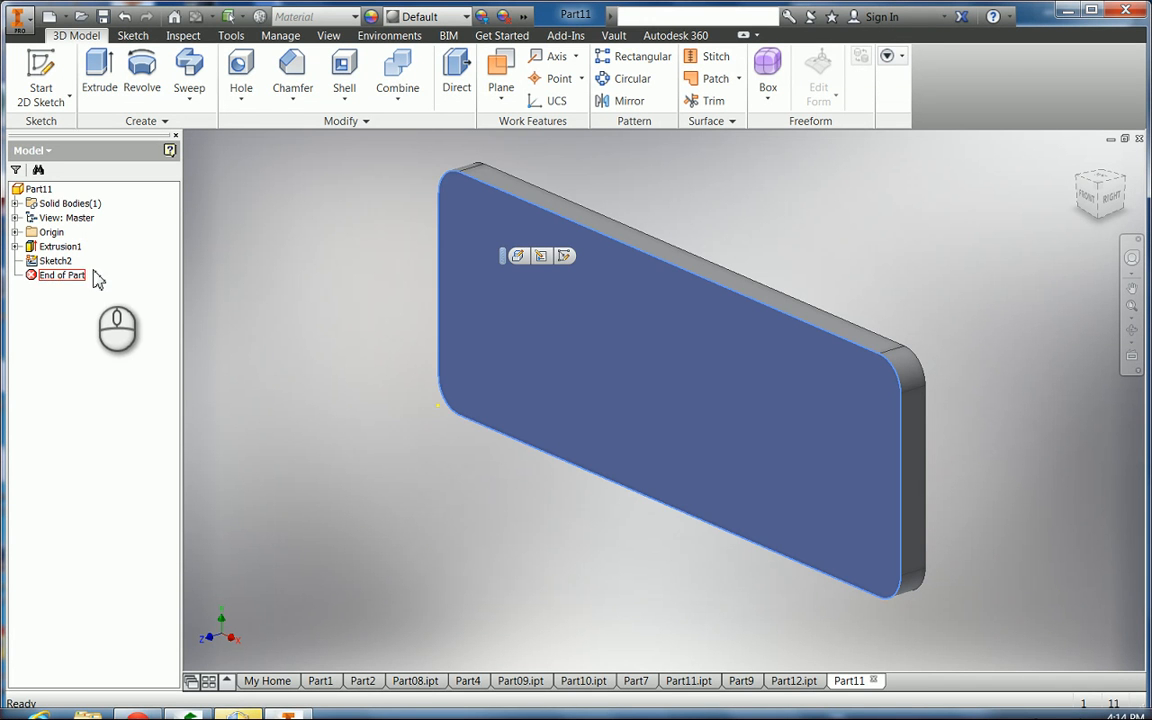
left_click(41, 72)
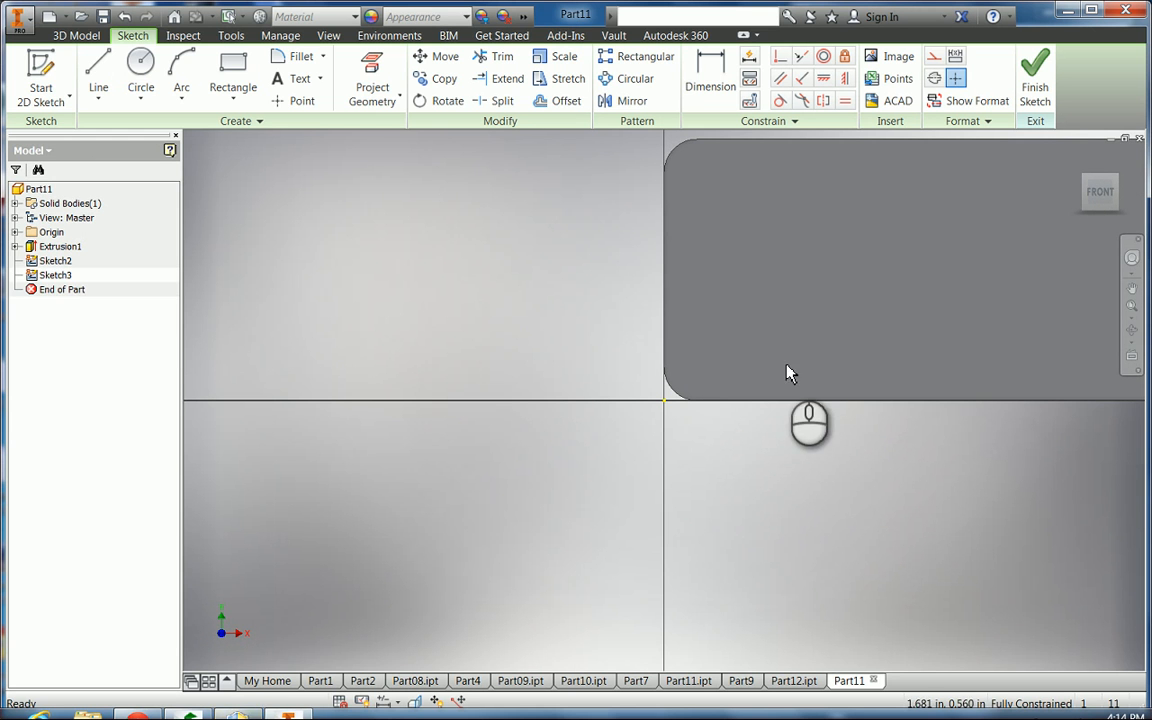
right_click(32, 277)
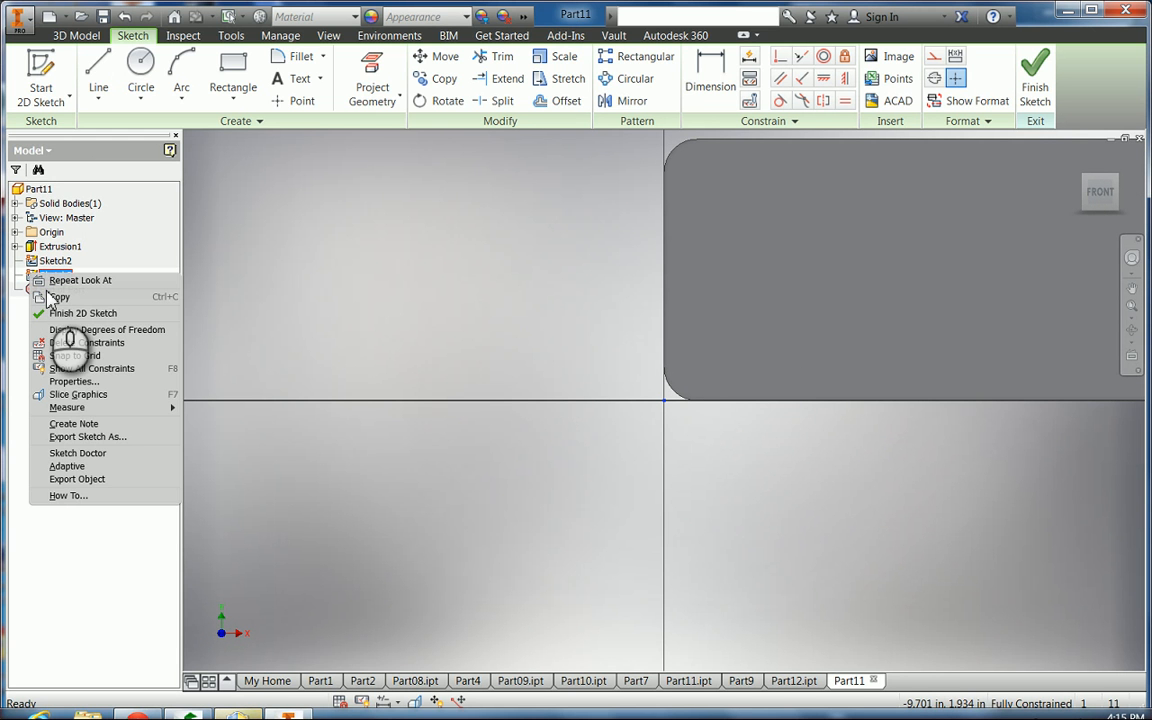
left_click(335, 380)
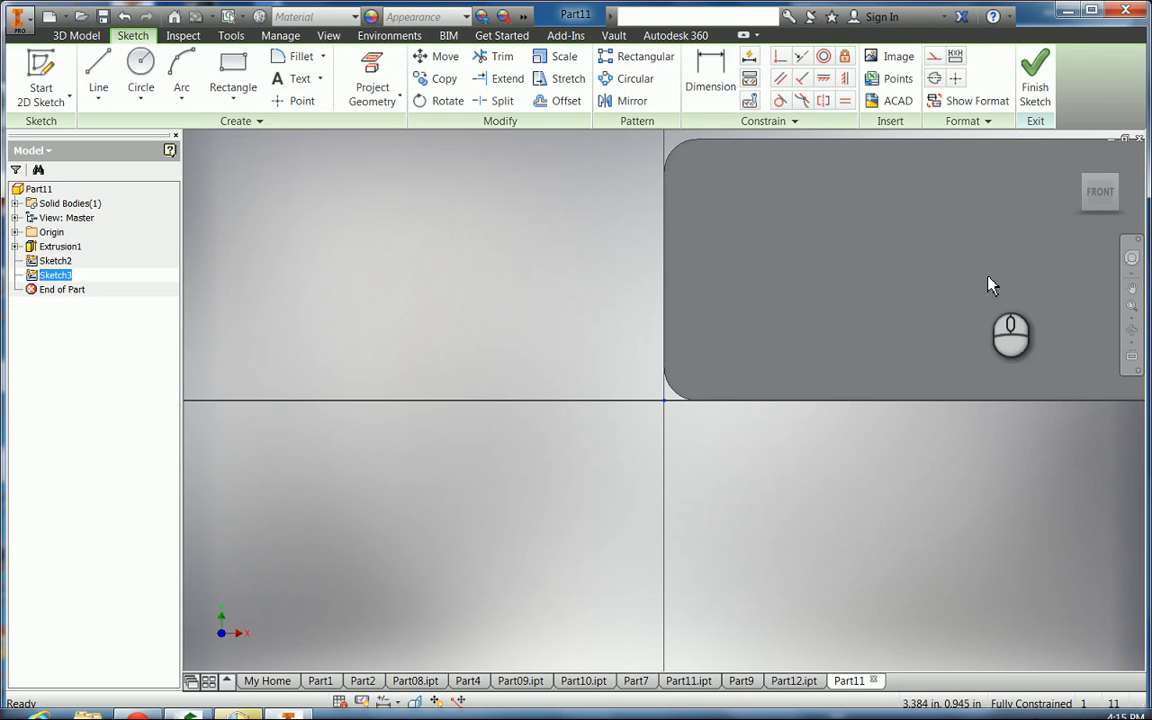
left_click(1131, 288)
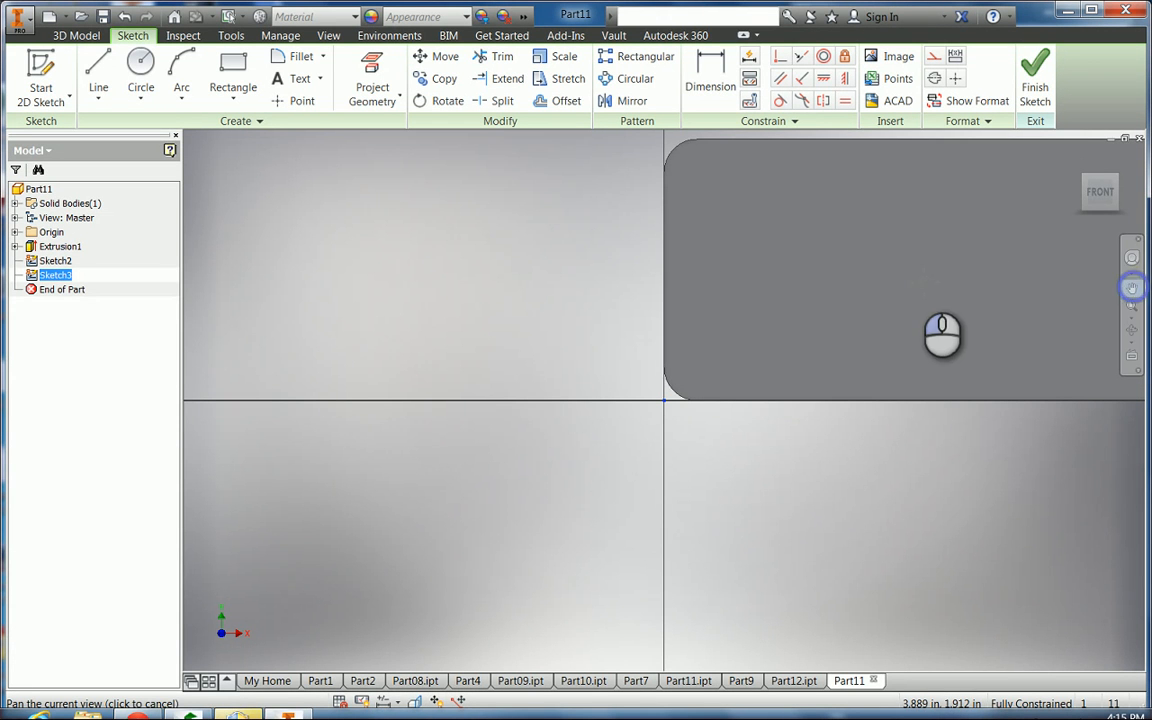
mouse_move(889, 340)
left_mouse_down()
mouse_move(758, 342)
mouse_move(537, 385)
mouse_move(581, 406)
left_mouse_up()
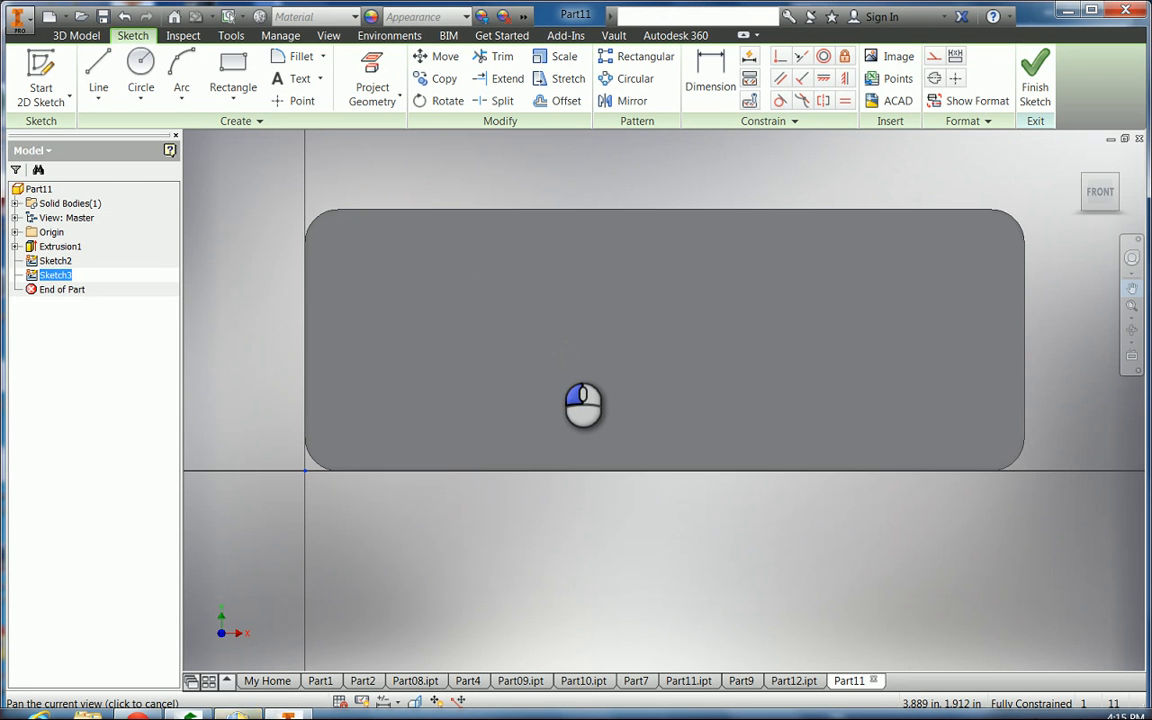
Place a sketch point near the plate's lower-left corner at X 0.5 in, Y 0.5 in, and finish the sketch
left_click(284, 101)
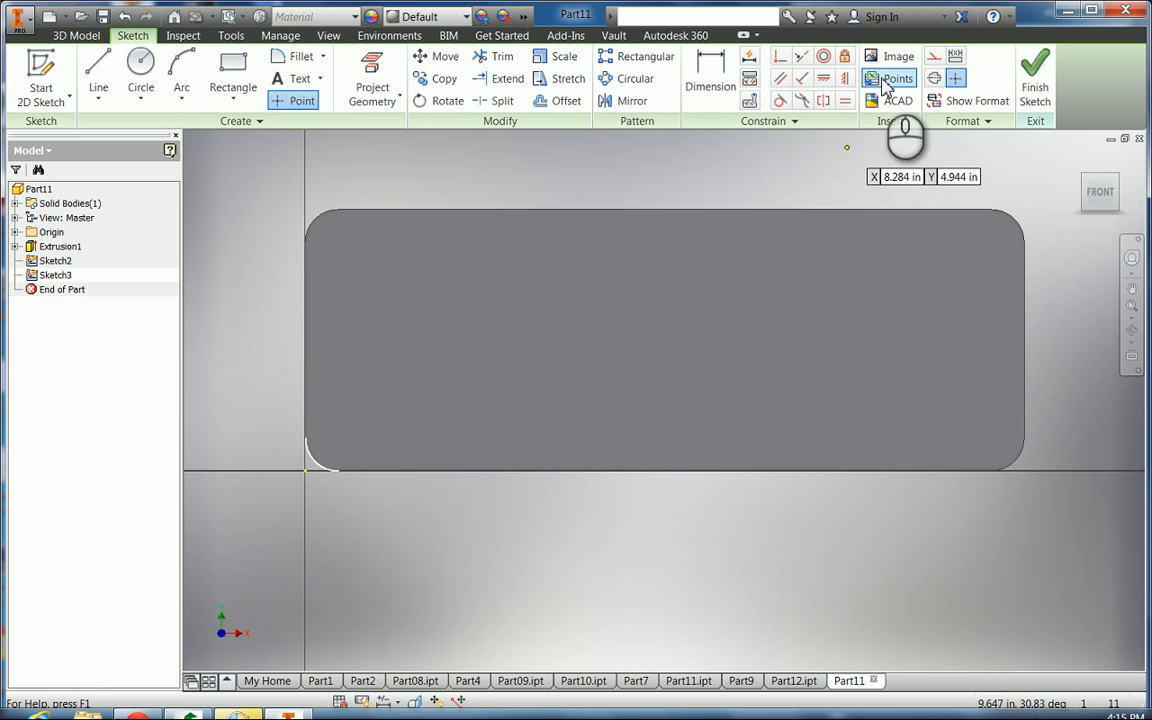
left_click(233, 72)
left_click(933, 57)
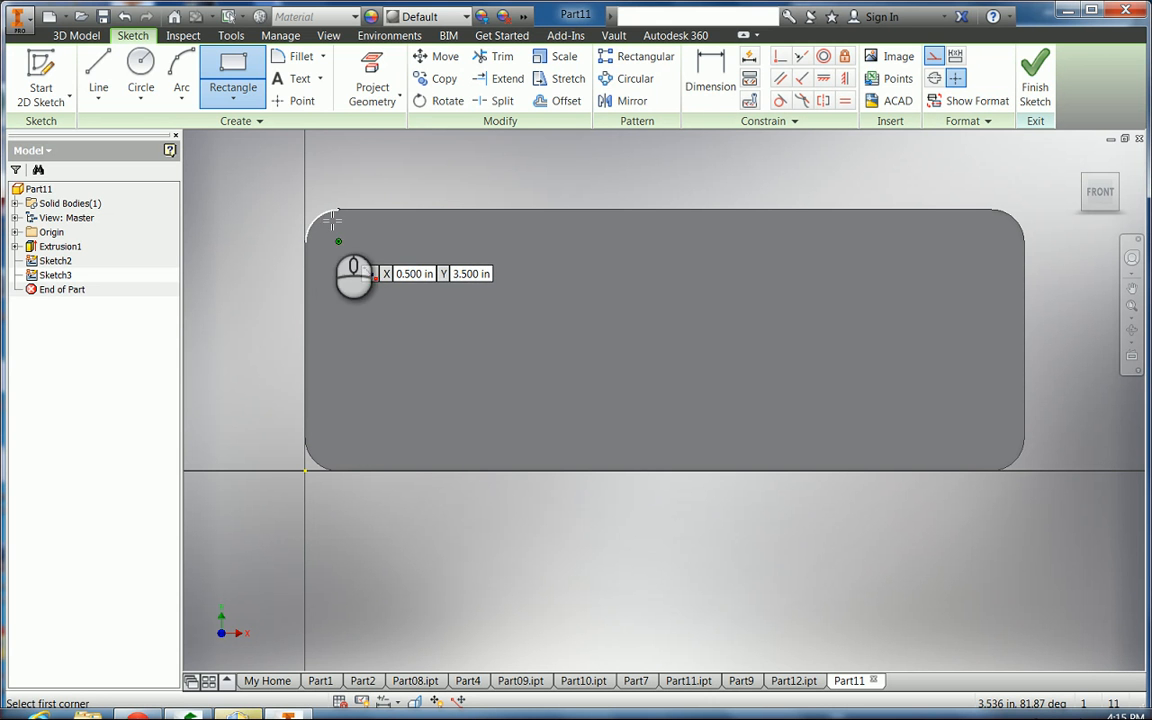
left_click(297, 100)
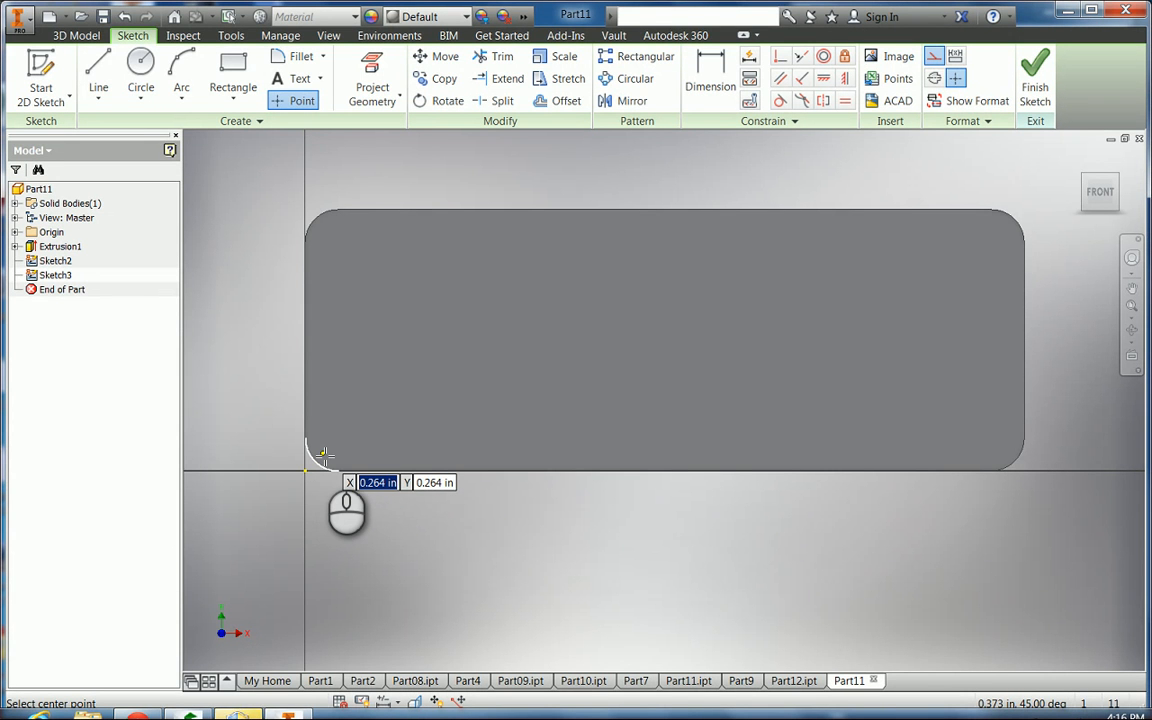
key("Tab")
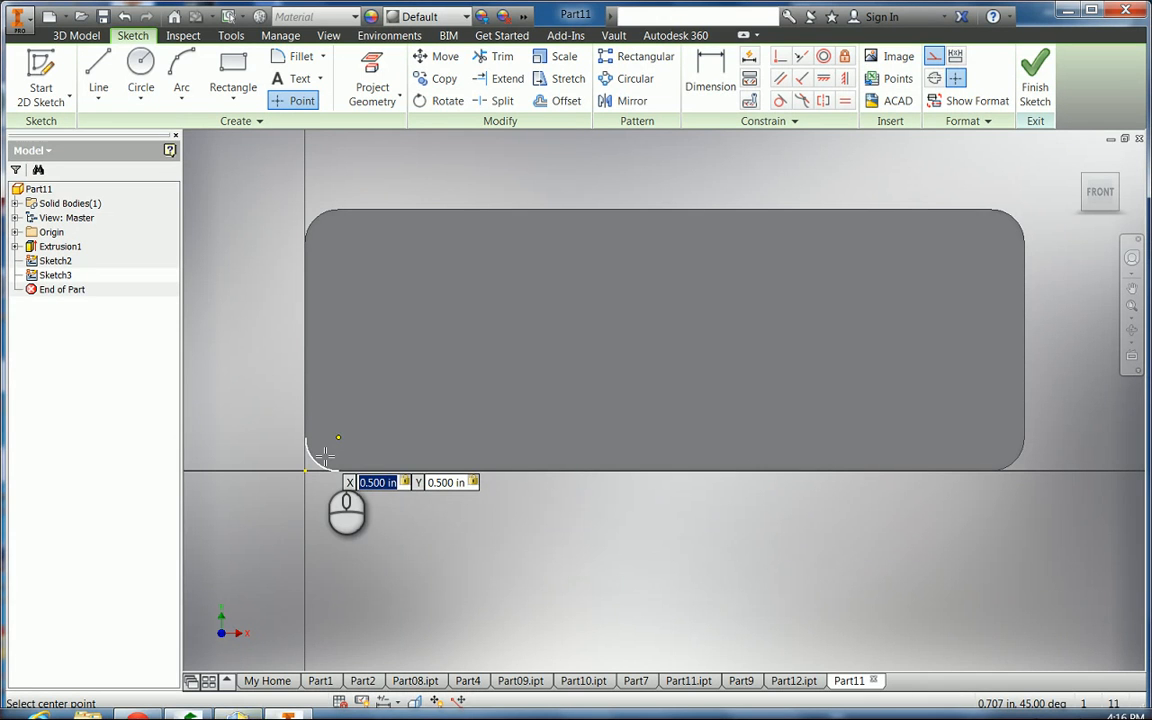
key("Return")
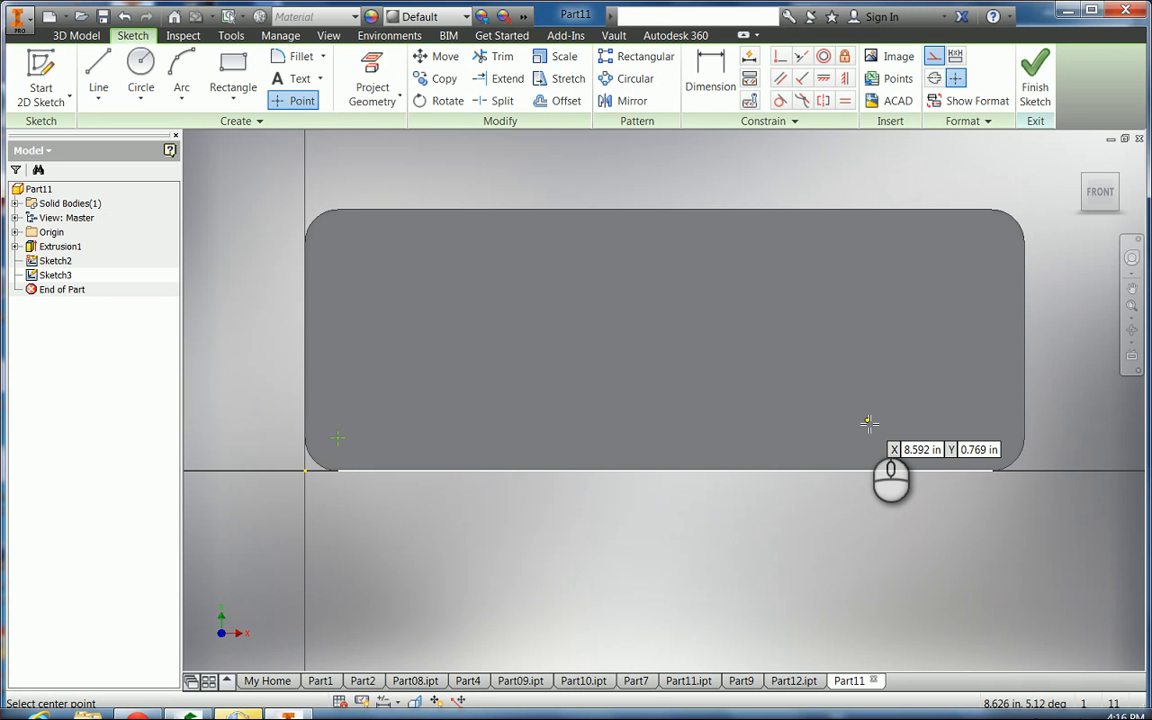
left_click(1032, 82)
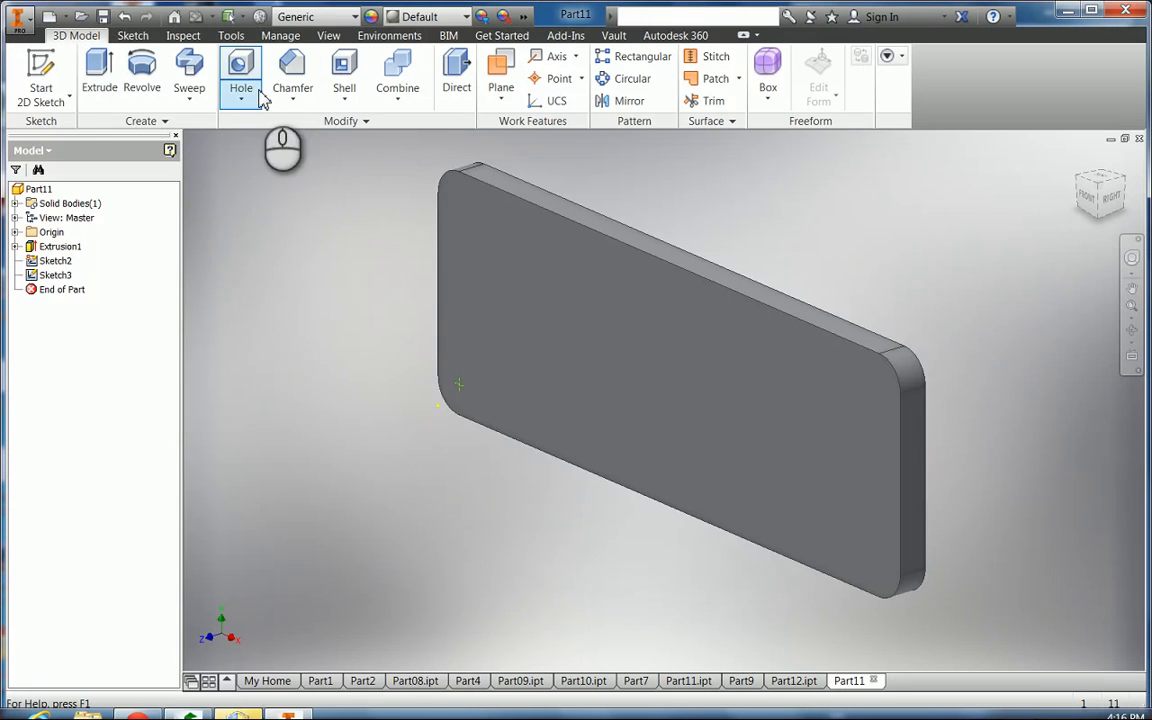
Start a tapped hole with ANSI Unified Screw Threads, size 0.164 (#8), 8-32 UNC
left_click(243, 70)
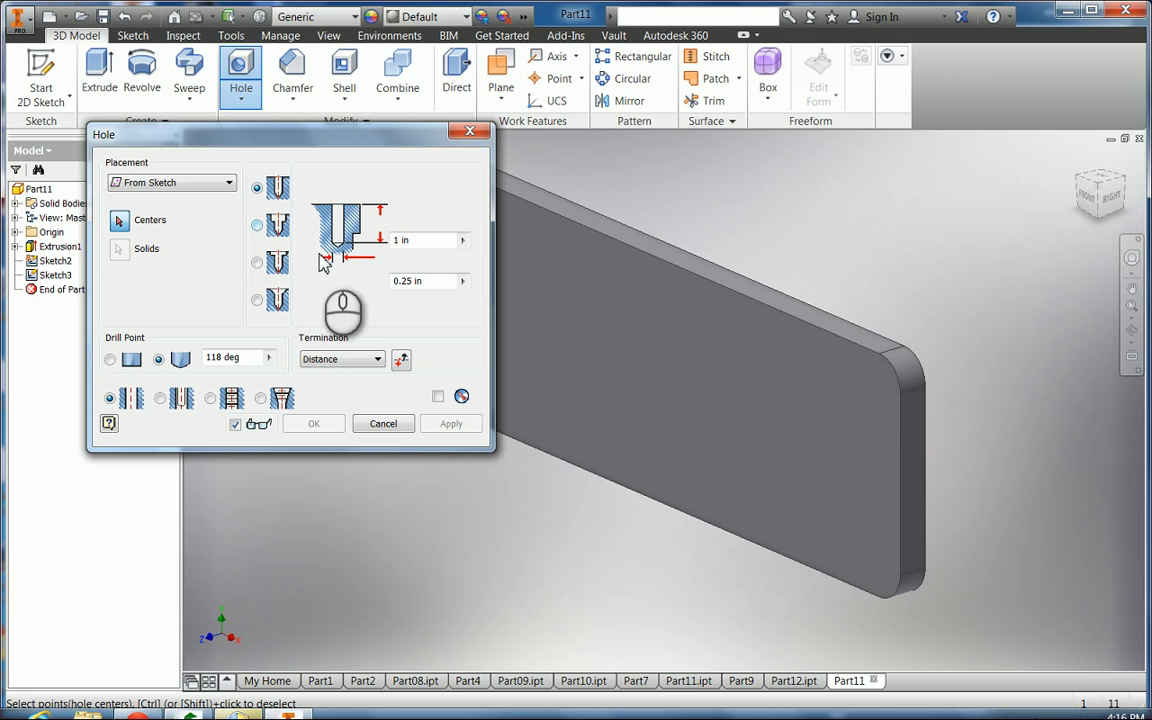
left_click(208, 399)
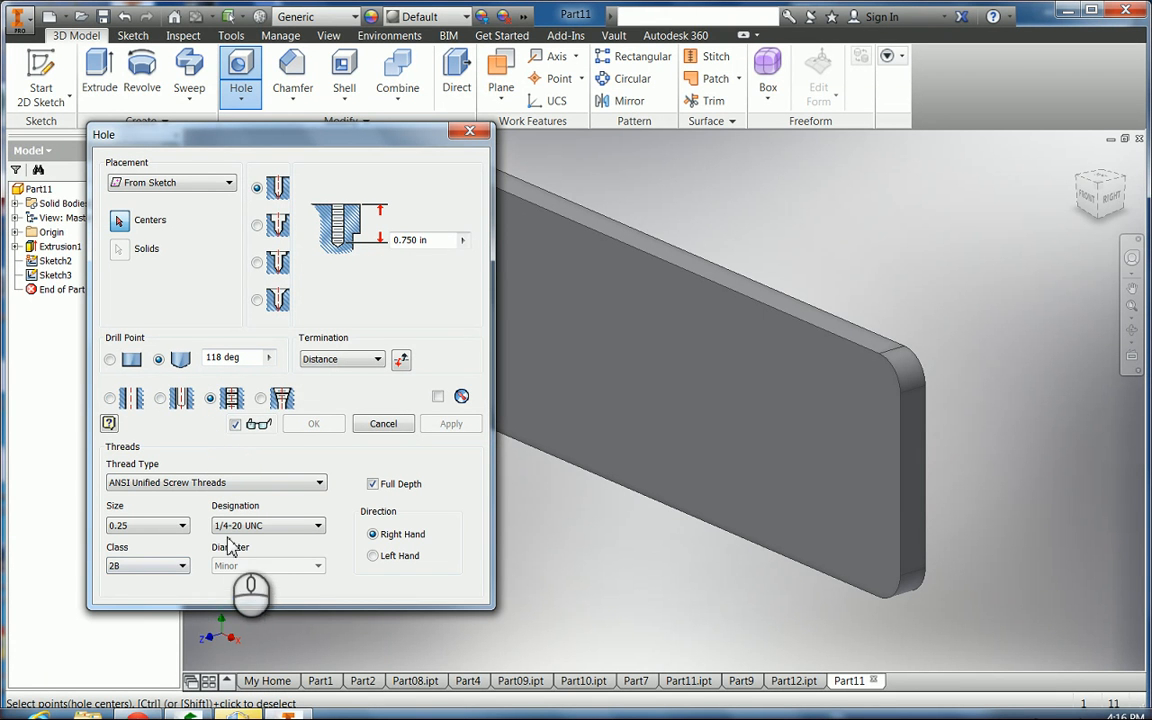
left_click(177, 525)
left_click_drag(179, 340, 190, 296)
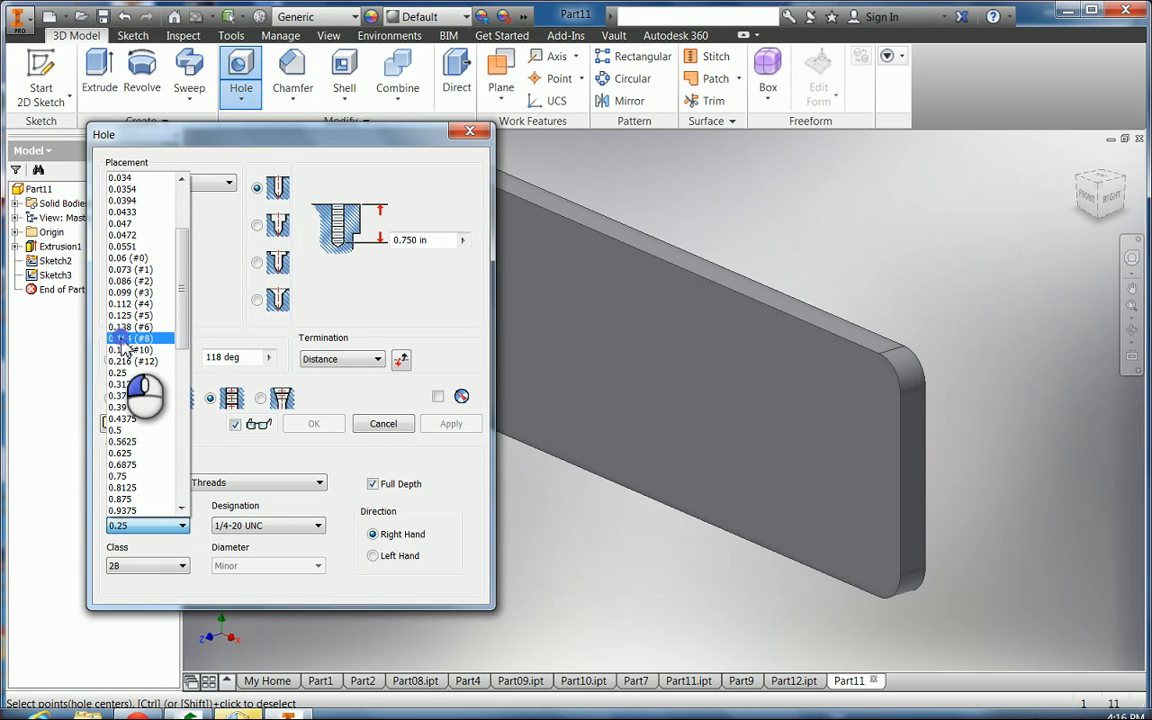
left_click(124, 340)
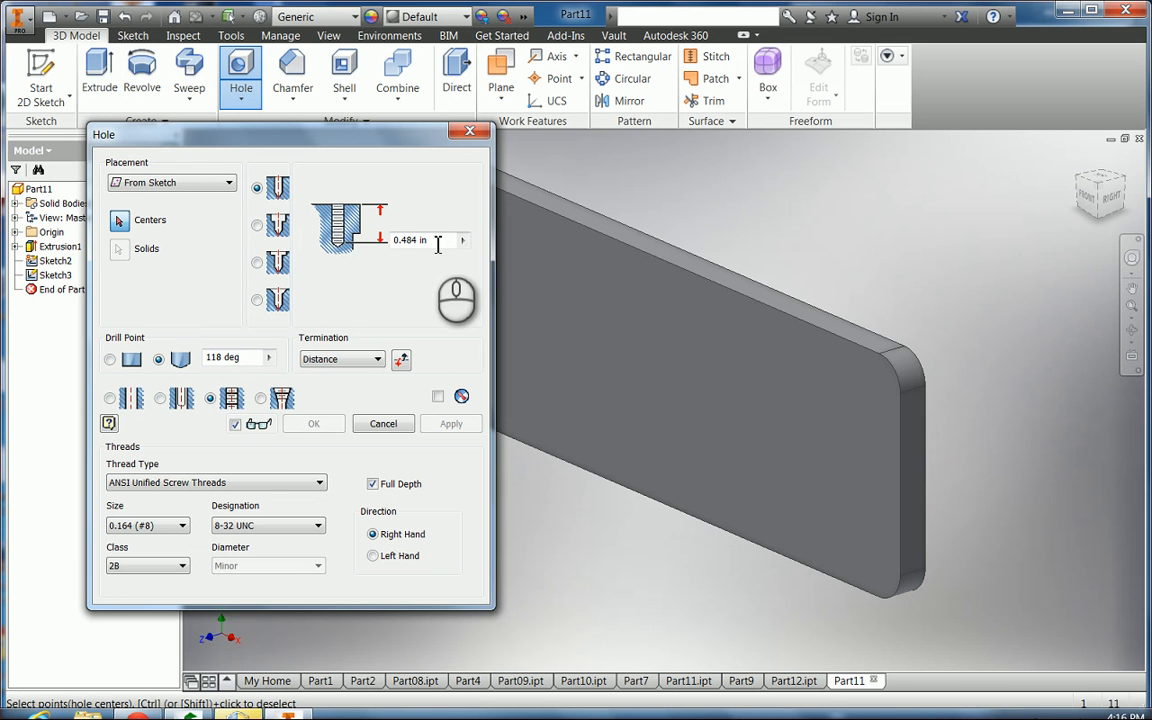
Set the tapped hole's depth to 0.2875 in and create it at the sketch point near the front face's lower-left corner
left_click_drag(440, 241, 388, 252)
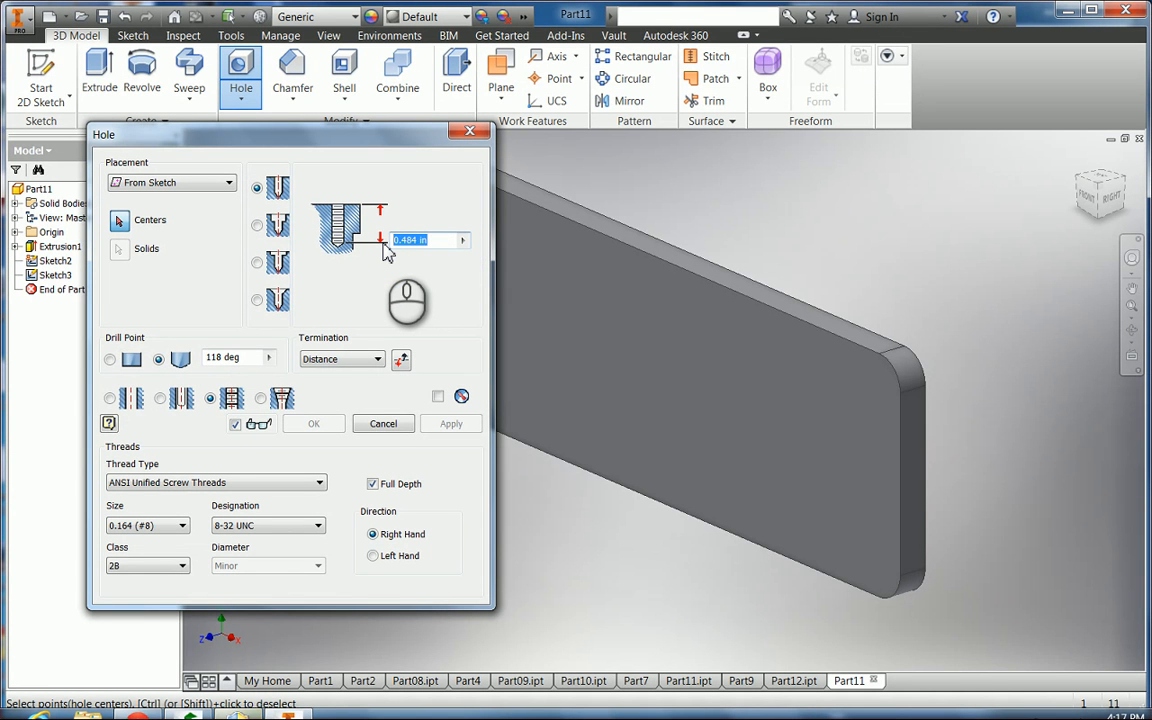
key("BackSpace")
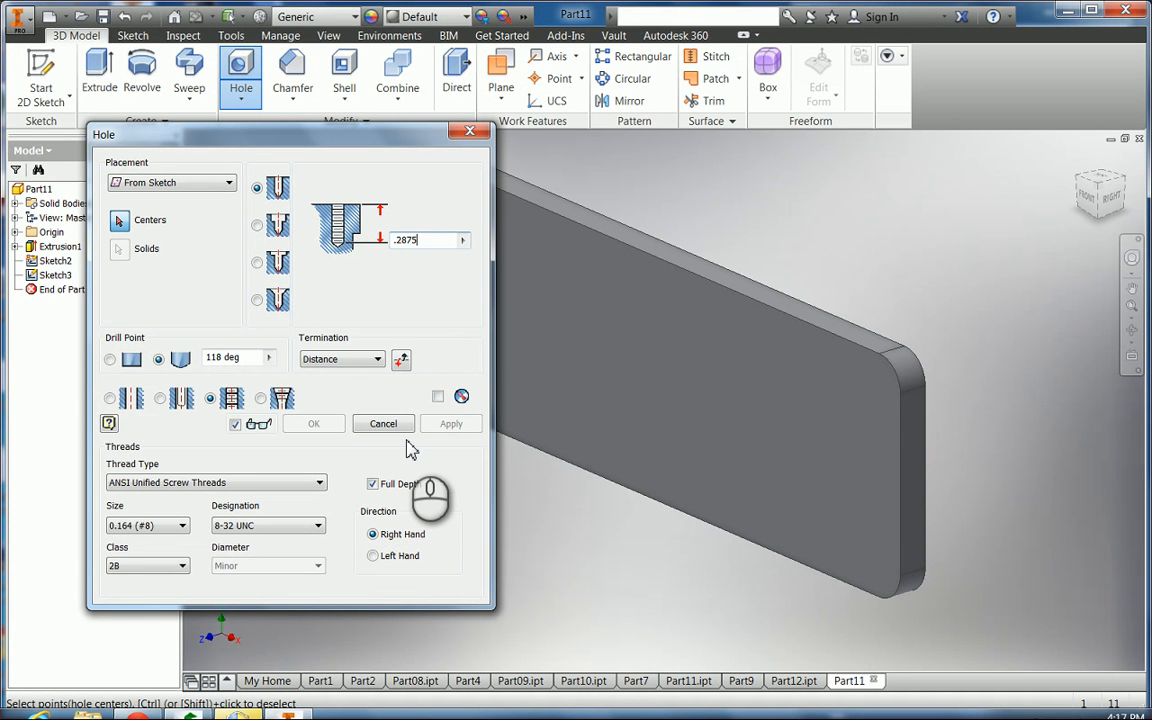
left_click(259, 188)
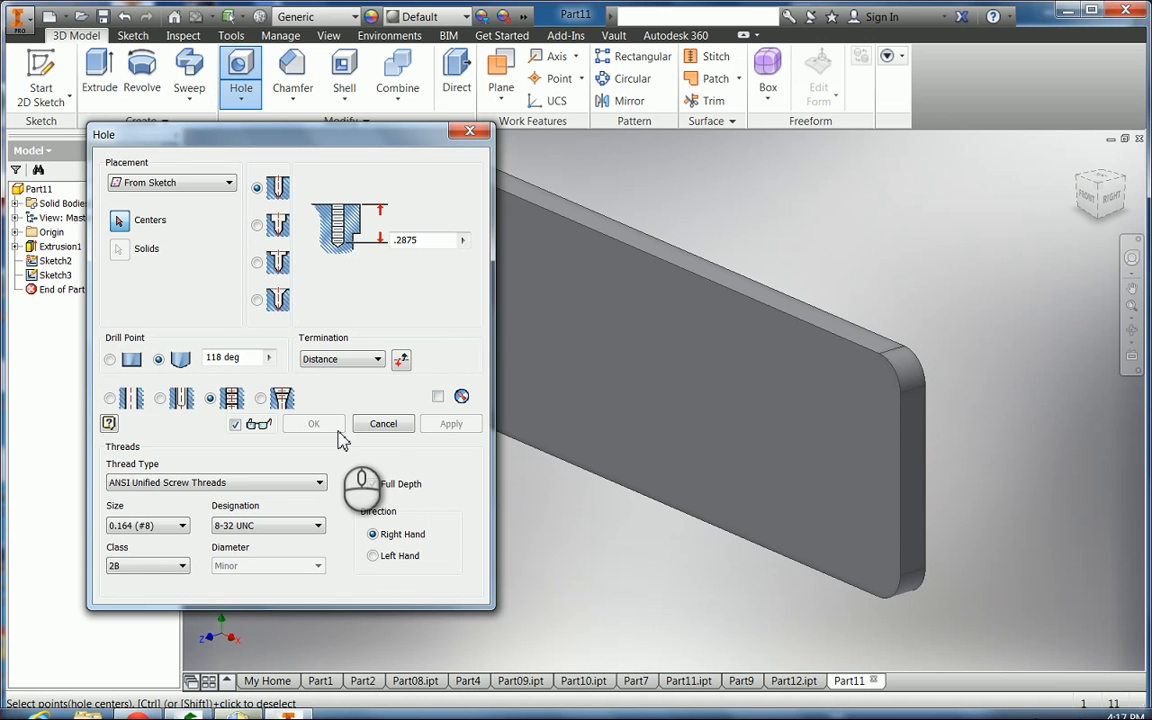
left_click_drag(398, 140, 267, 136)
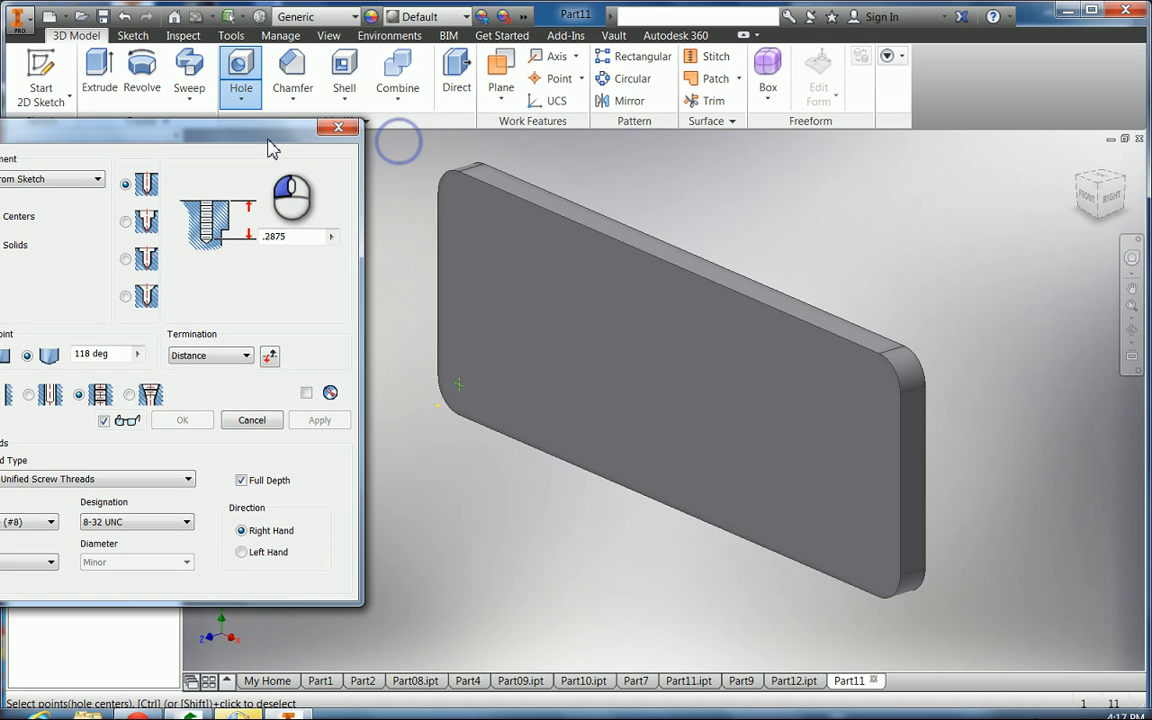
left_click(457, 386)
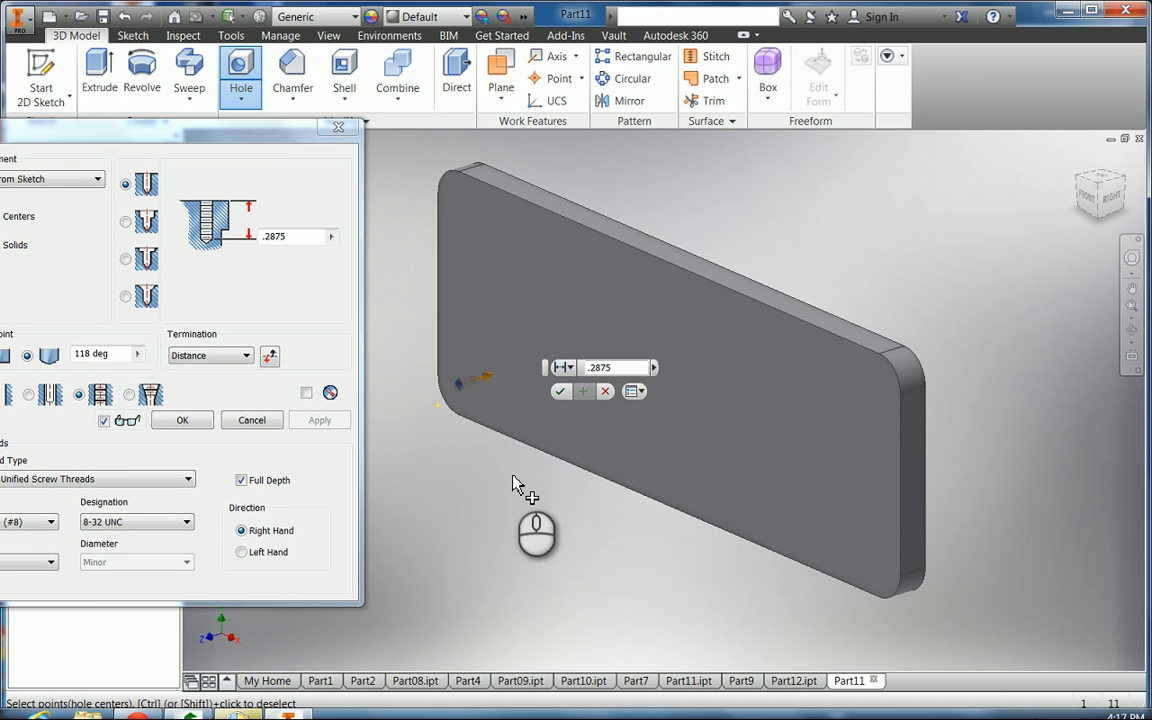
left_click_drag(249, 130, 372, 124)
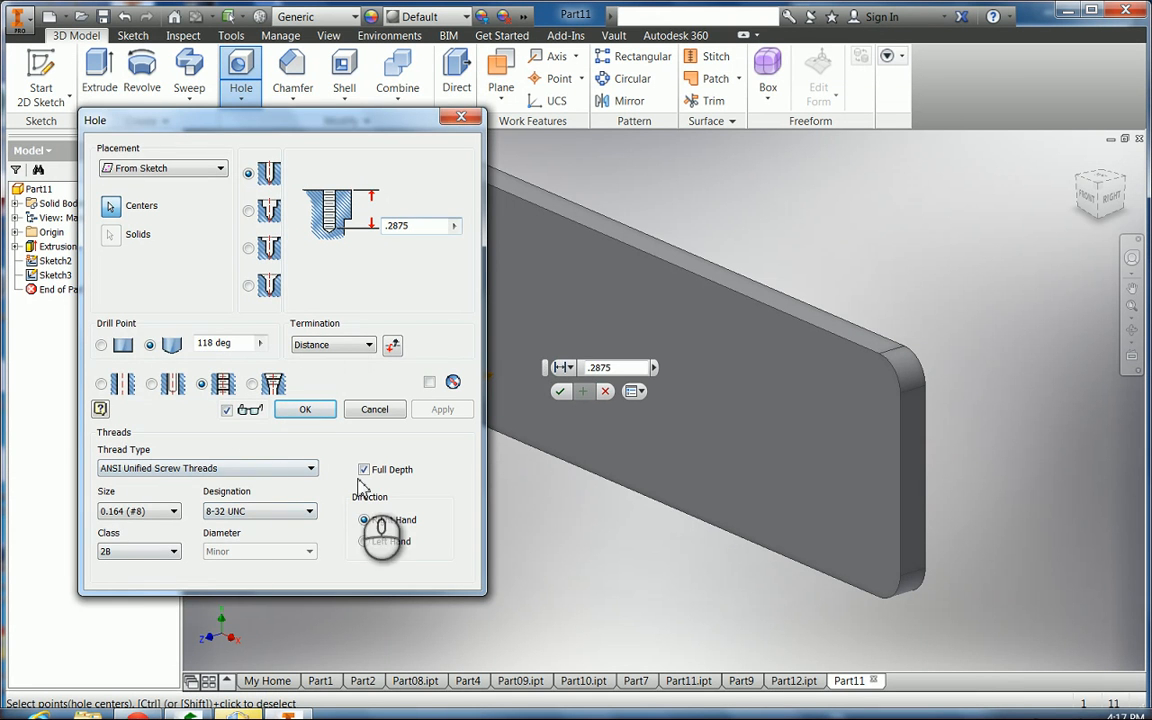
left_click(559, 389)
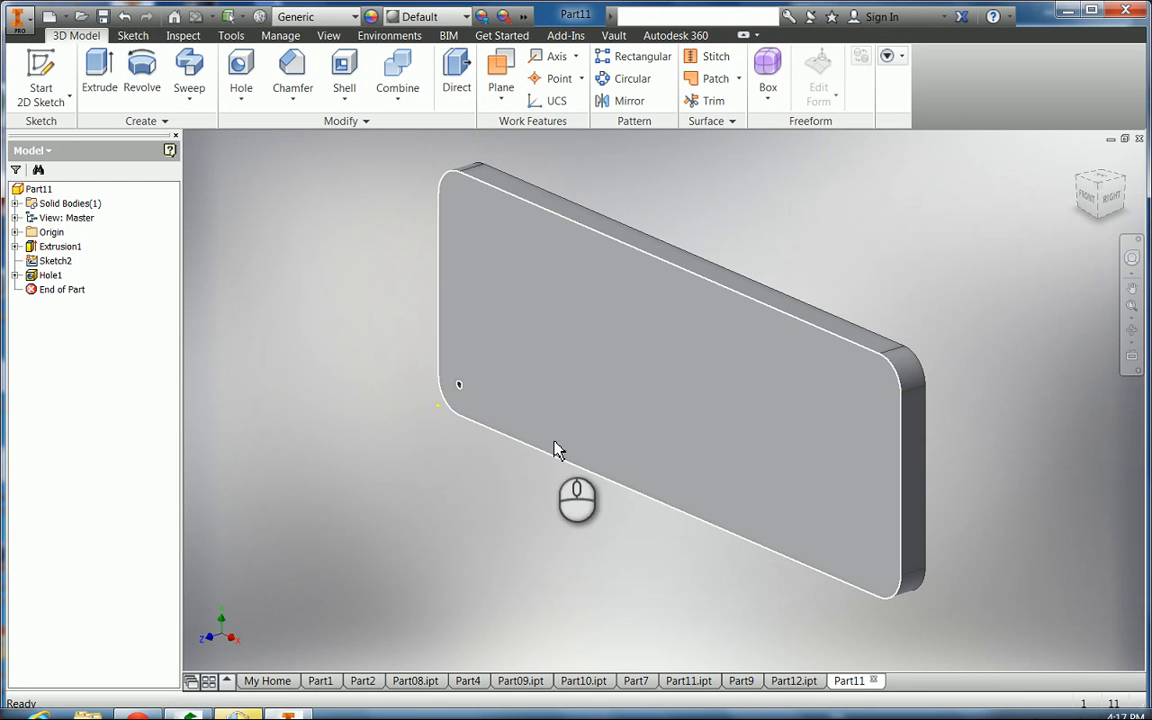
Start a rectangular pattern of the tapped hole along the plate's bottom edge with 2 instances spaced 10 in
left_click(634, 57)
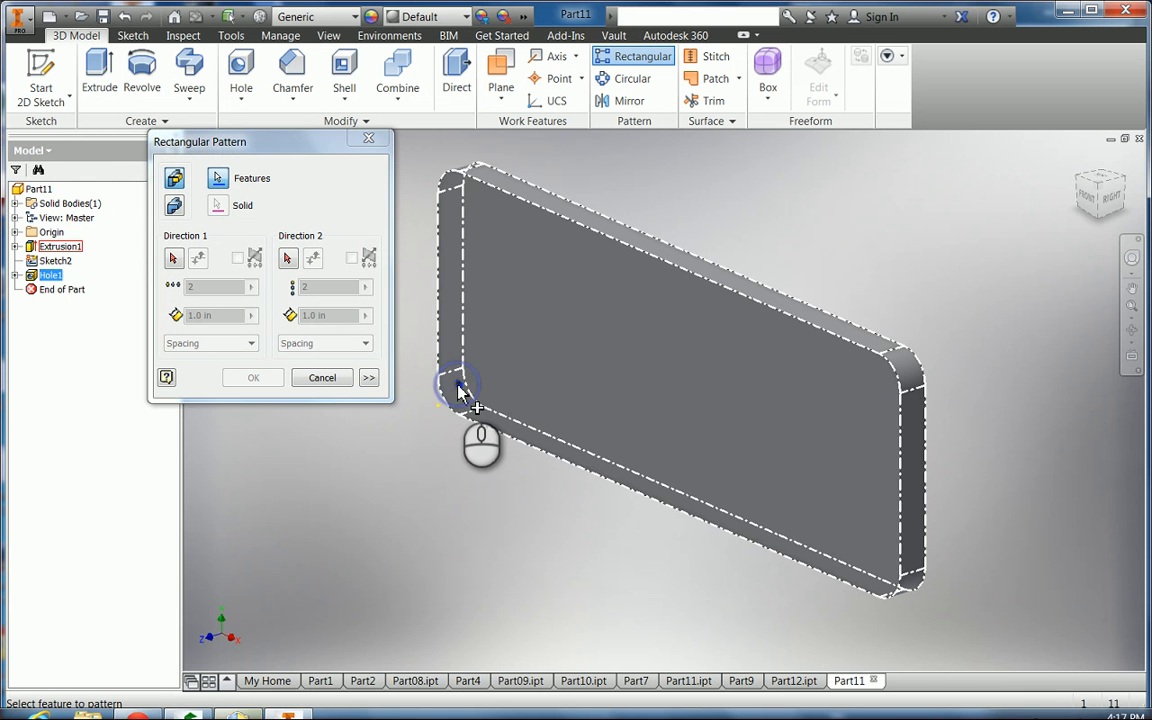
left_click(458, 388)
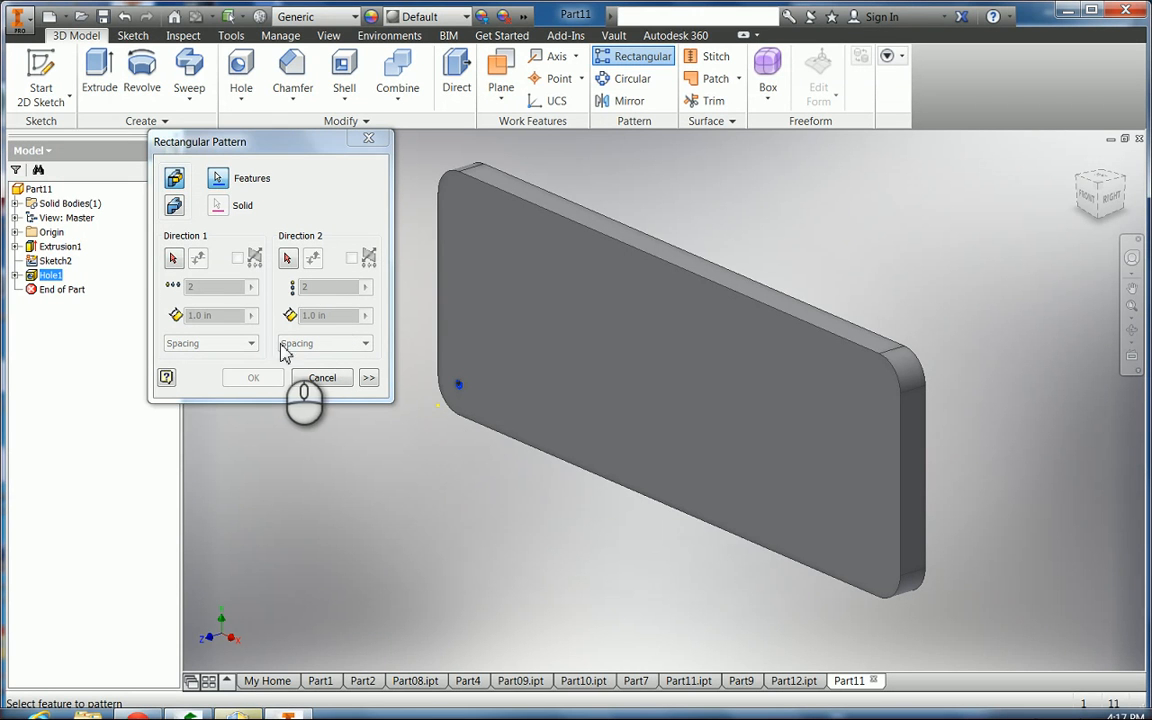
left_click(173, 258)
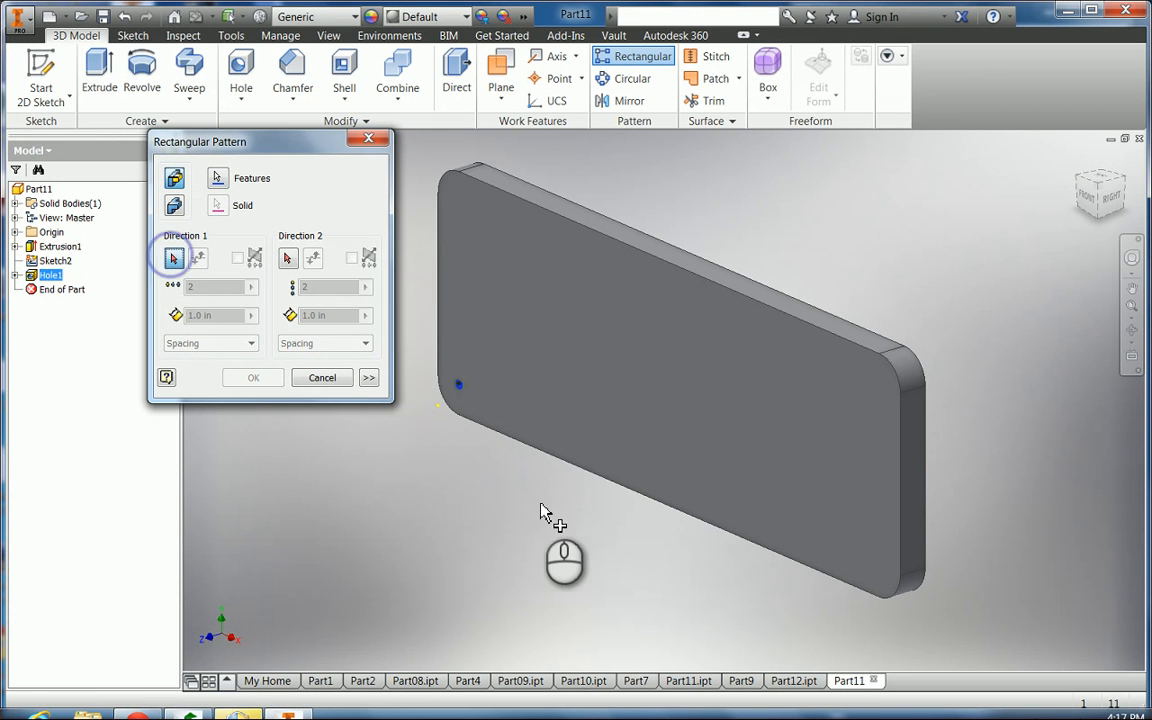
left_click(585, 478)
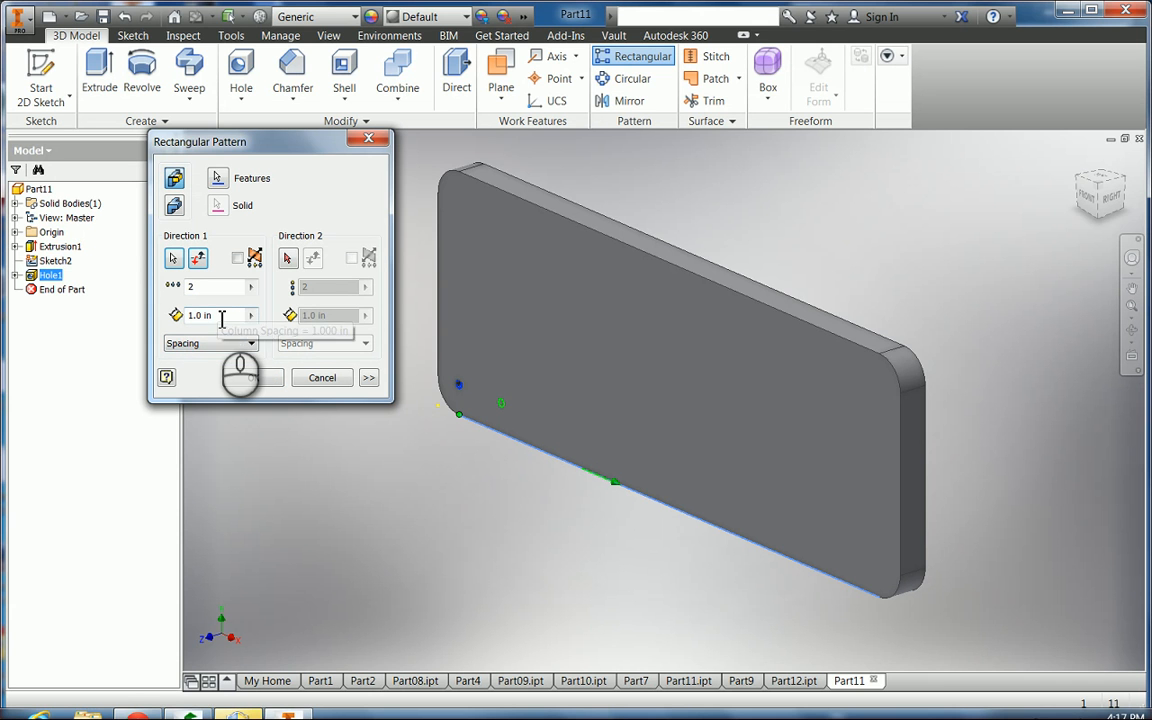
left_click_drag(220, 317, 180, 318)
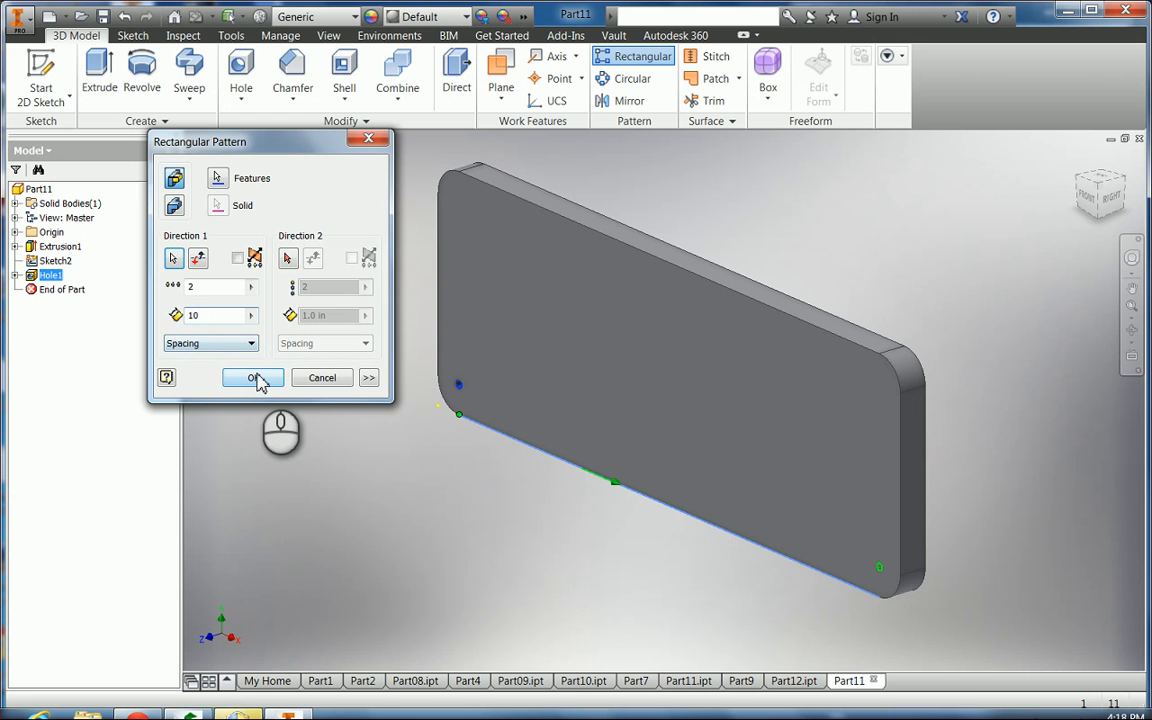
Add a second pattern direction upward along the plate's short left edge with 2 instances spaced 3 in, and create the pattern
left_click(287, 258)
left_click(441, 303)
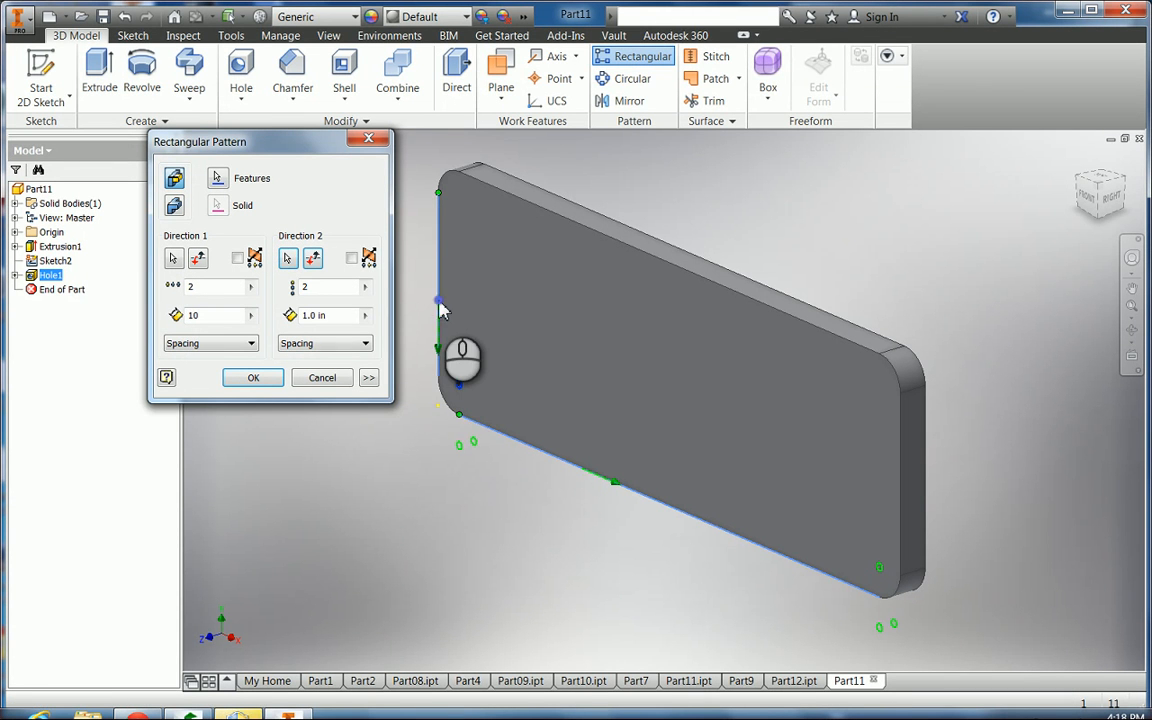
left_click(313, 258)
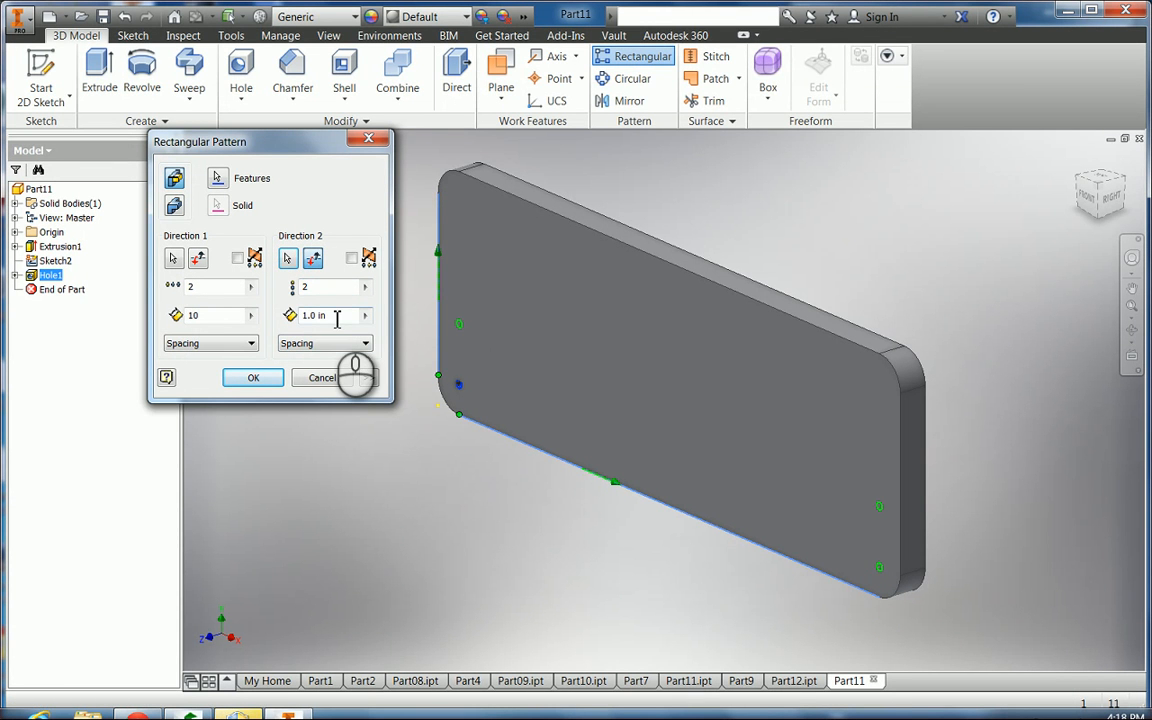
left_click_drag(337, 316, 297, 327)
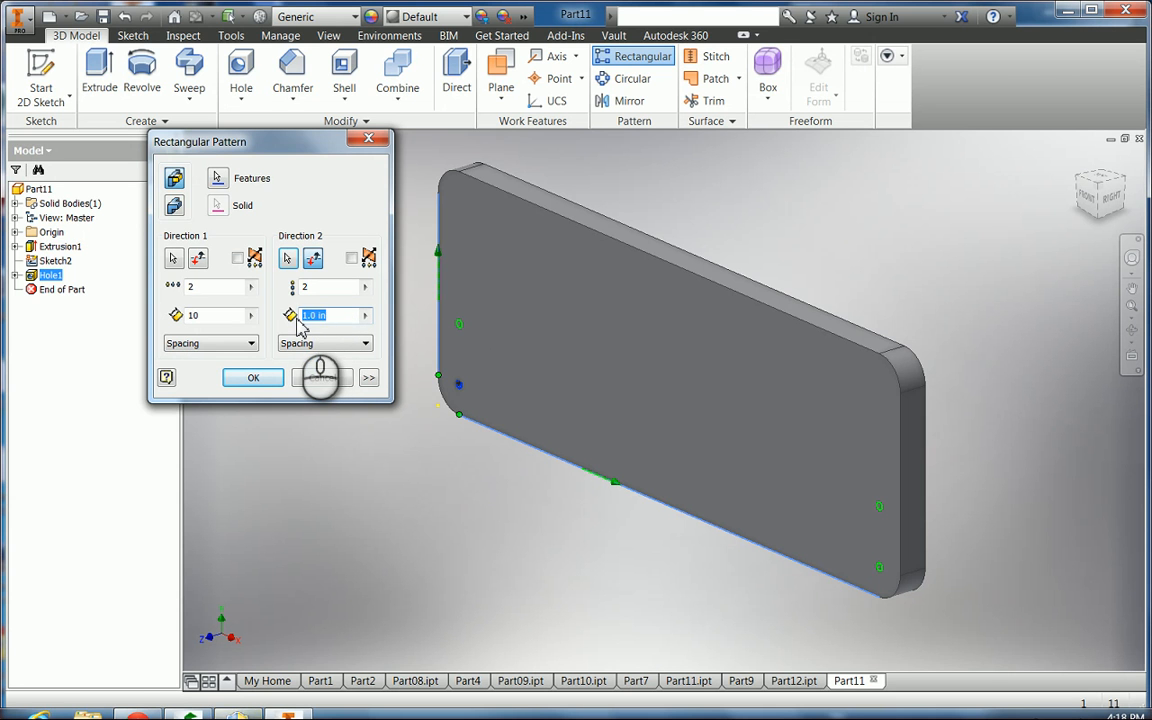
type("3")
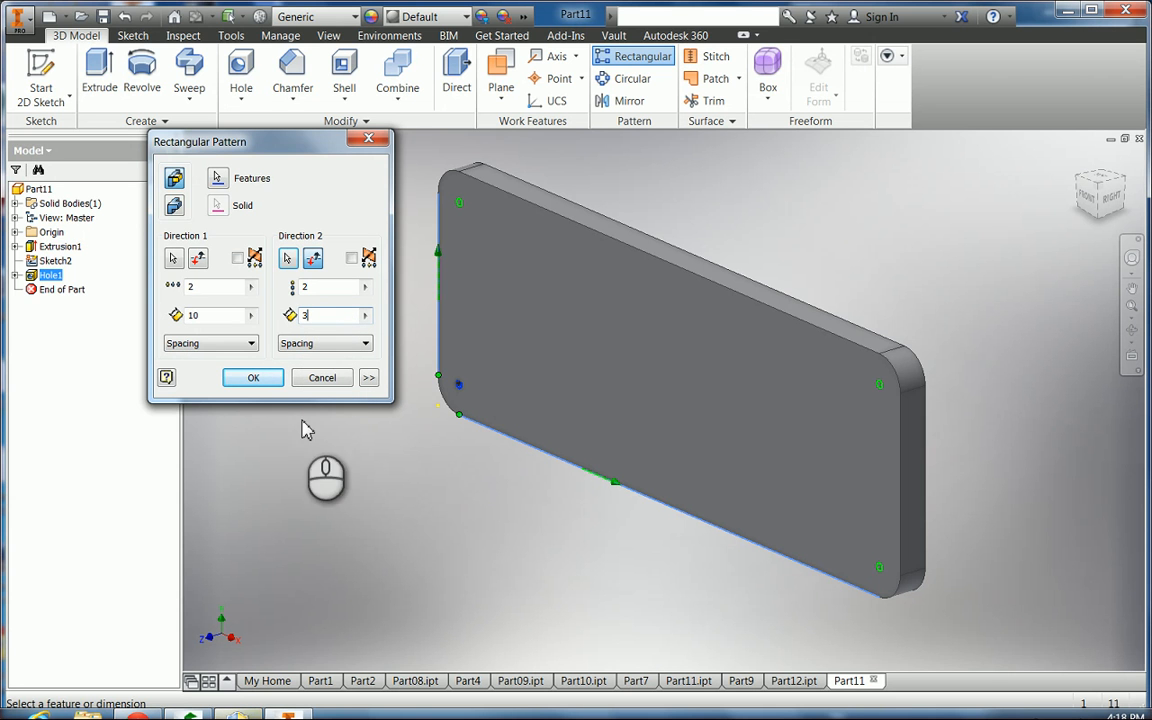
left_click(255, 378)
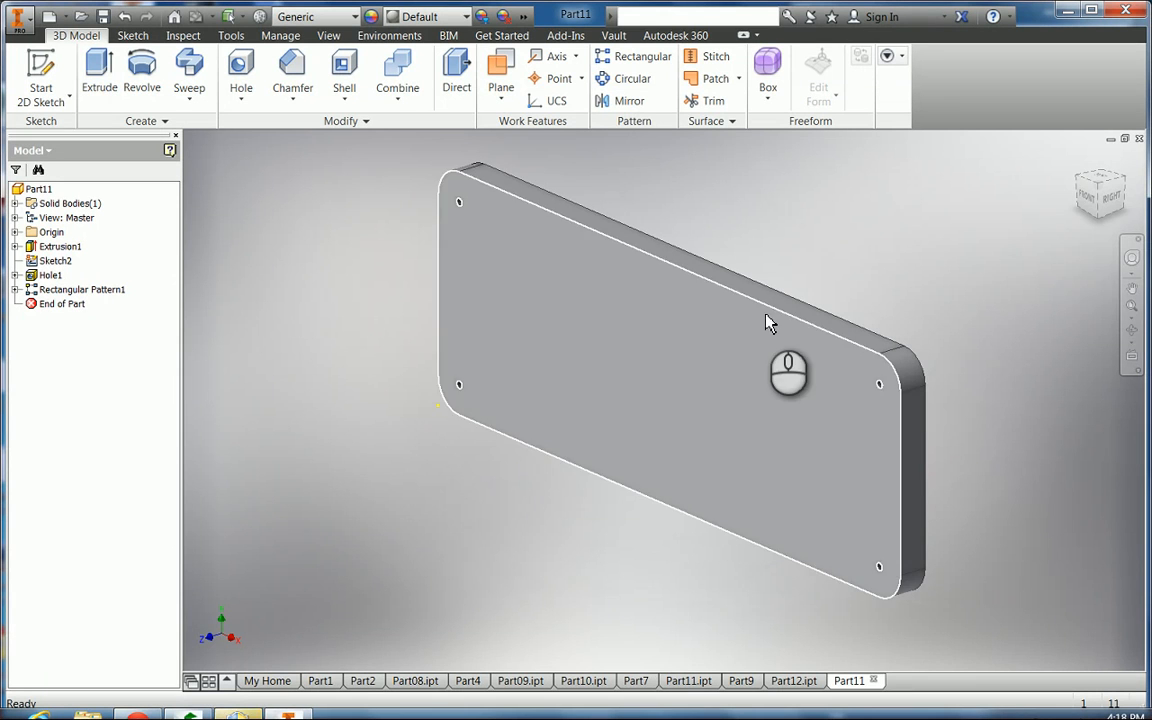
Start a new sketch on the plate's large back face
left_click(1106, 180)
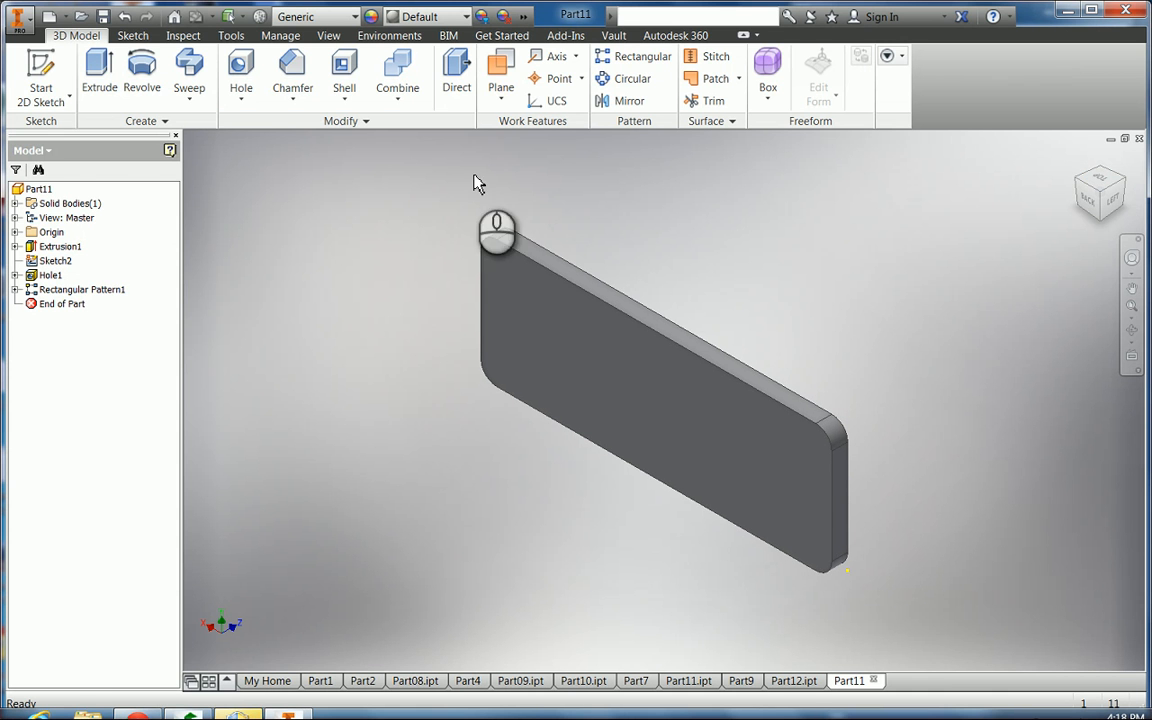
left_click(40, 72)
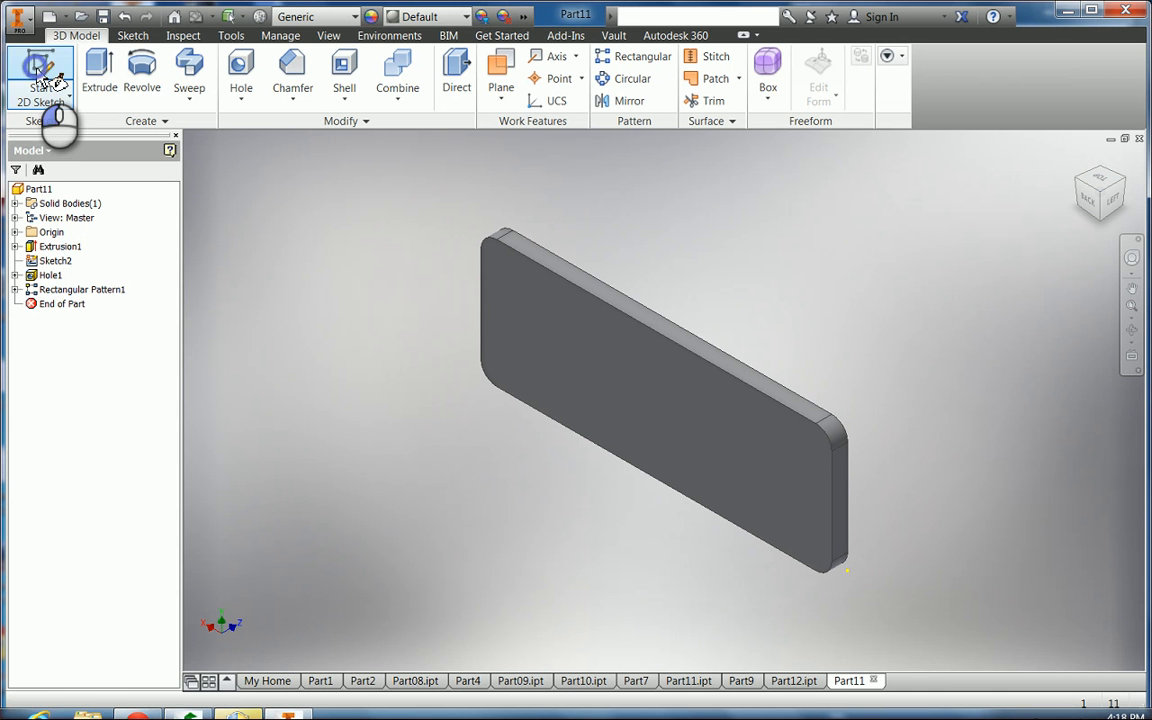
left_click(586, 363)
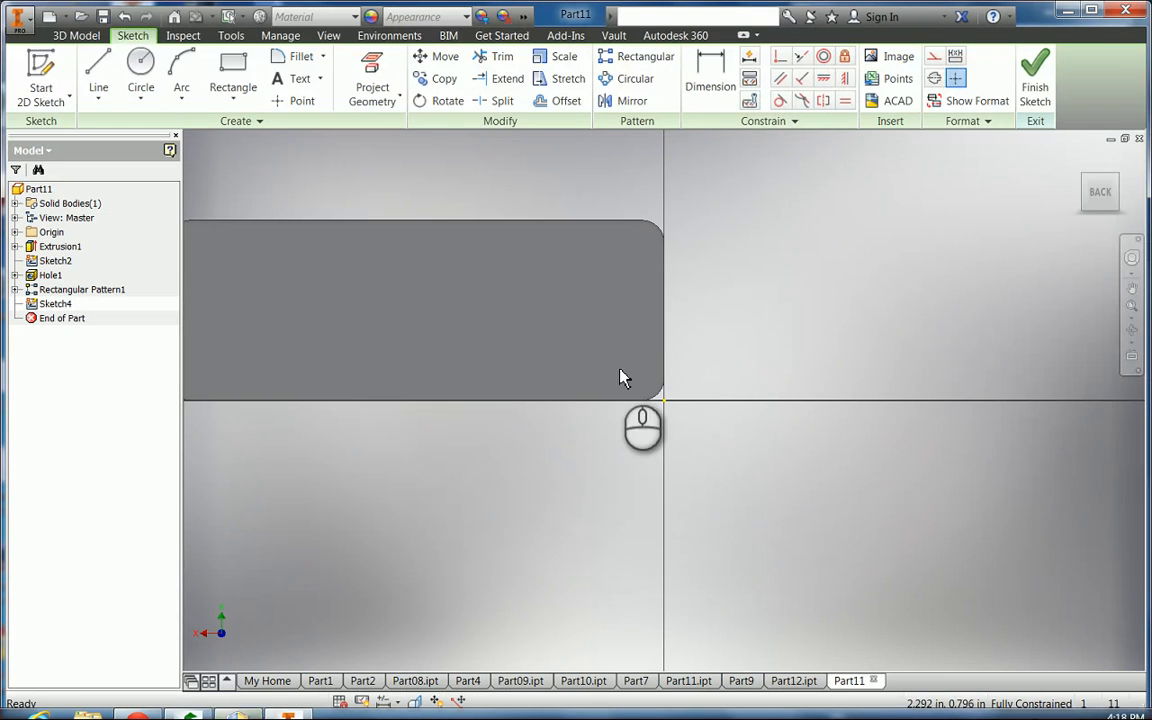
left_click(1132, 288)
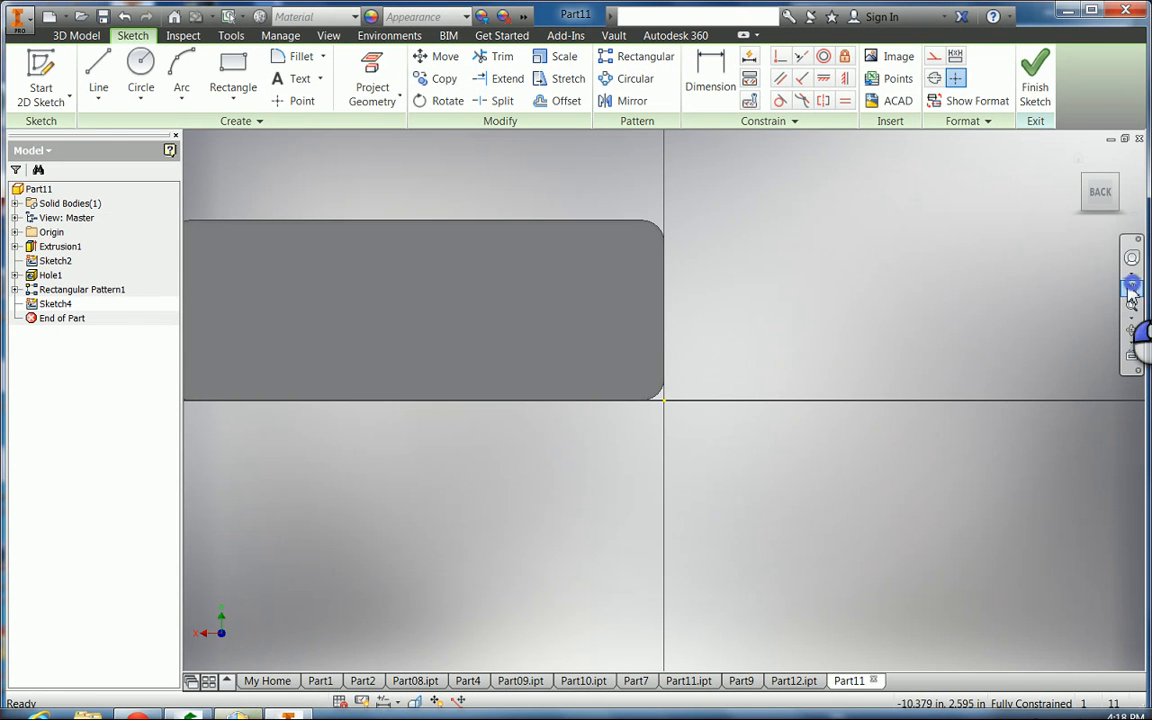
left_click_drag(524, 360, 687, 372)
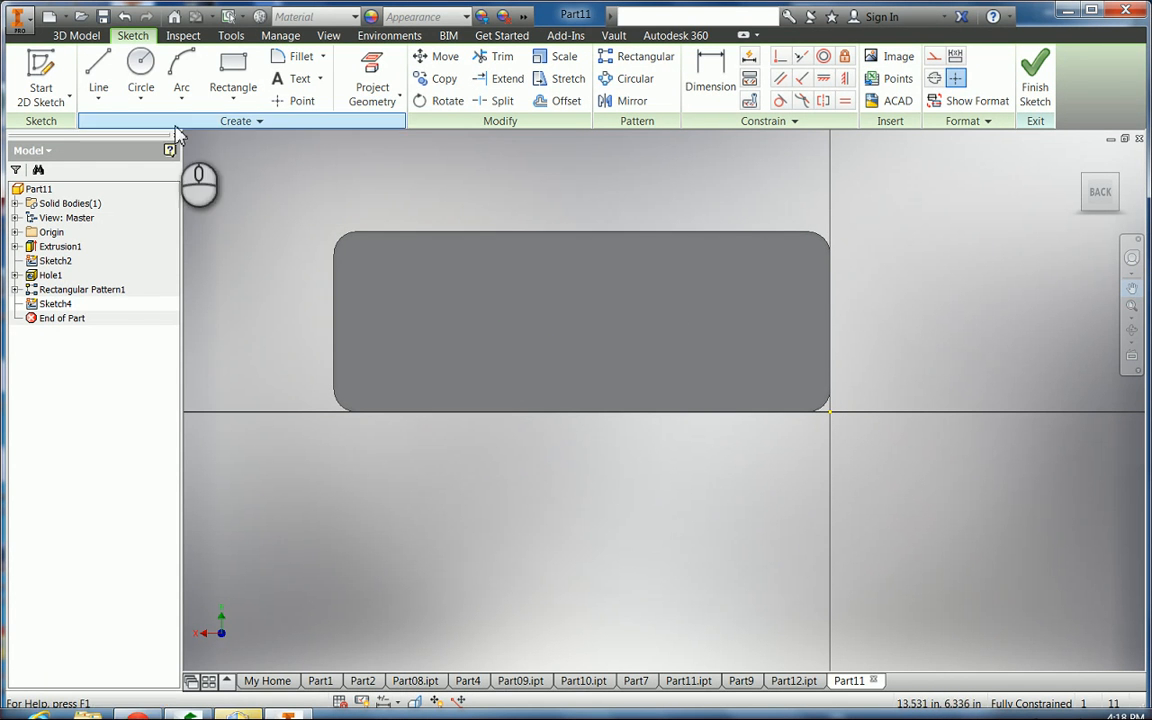
Place a sketch point at the centre of the back face at X -5.5 in, Y 2 in, and finish the sketch
left_click(290, 102)
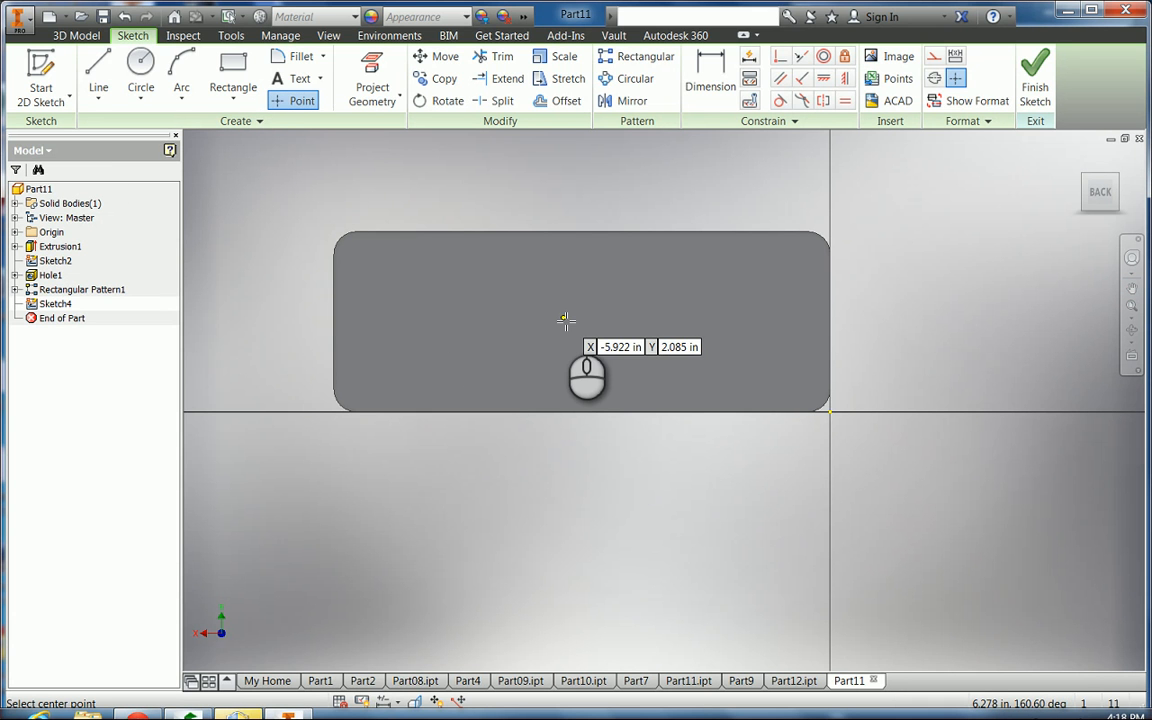
left_click(808, 389)
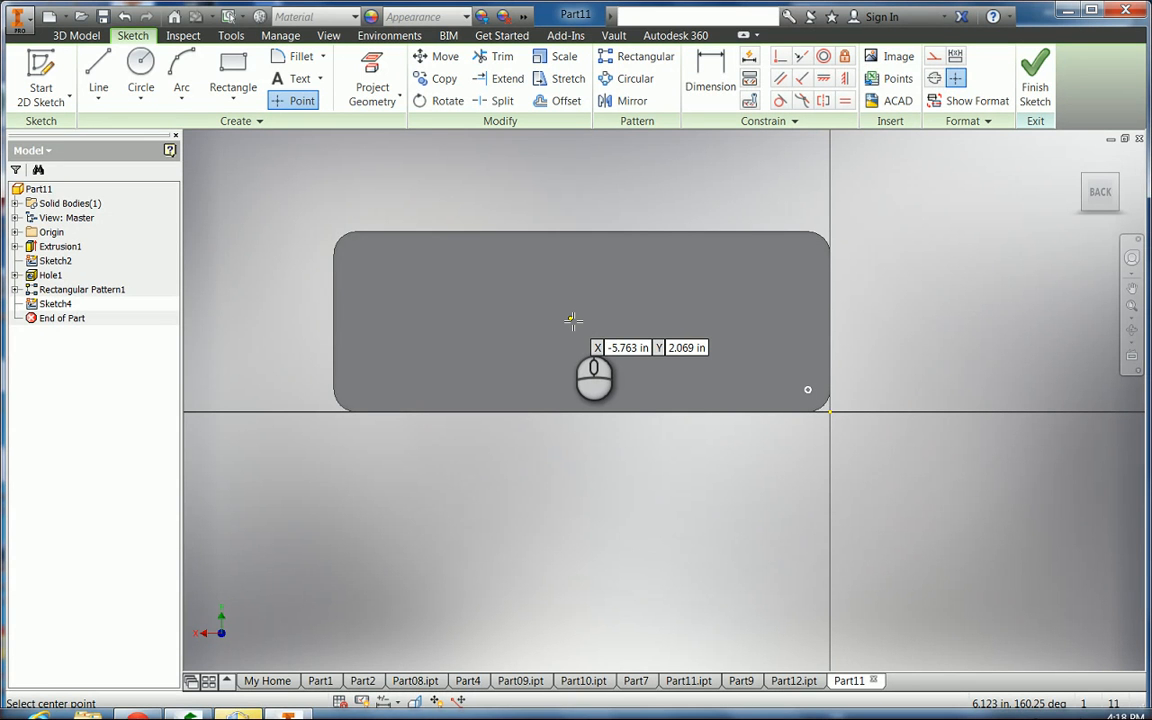
key("Tab")
type("-")
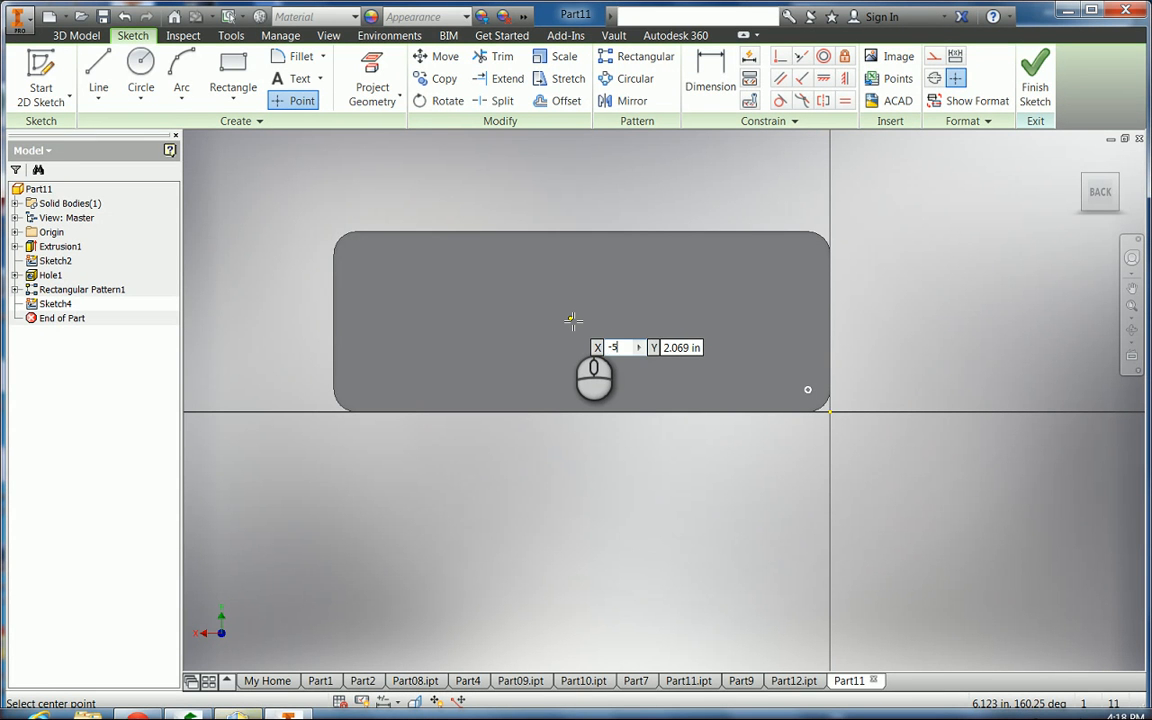
type("5.5")
key("Tab")
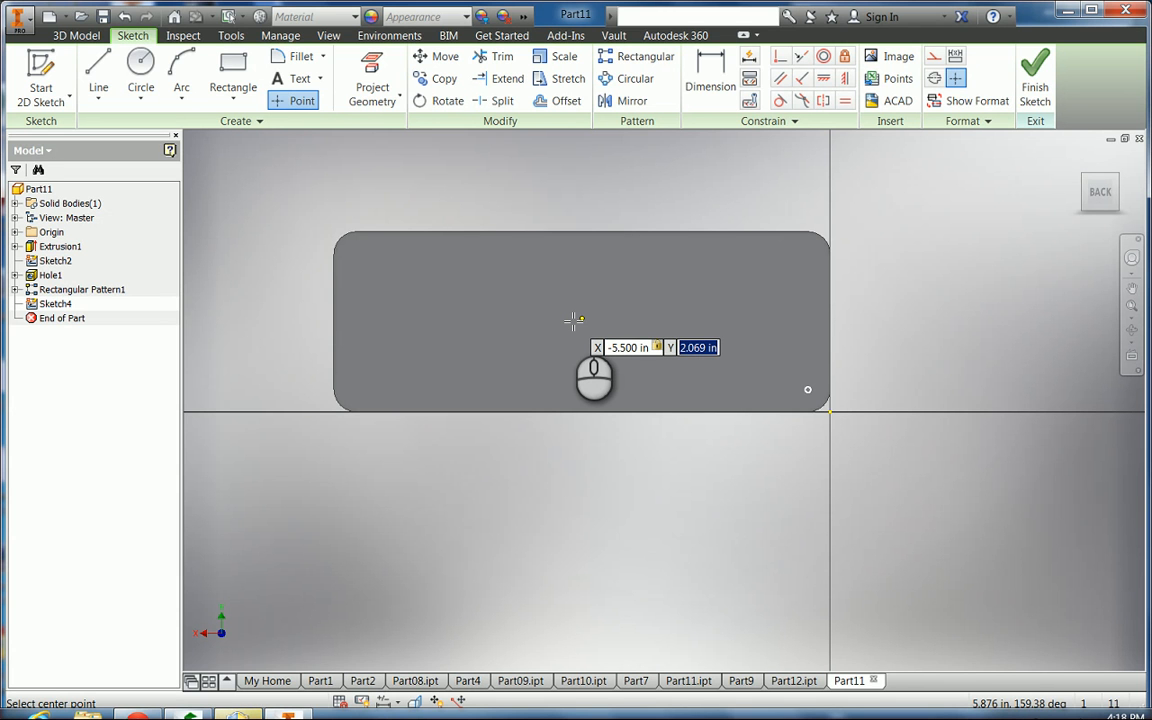
type("2")
key("Tab")
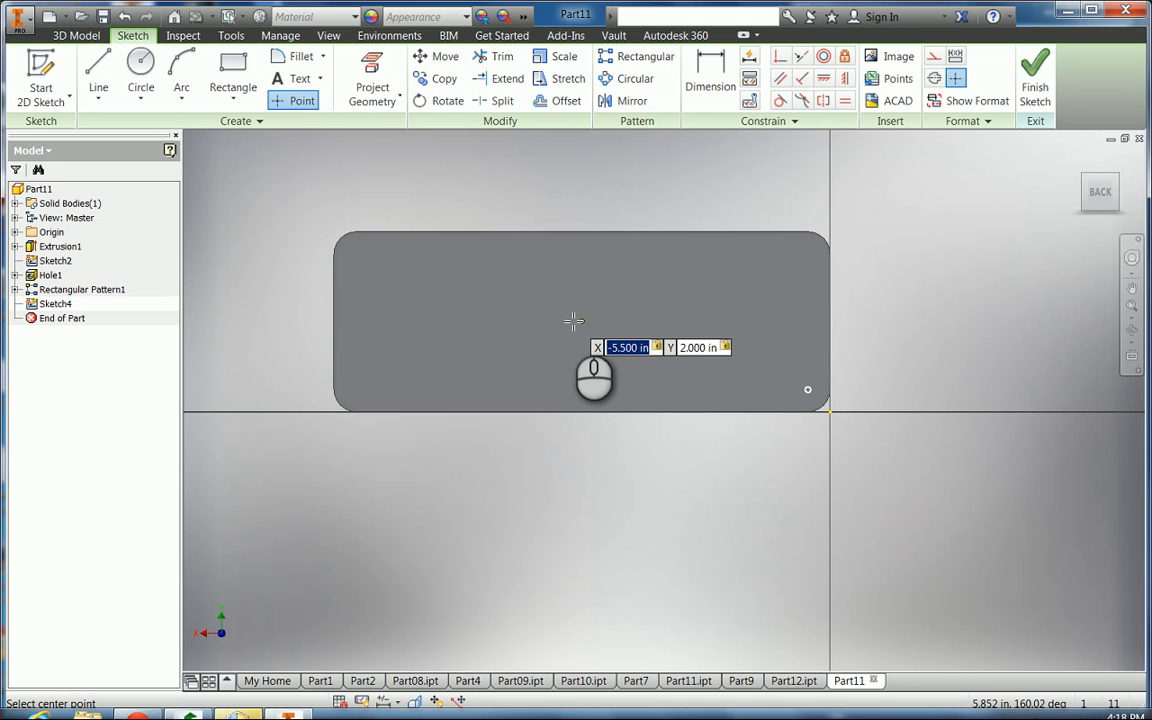
key("Return")
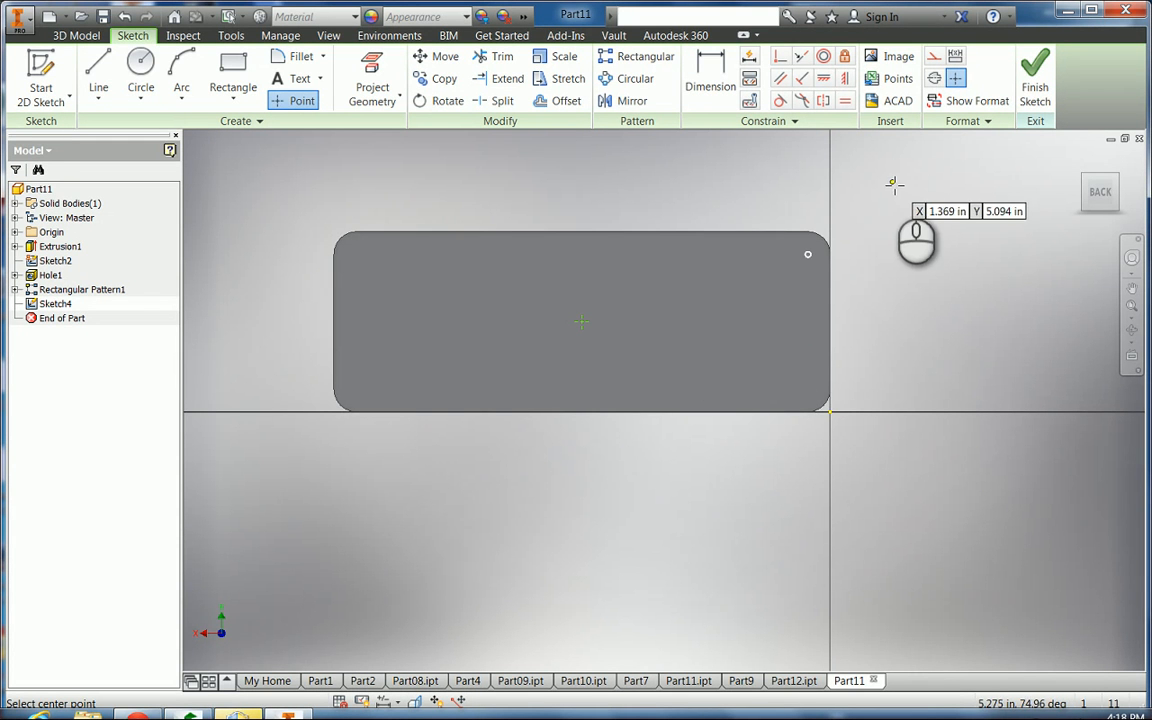
left_click(1036, 68)
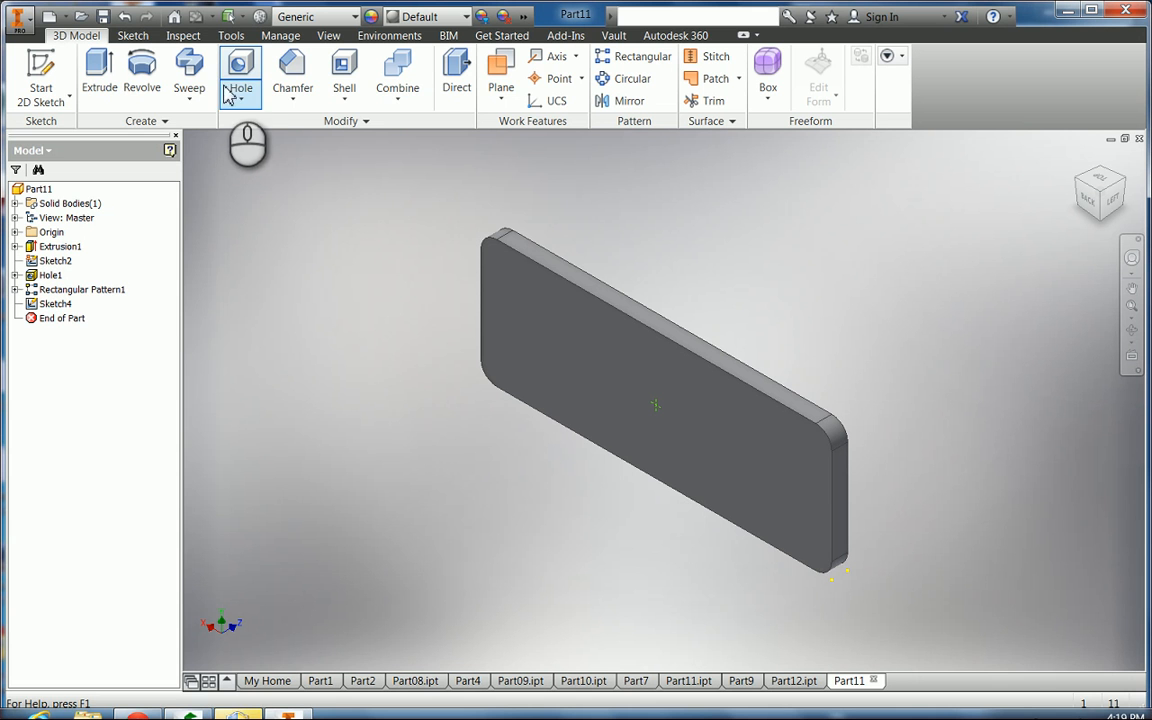
Create a plain drilled hole at the back face's centre sketch point, 0.3125 in in diameter and 0.5 in deep
left_click(241, 75)
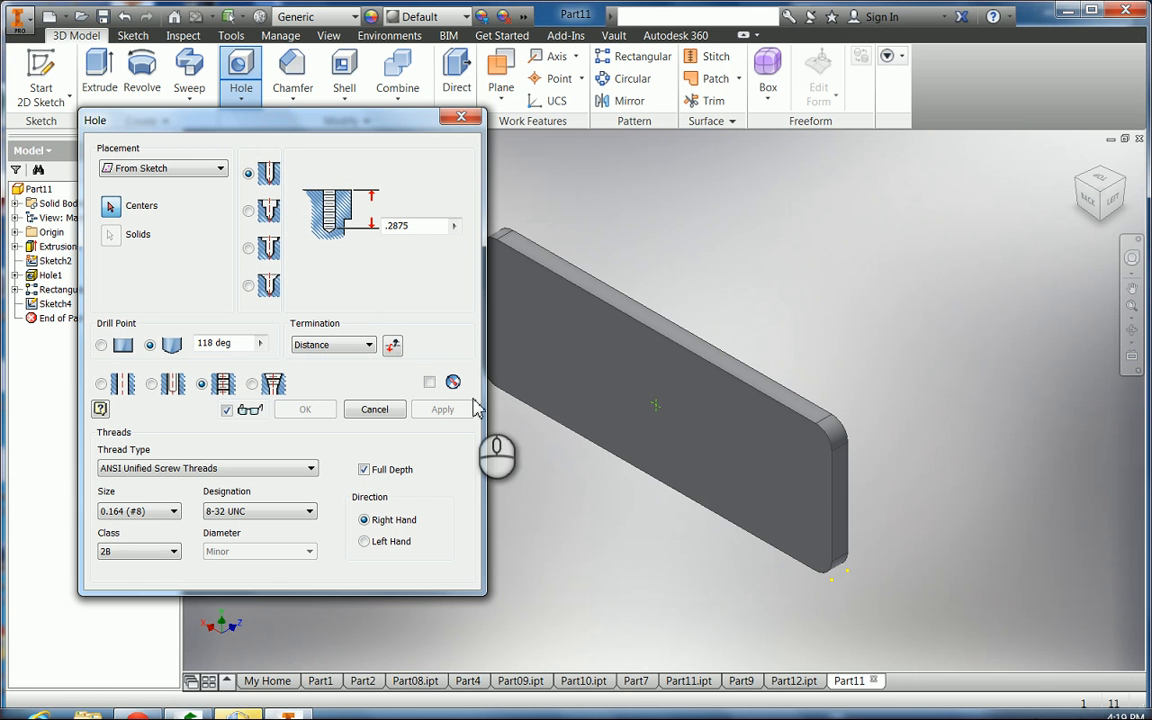
left_click(656, 405)
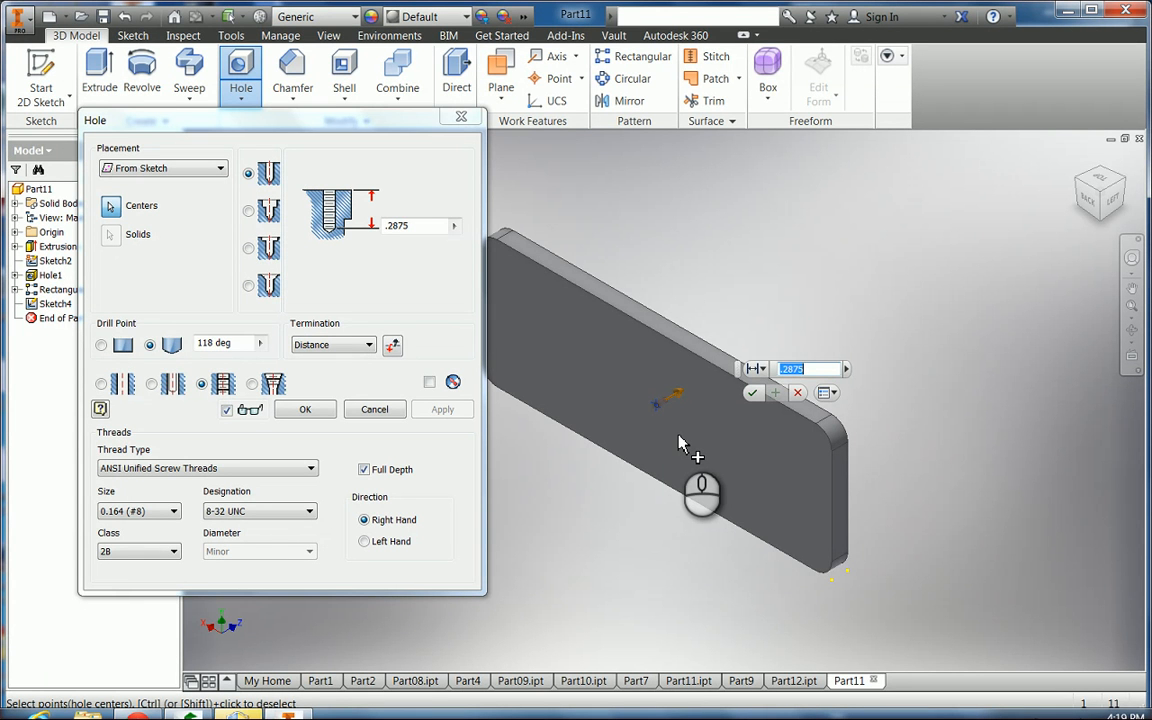
left_click(390, 228)
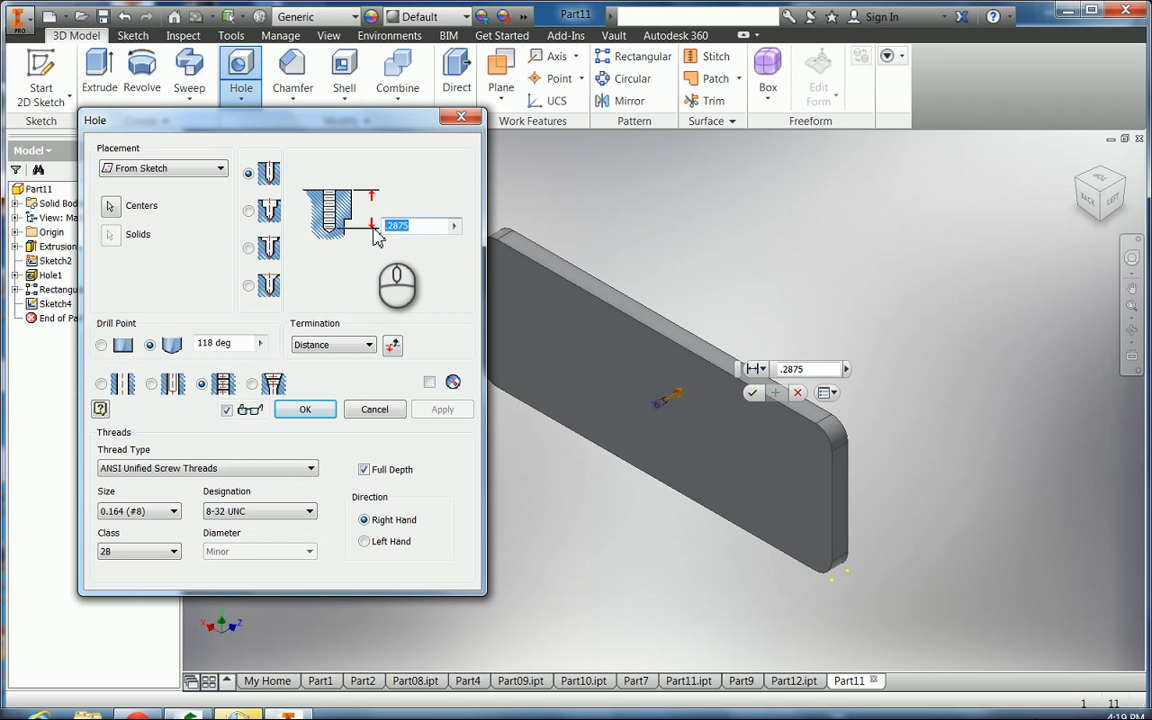
type(".31")
left_click(101, 384)
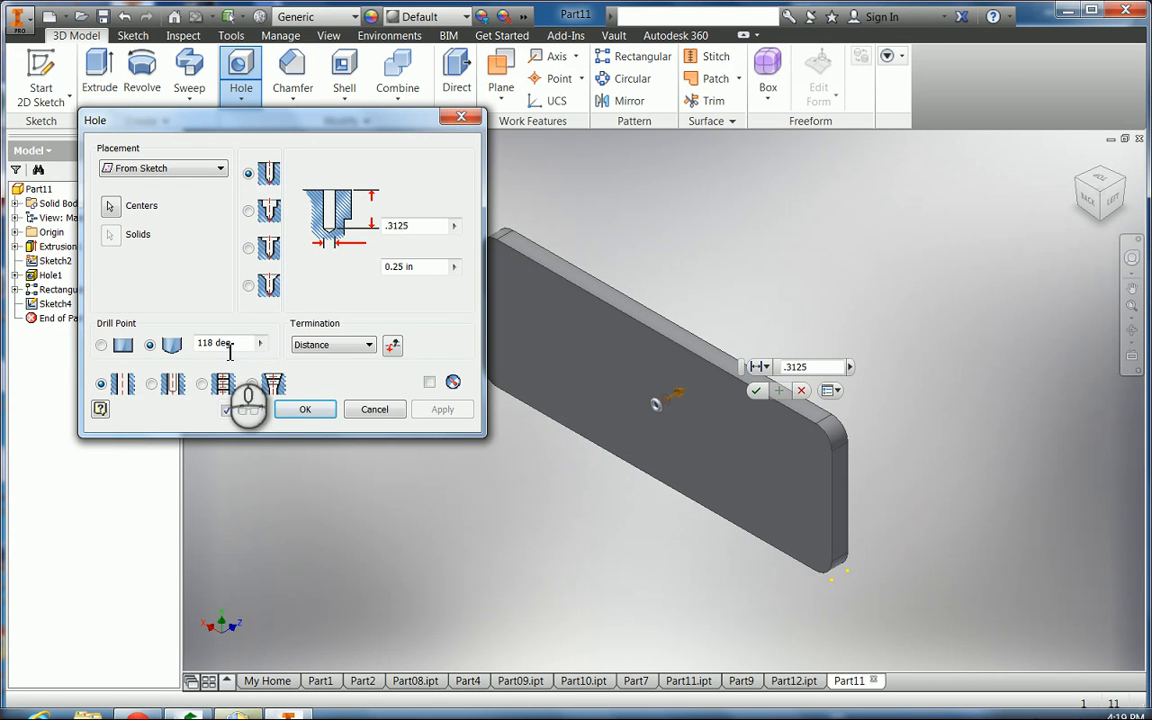
left_click(430, 267)
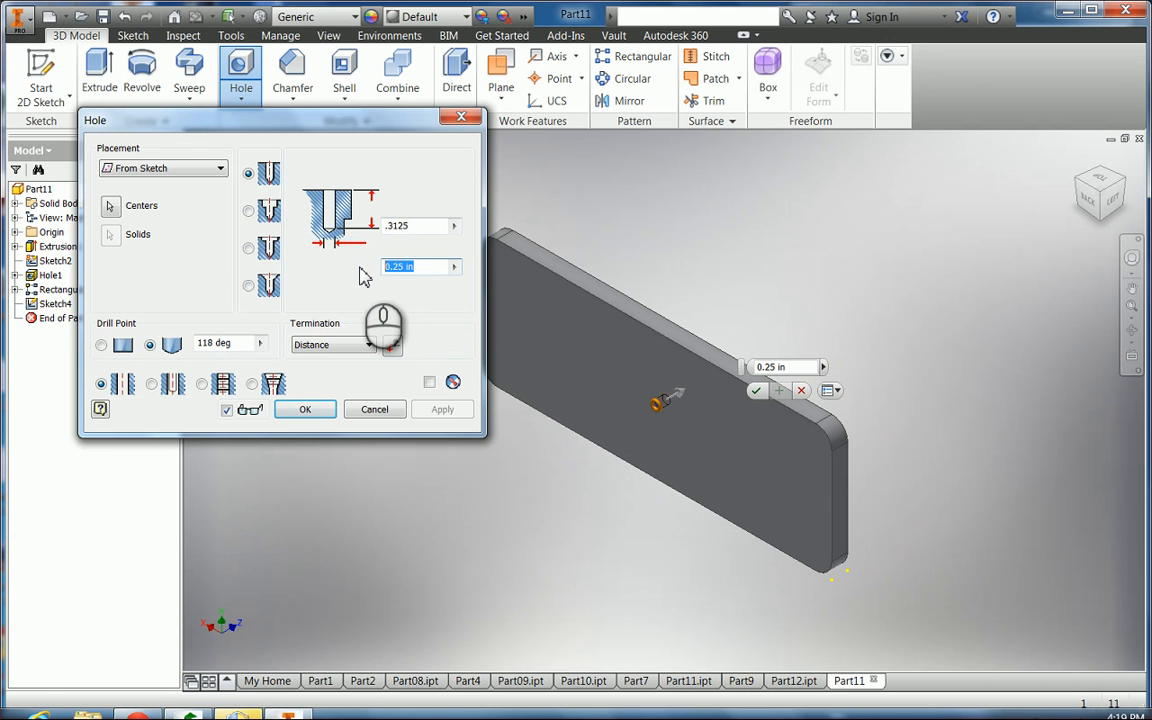
type(".5")
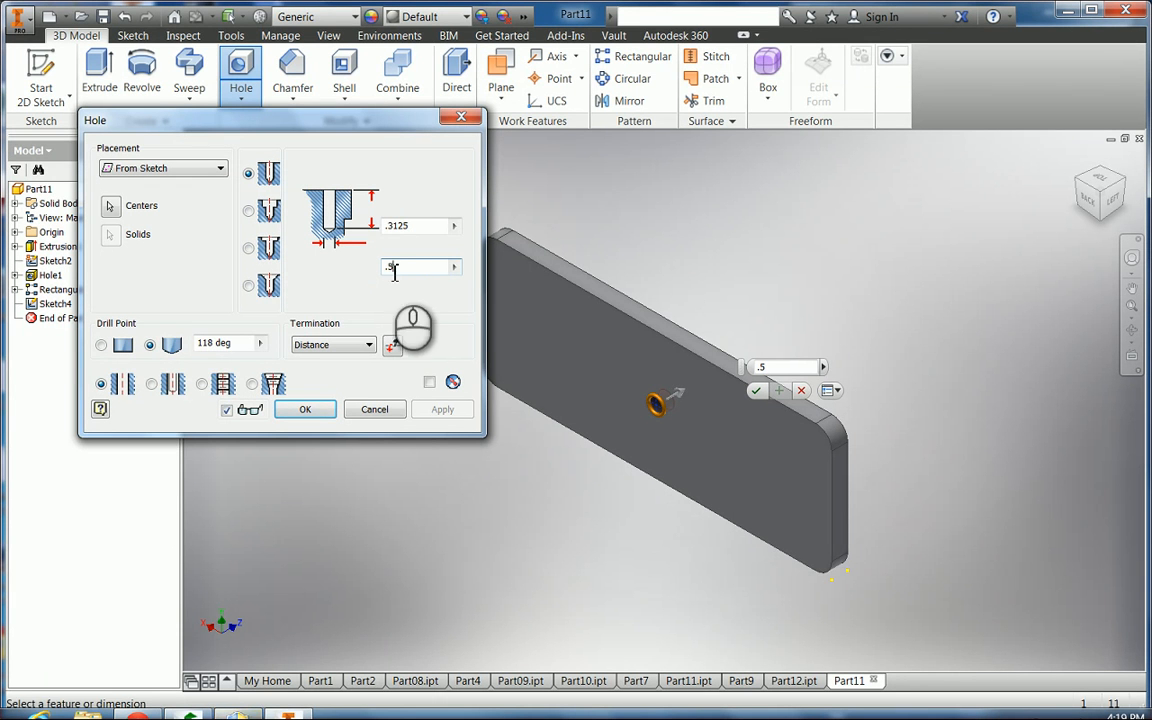
left_click(404, 266)
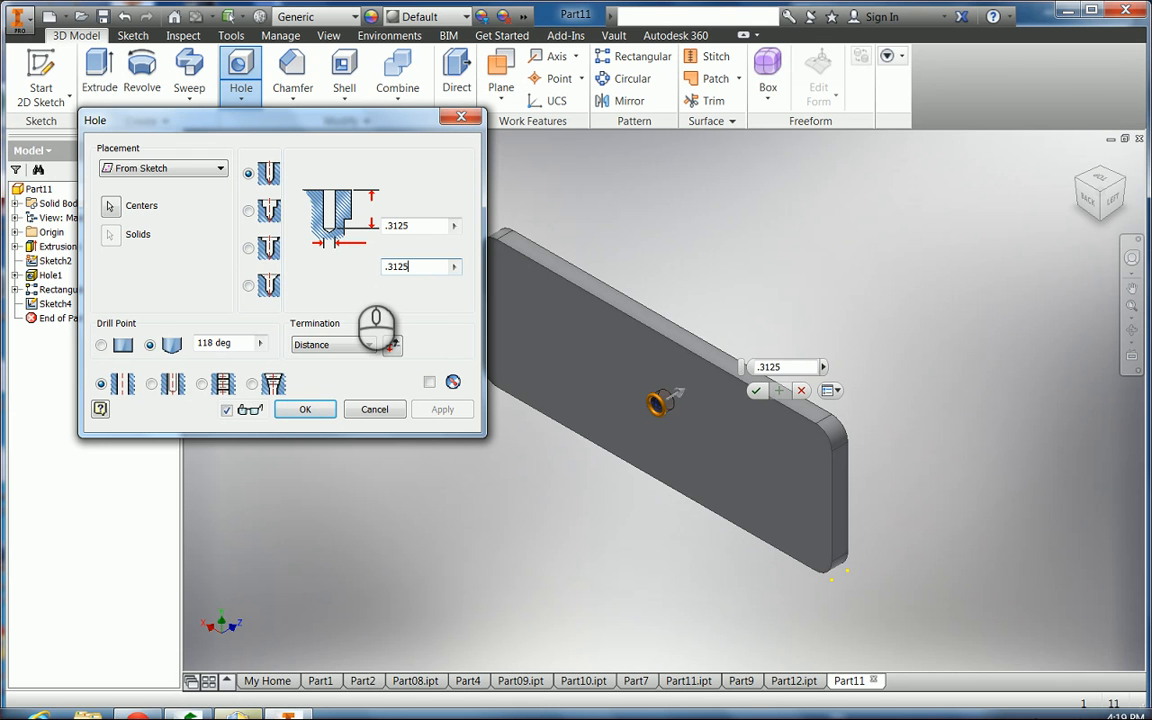
left_click(412, 225)
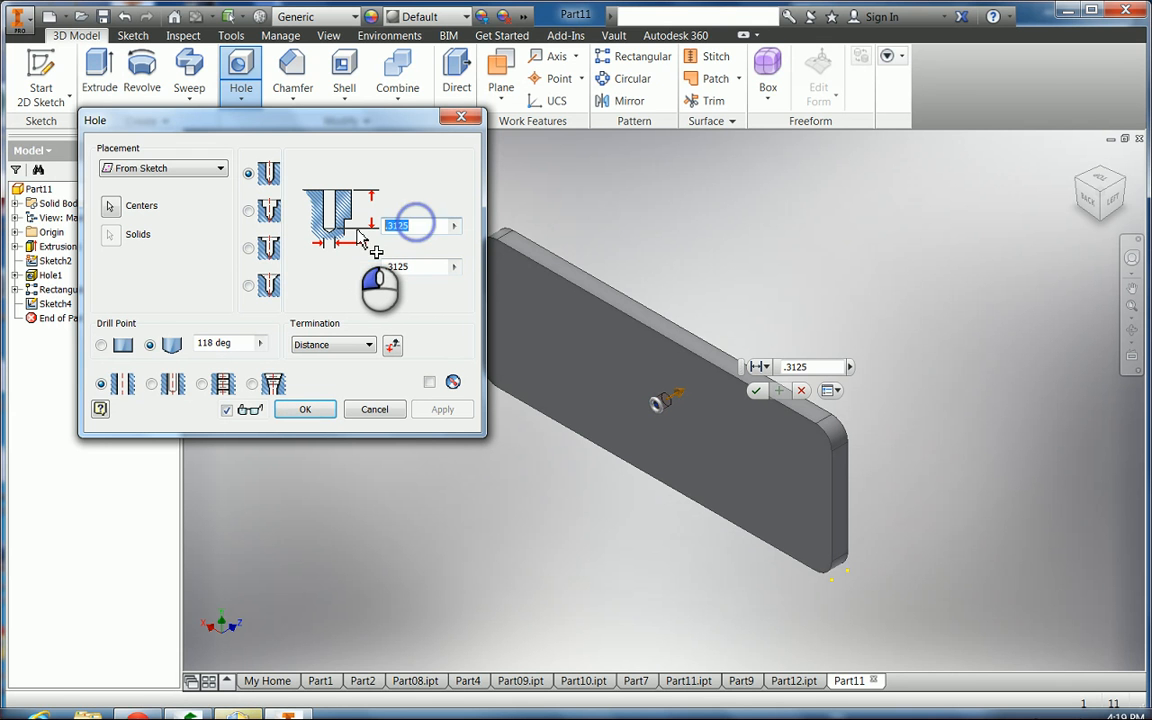
type(".5")
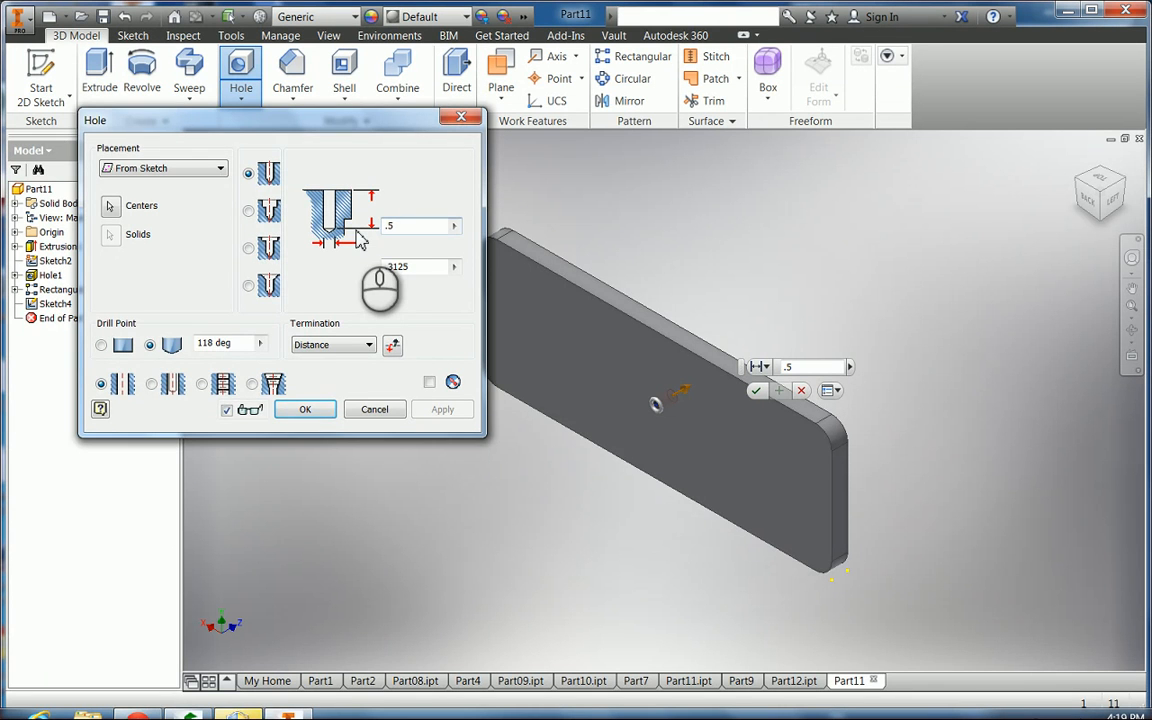
left_click(756, 390)
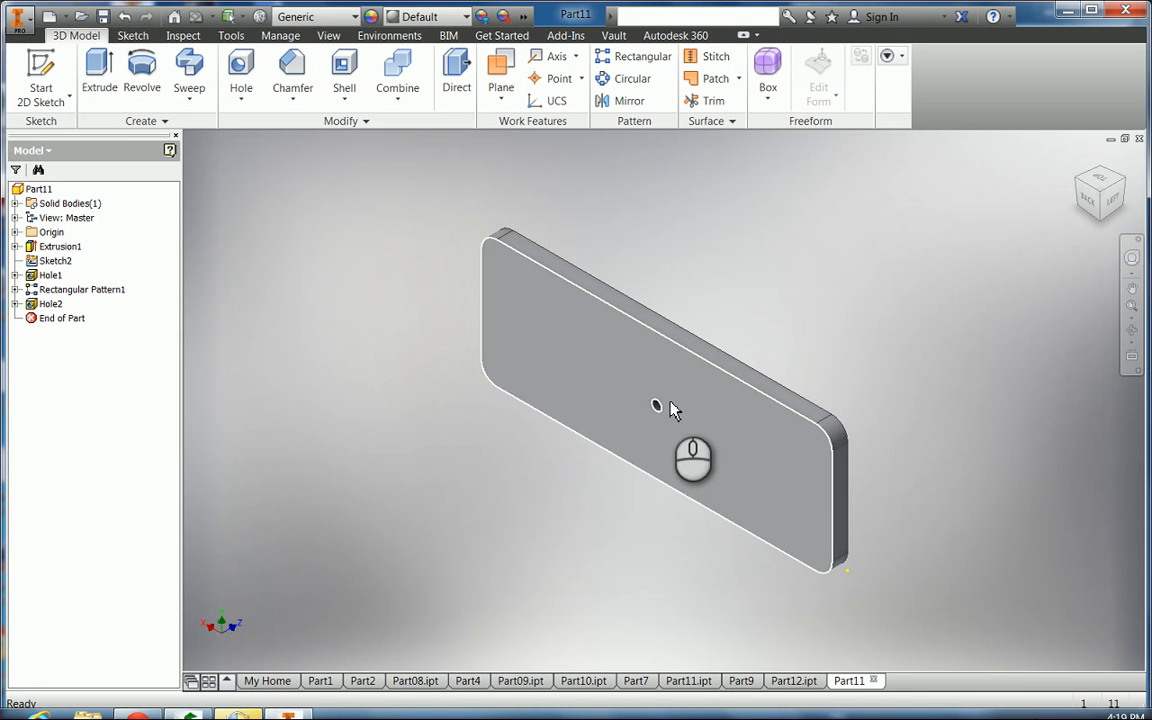
Pattern the centre hole along the back face's bottom edge, away from the origin corner, with 2 instances spaced 5.5-1.5 in
left_click(605, 60)
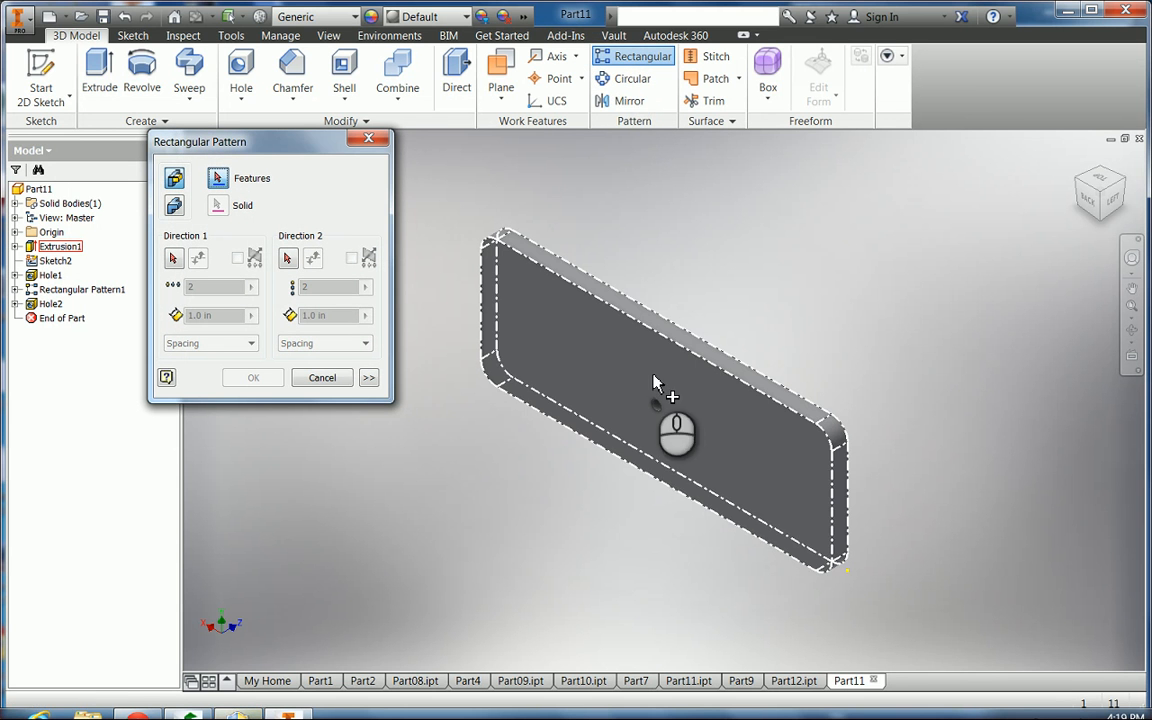
left_click(659, 415)
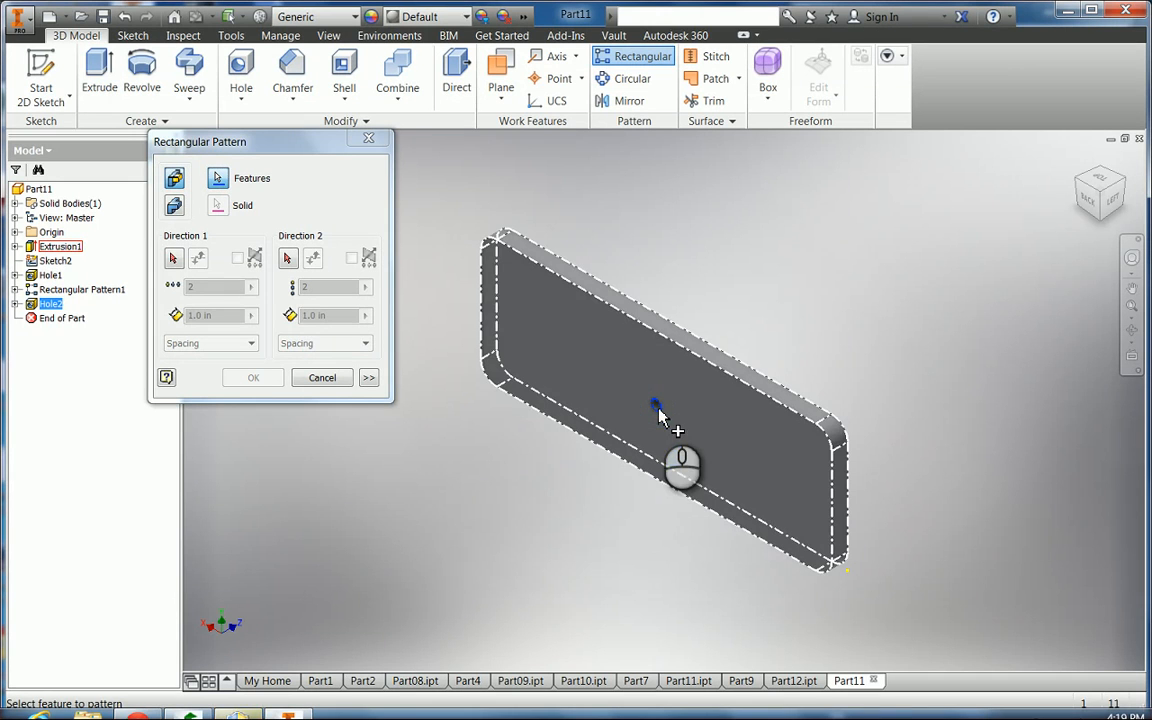
left_click(172, 260)
left_click(595, 450)
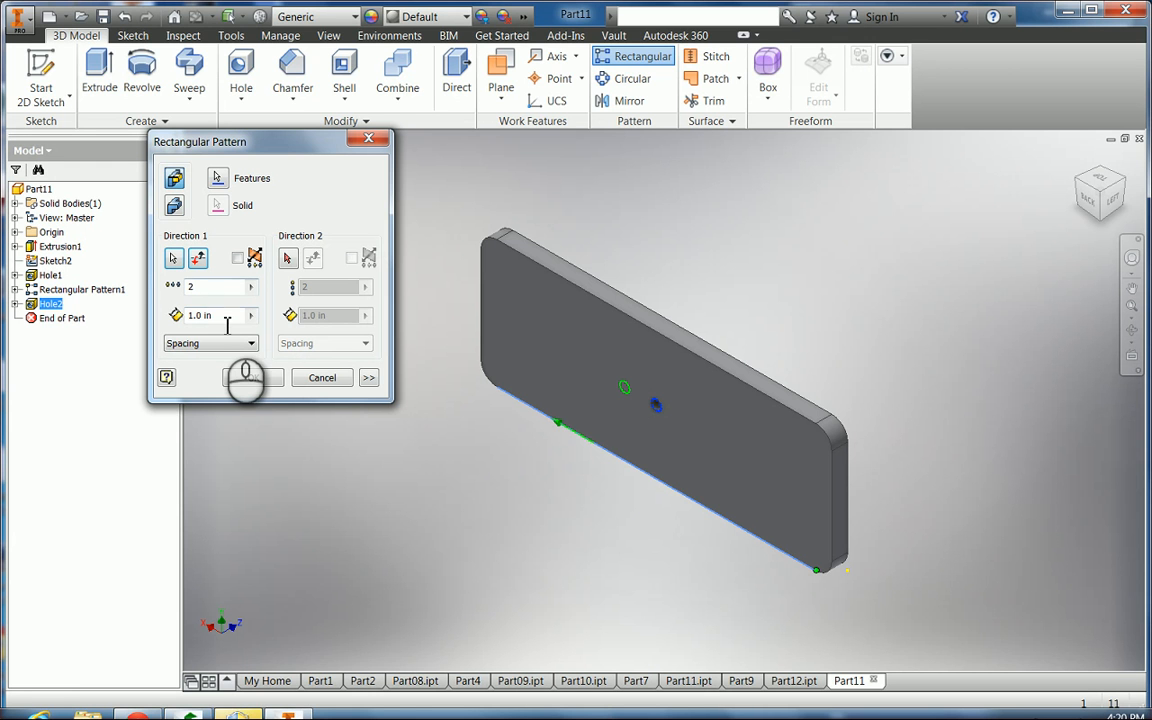
left_click_drag(221, 316, 180, 320)
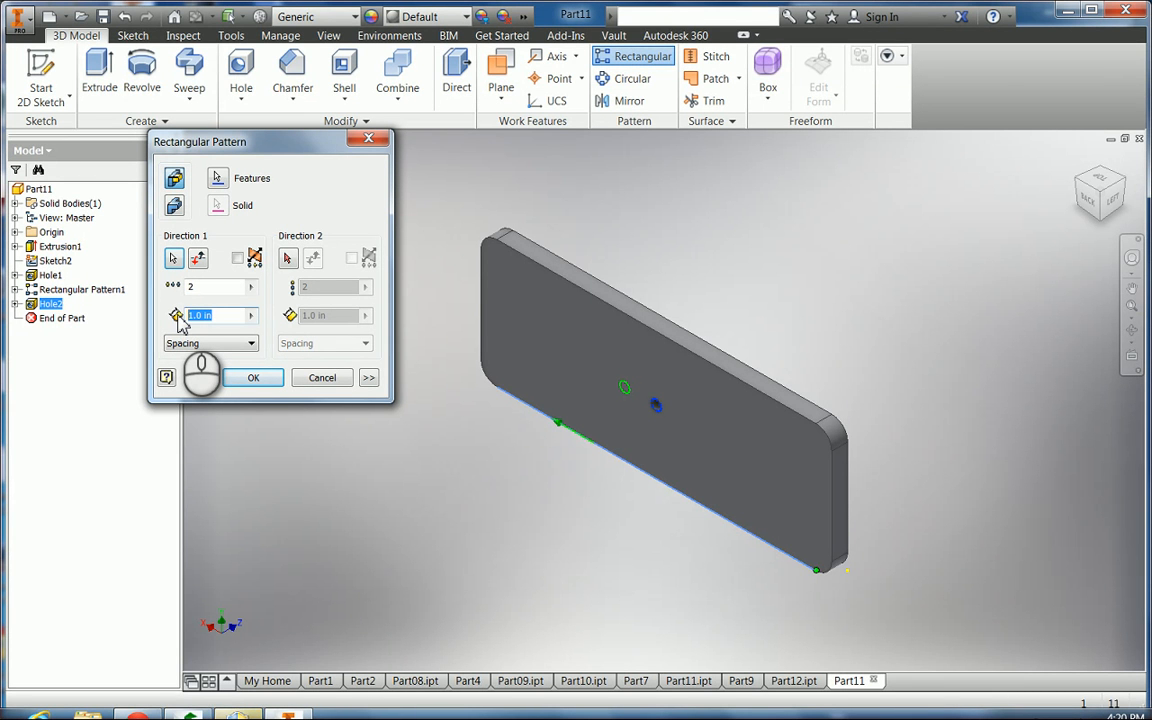
type("5.5-")
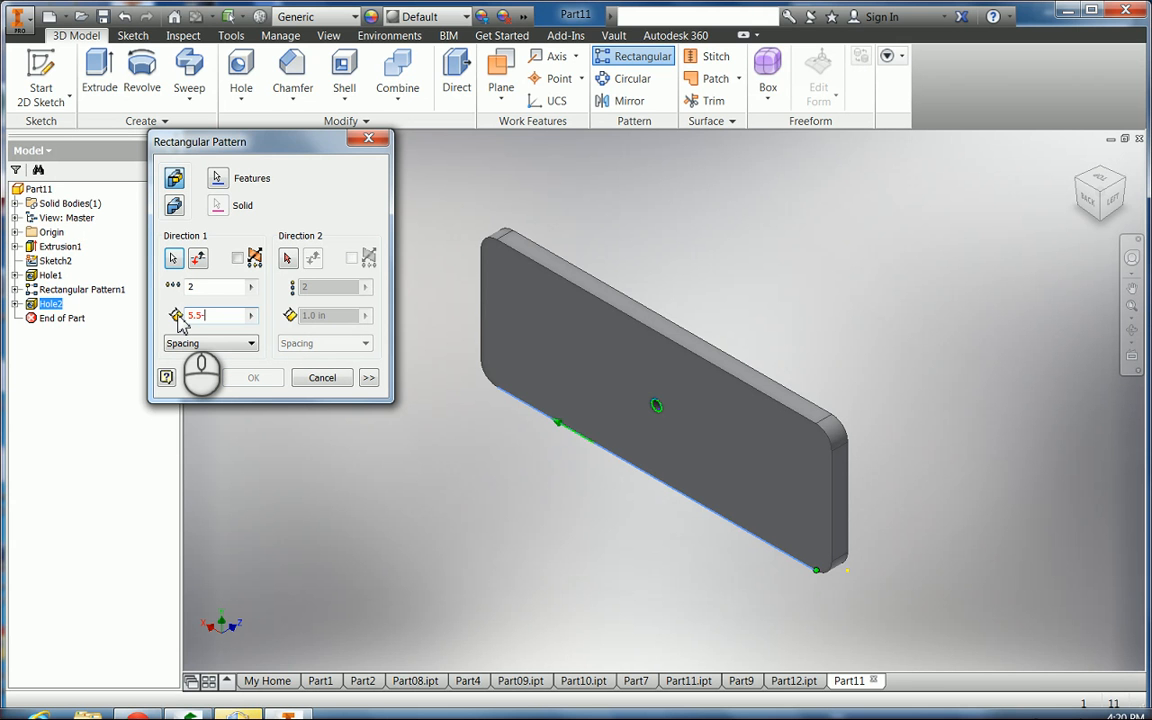
type("1.5")
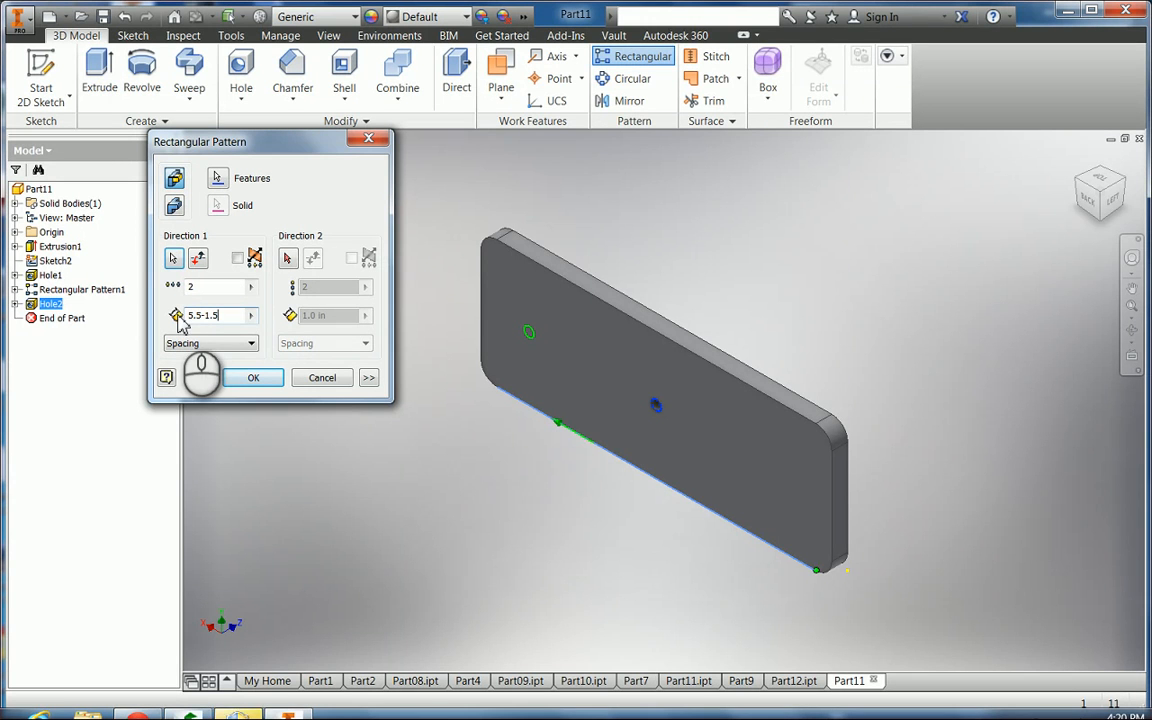
left_click(256, 378)
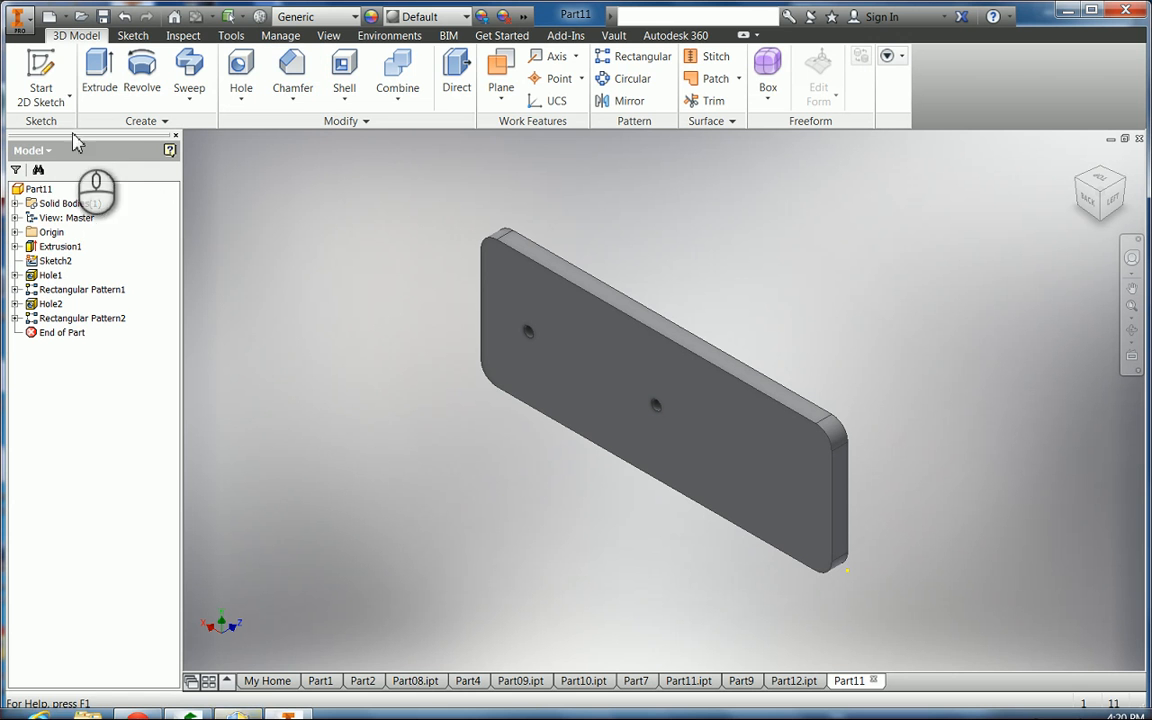
Sketch a point on the plate's back face at X -0.4375 in, Y 2 in, and finish the sketch
left_click(39, 74)
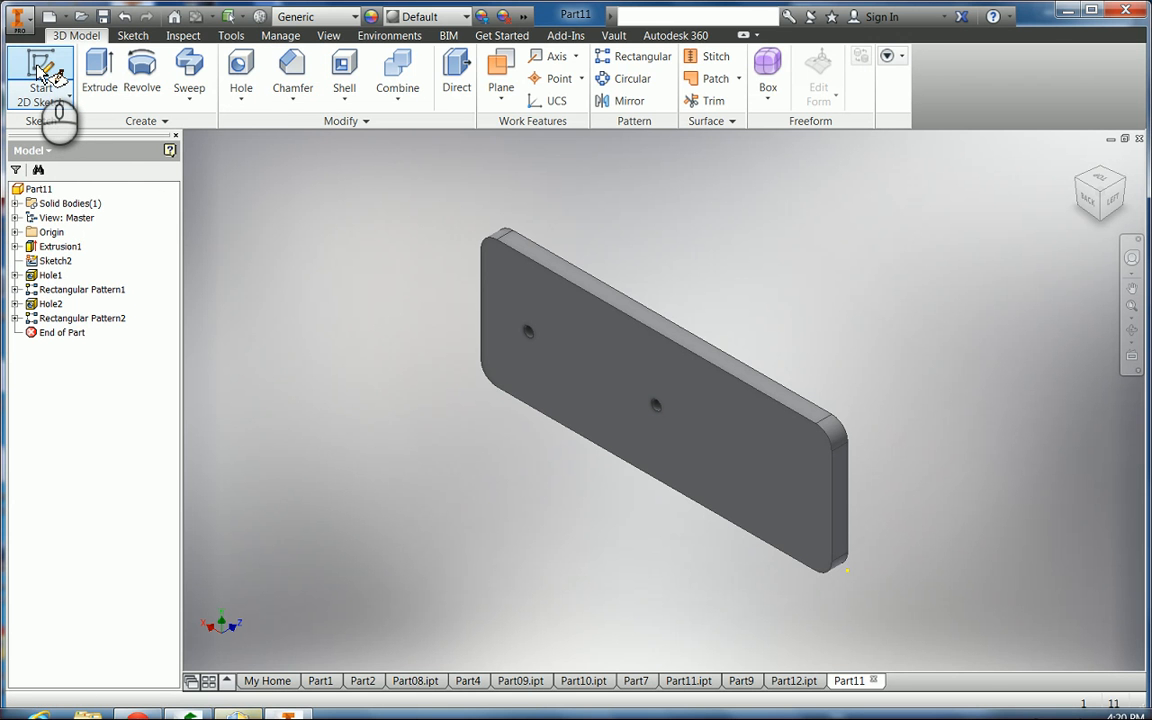
left_click(563, 379)
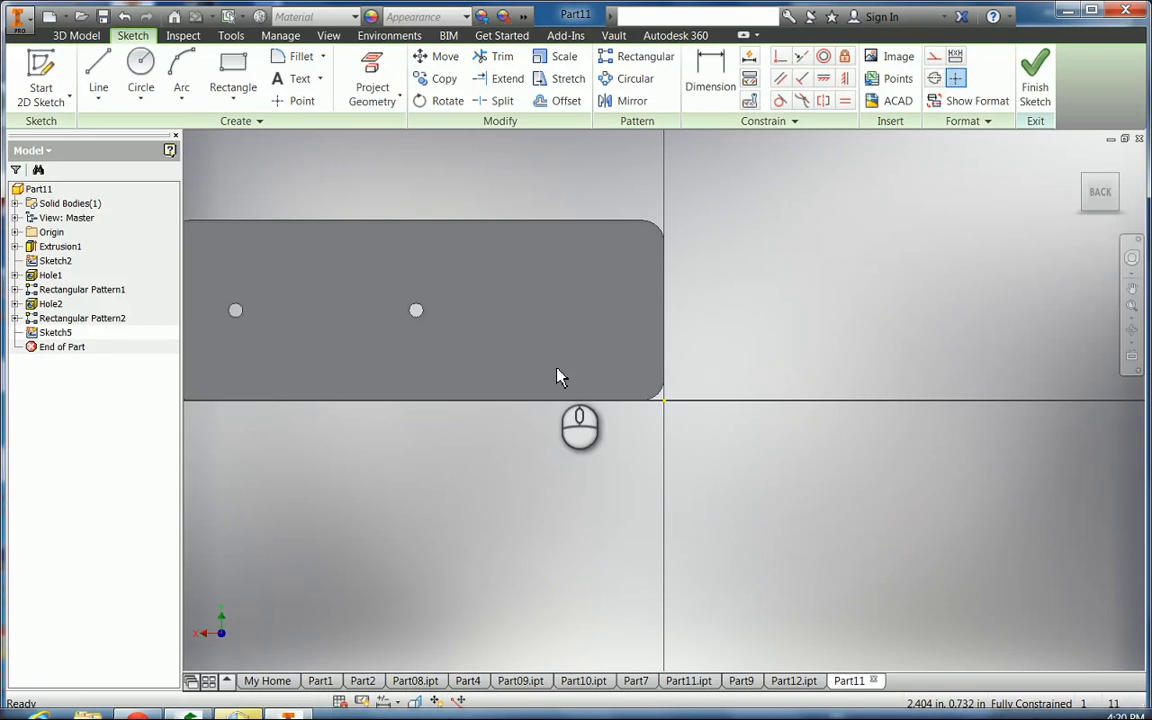
left_click(282, 104)
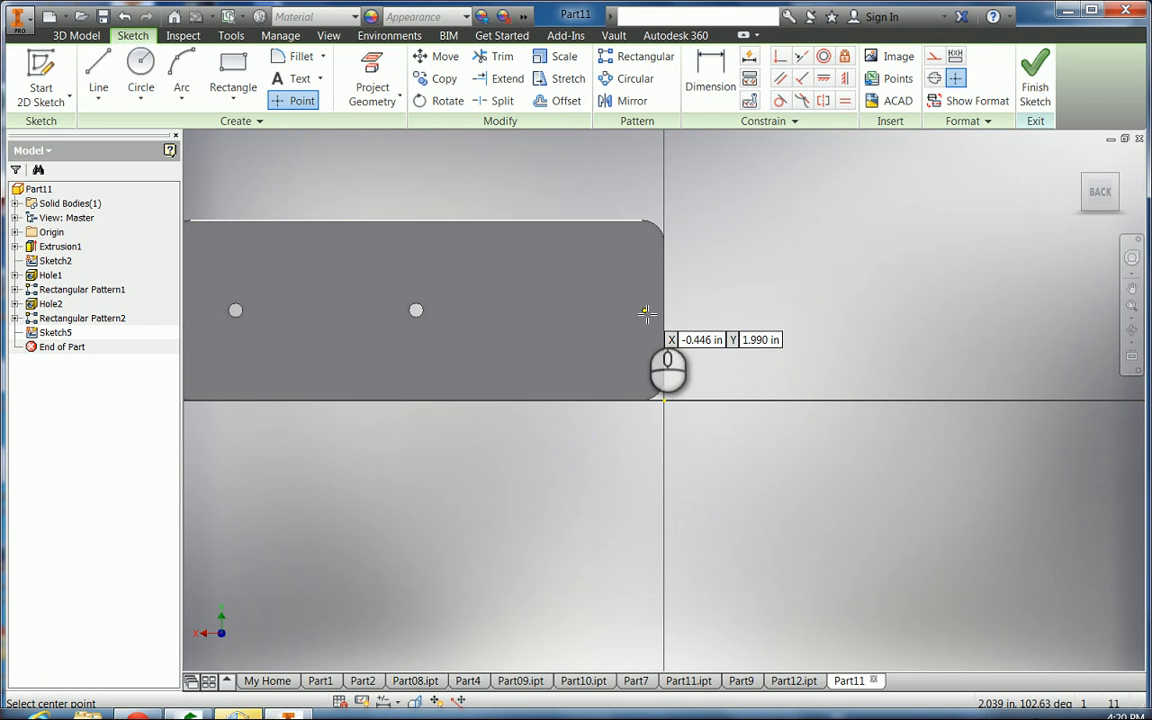
key("Tab")
type("-")
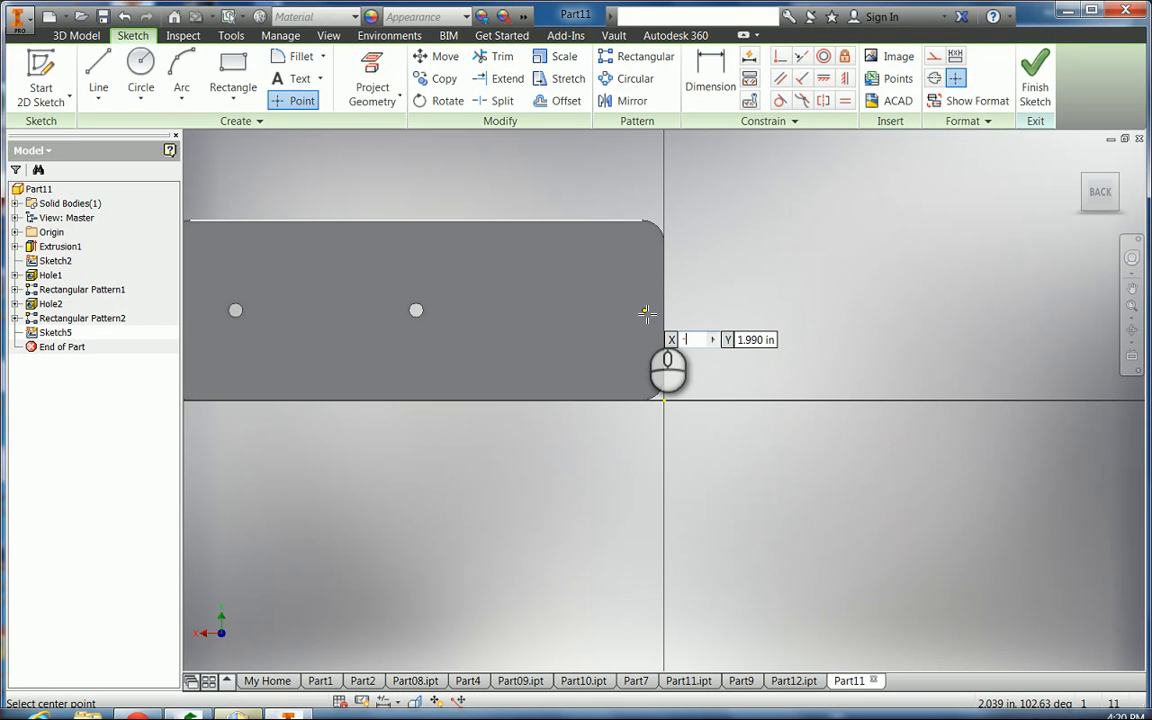
type(".4375")
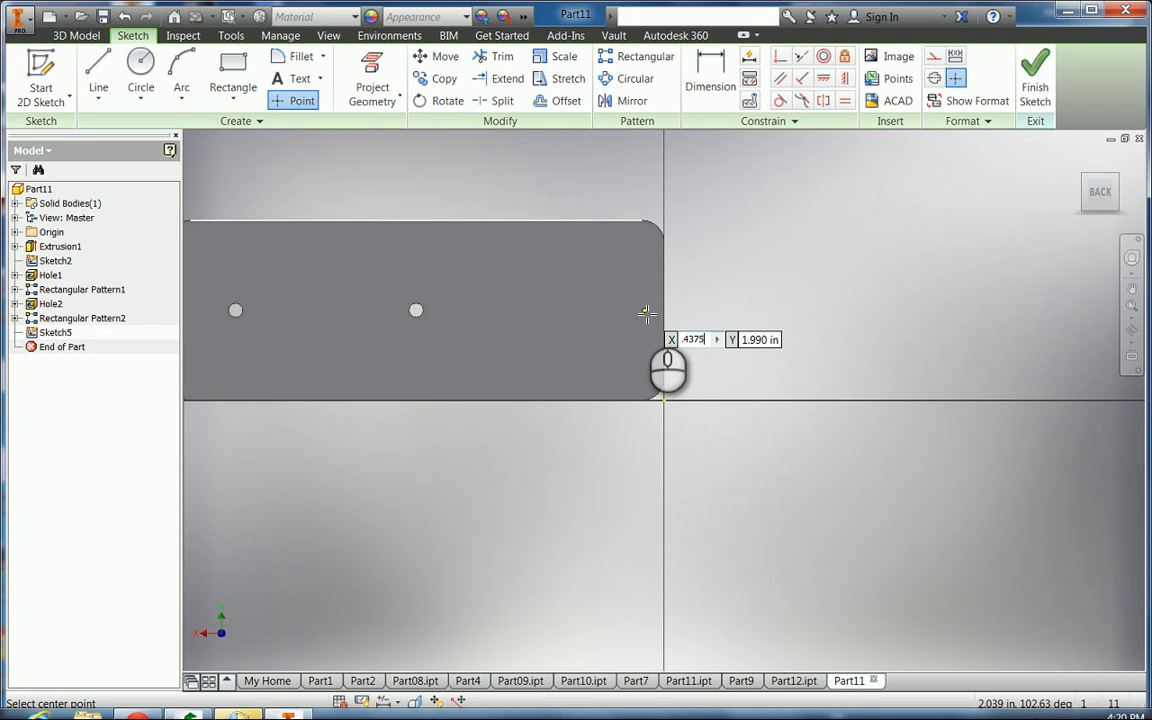
key("Tab")
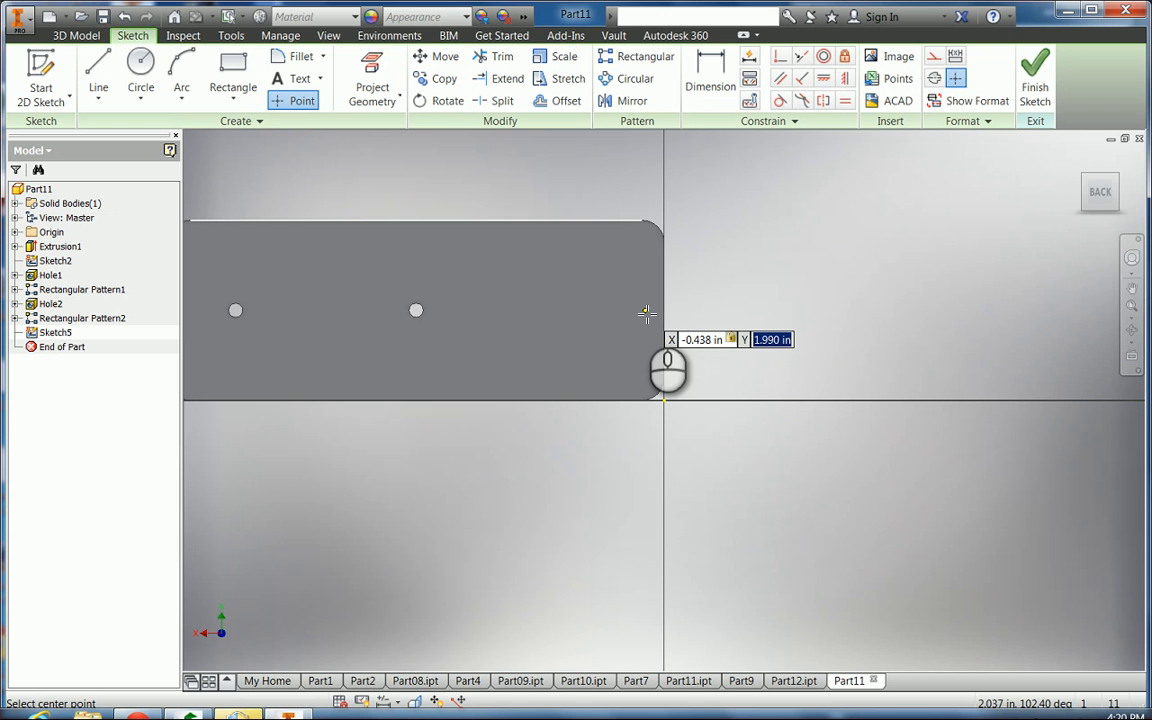
type("2")
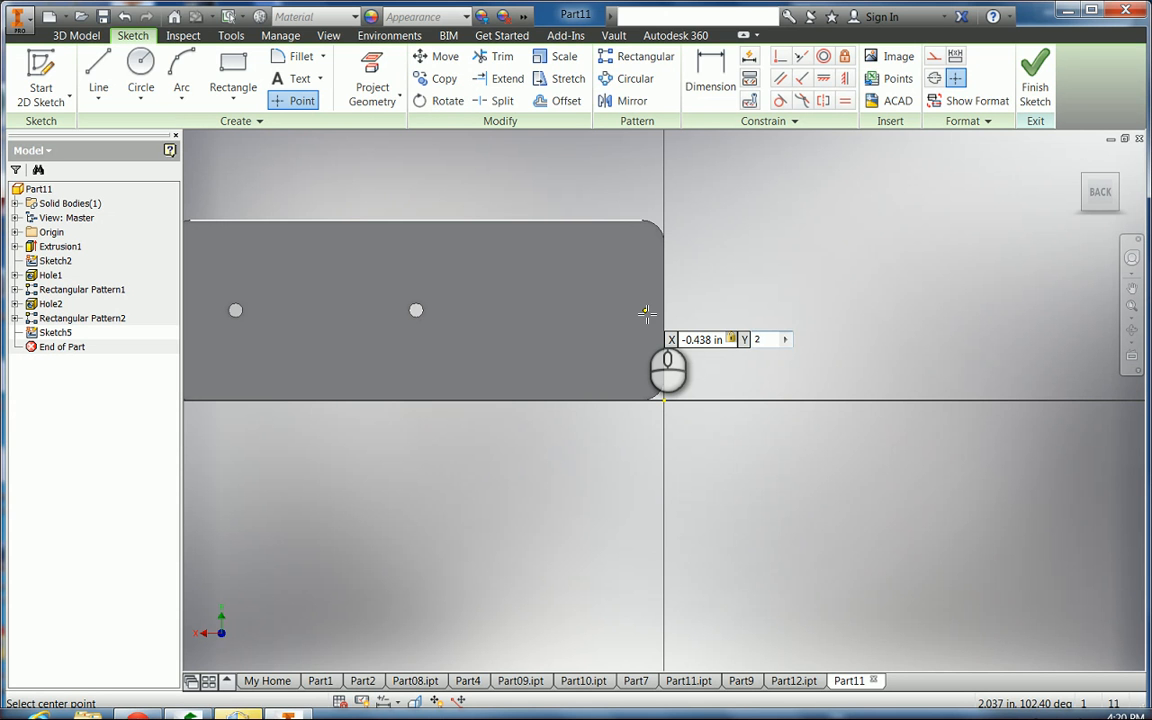
key("Tab")
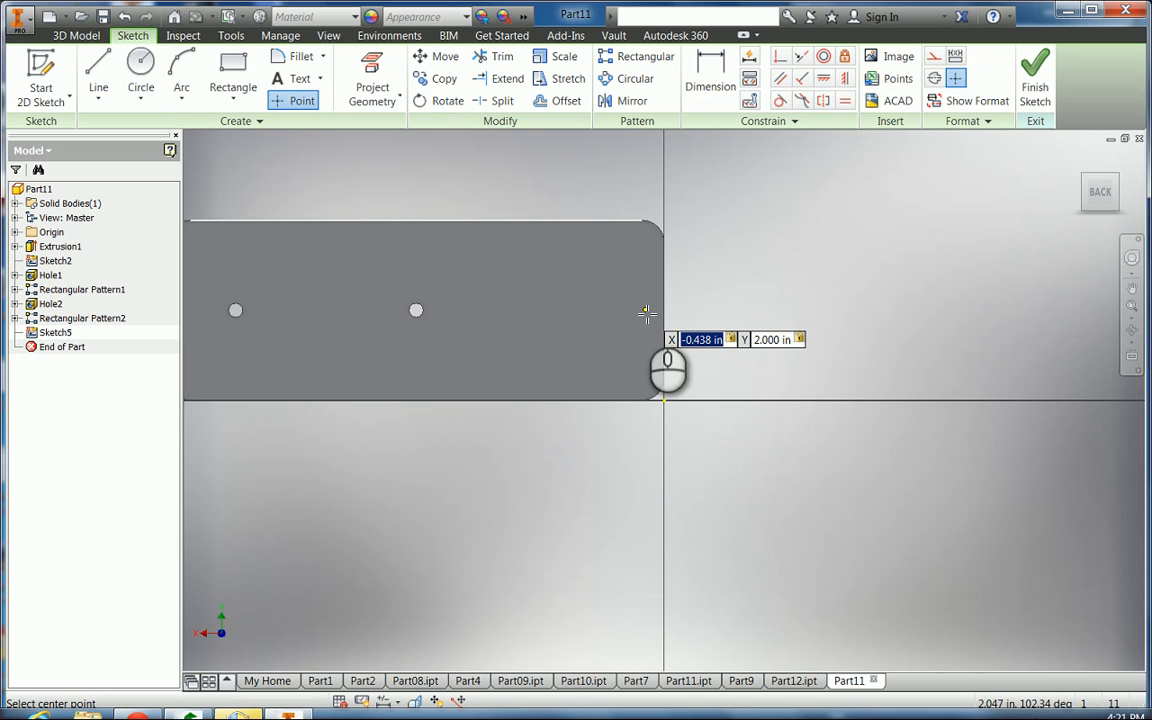
key("Return")
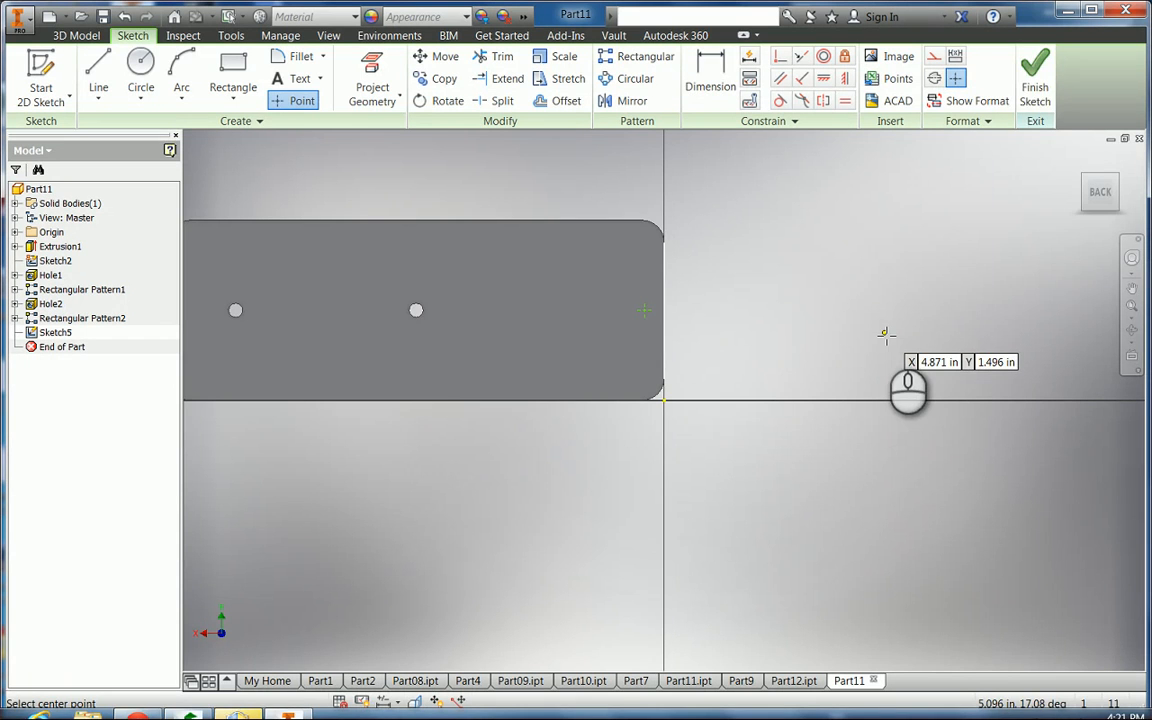
left_click(1040, 75)
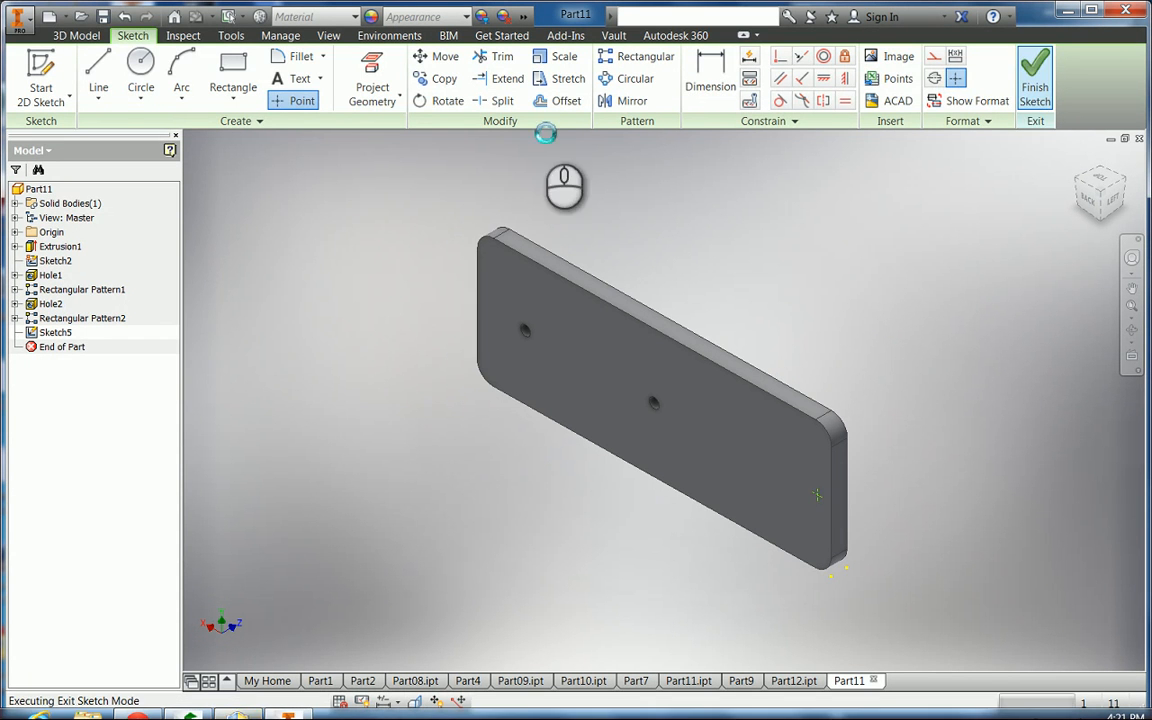
Create a countersunk hole at the new sketch point with a 0.5 in countersink diameter and a 0.25 in hole diameter
left_click(241, 75)
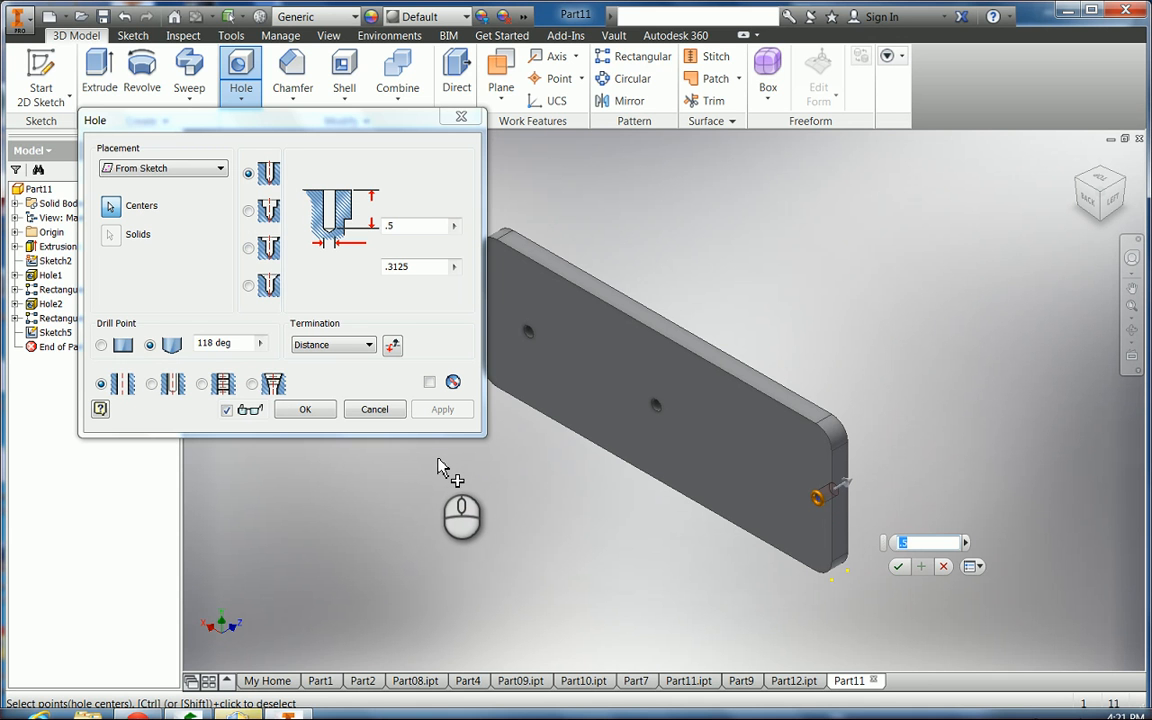
left_click(248, 287)
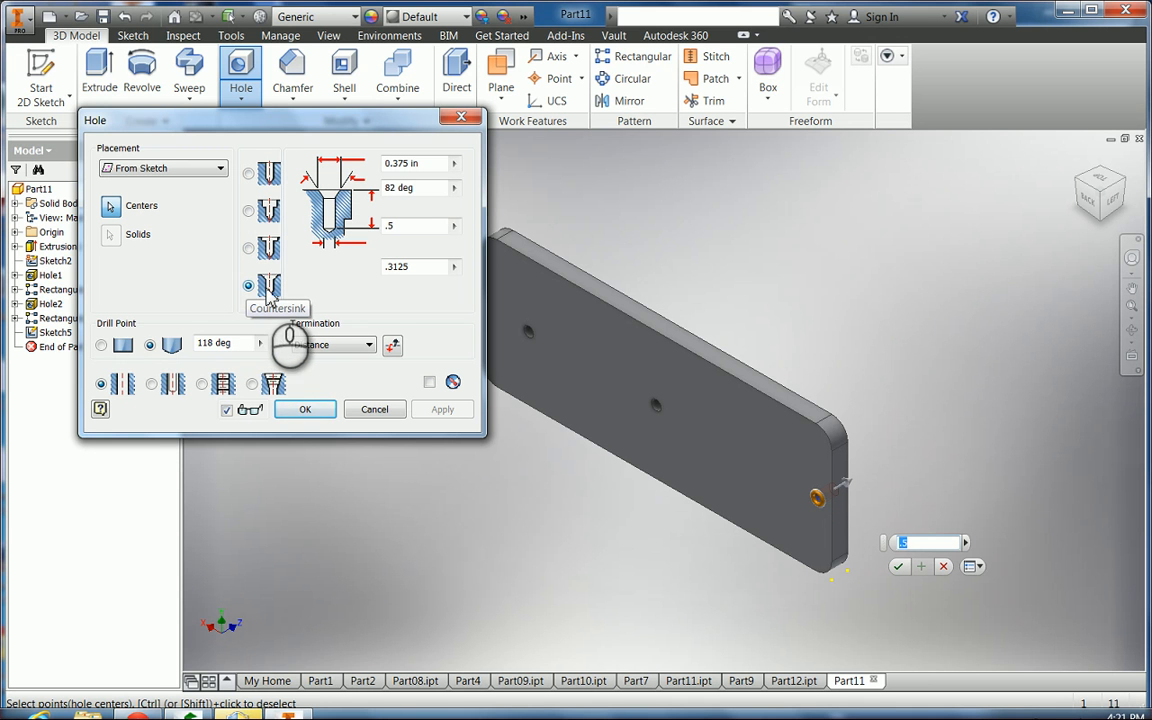
double_click(428, 164)
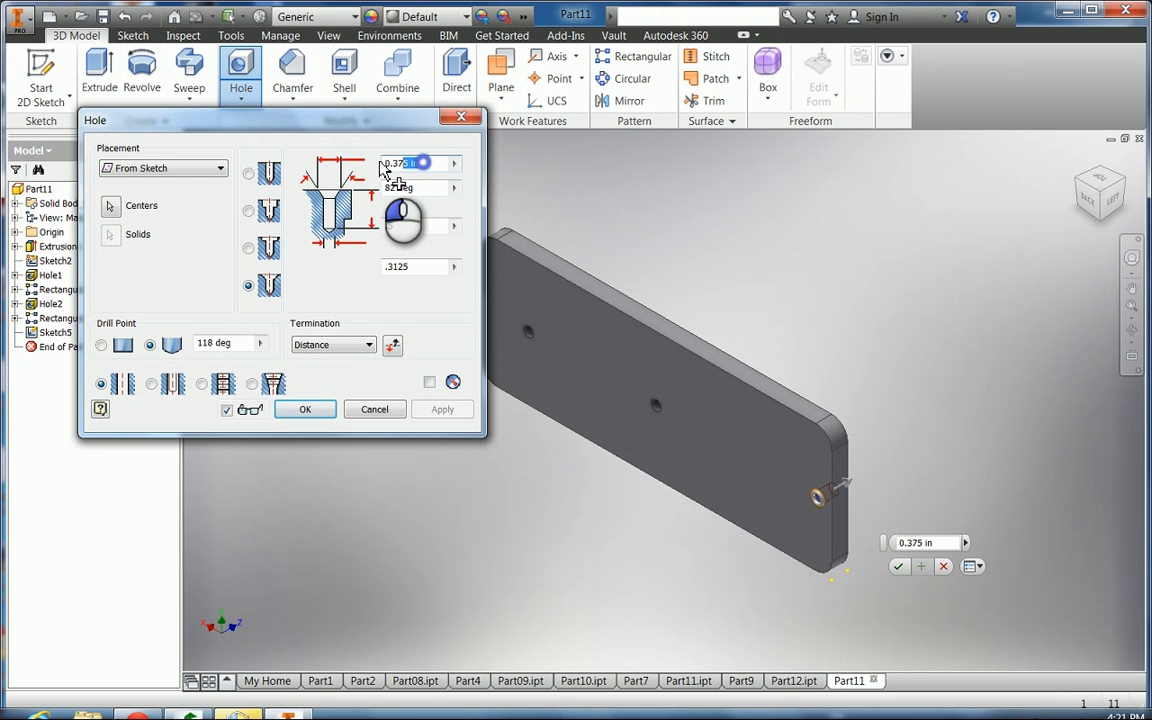
type(".5")
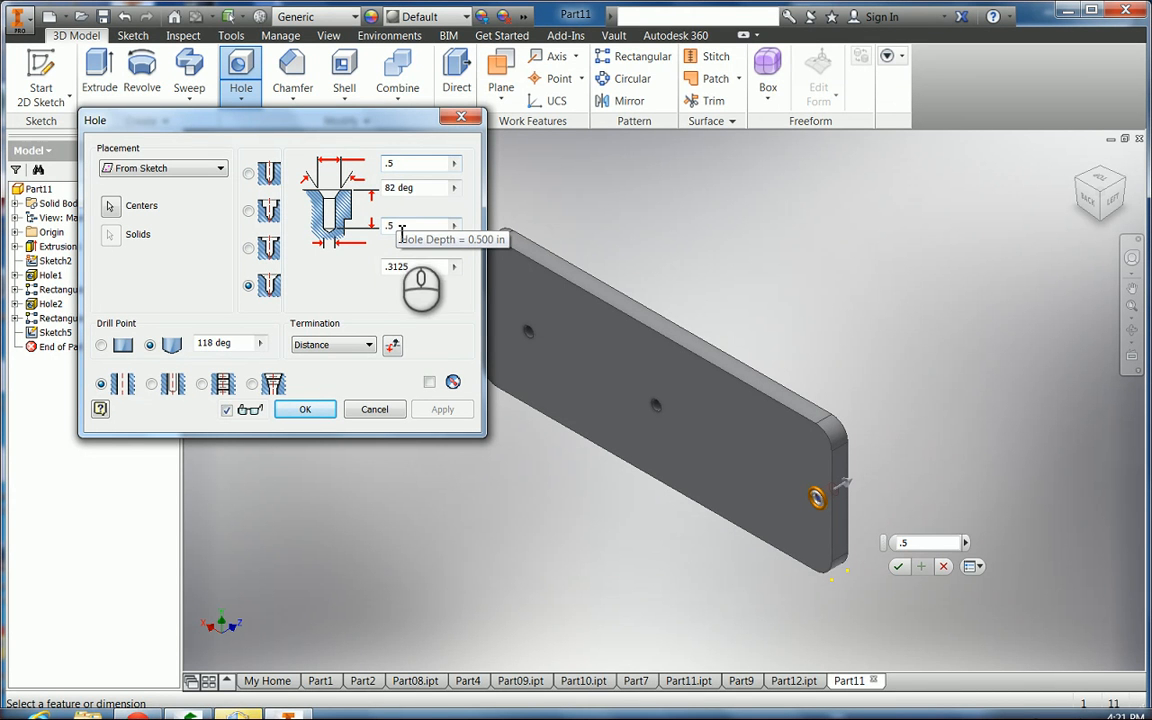
left_click(402, 266)
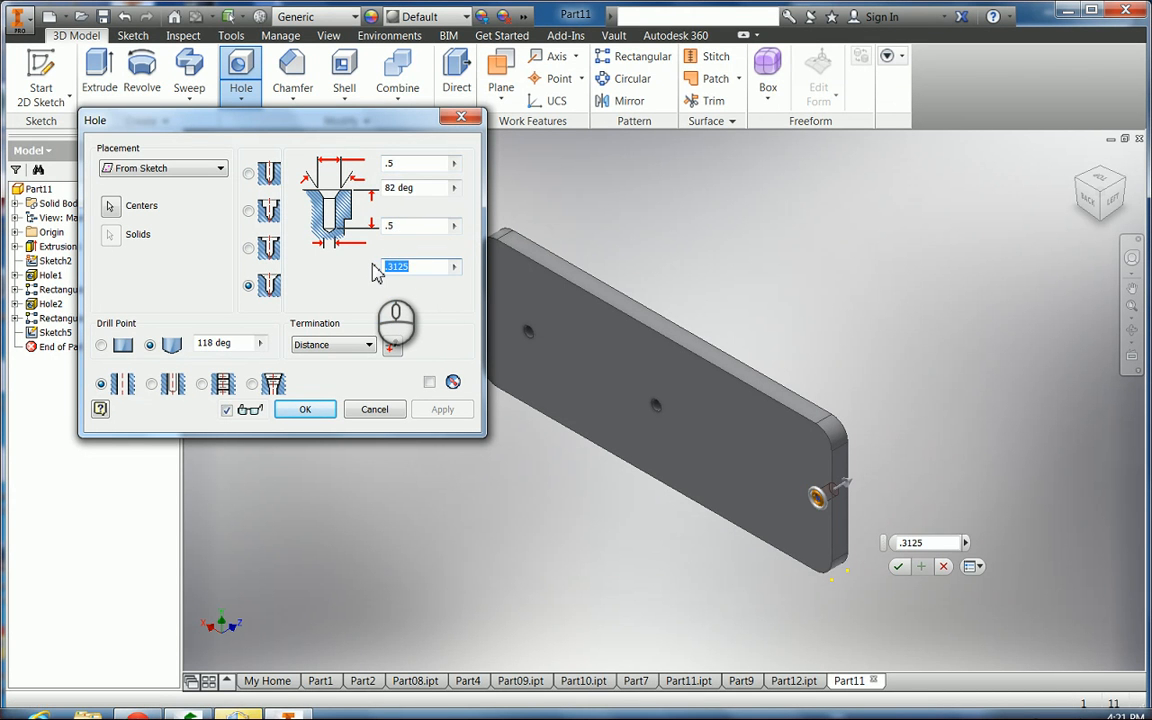
type(".2")
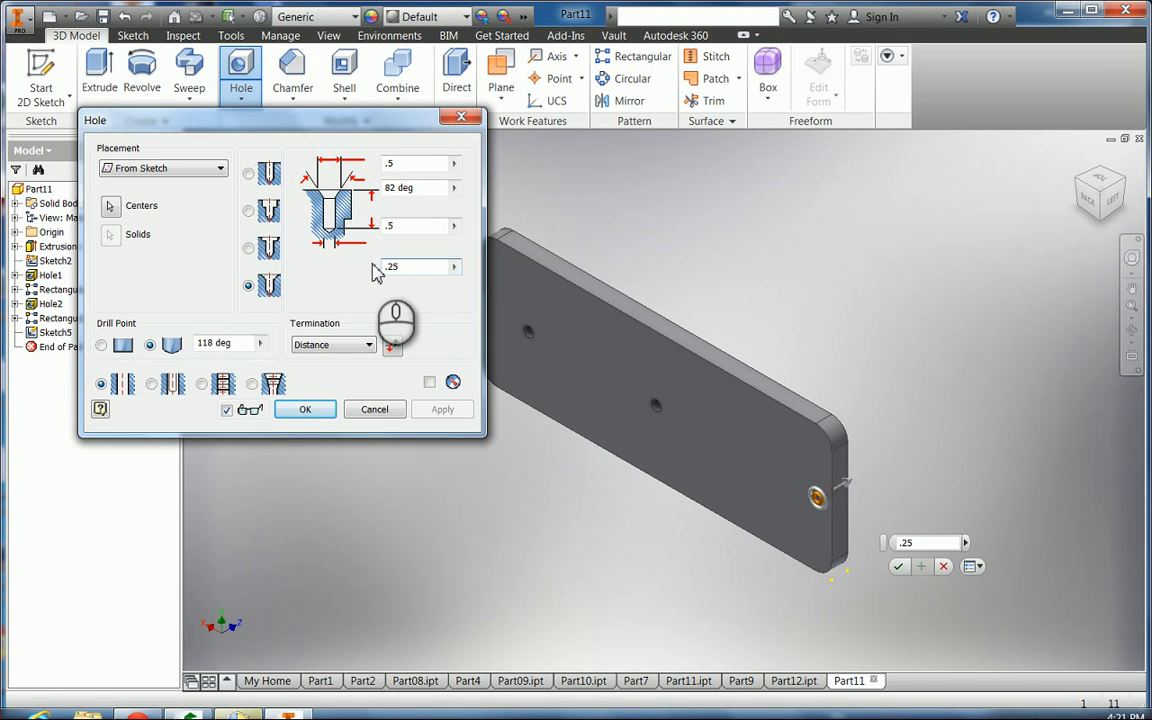
left_click(309, 410)
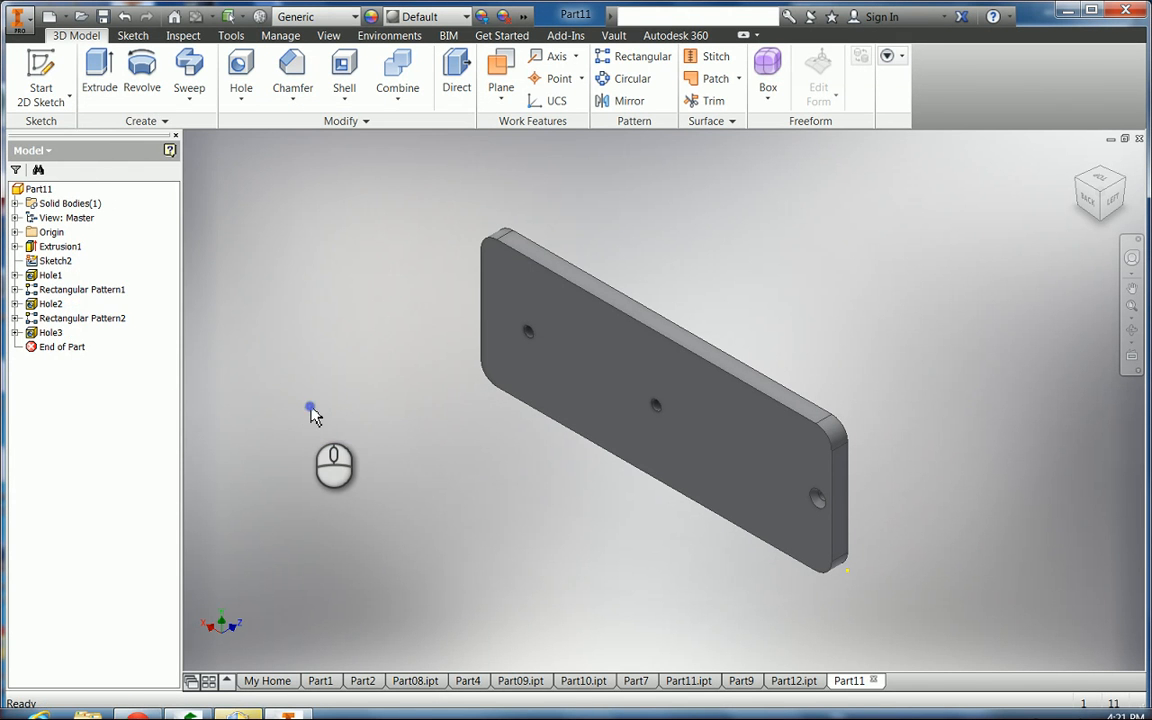
Pattern the countersunk hole along the back face's bottom edge, toward the opposite end, with 2 instances spaced 11-.4375-.4375 in
left_click(636, 56)
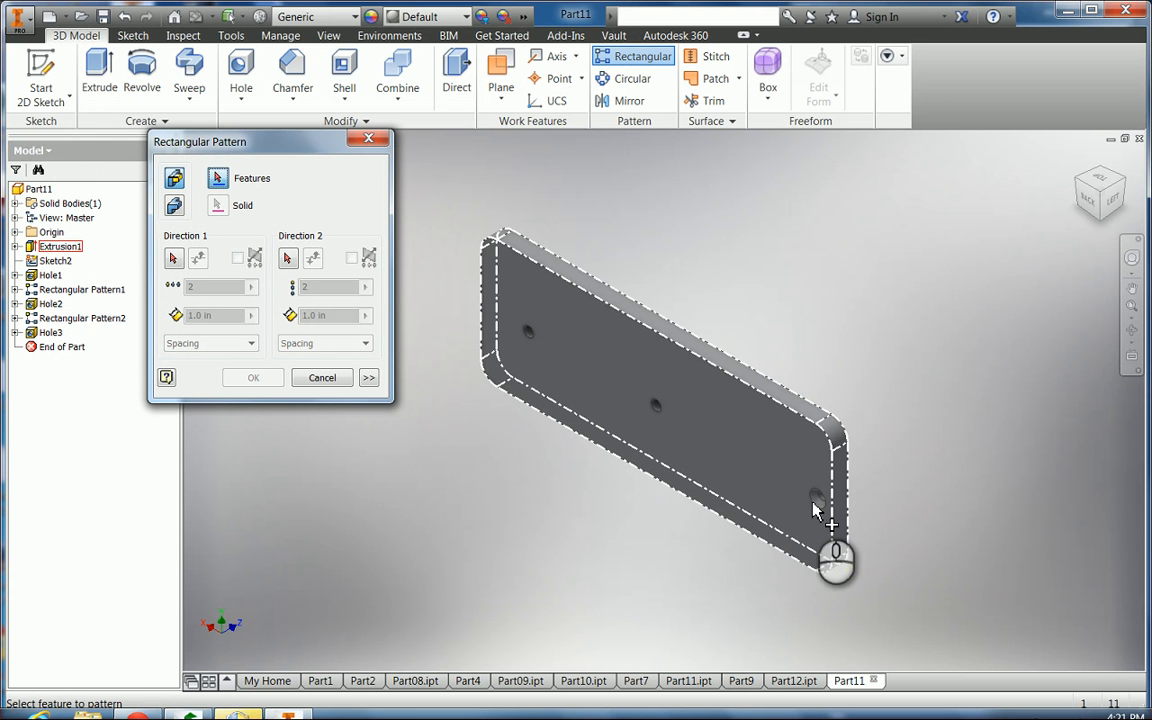
left_click(818, 500)
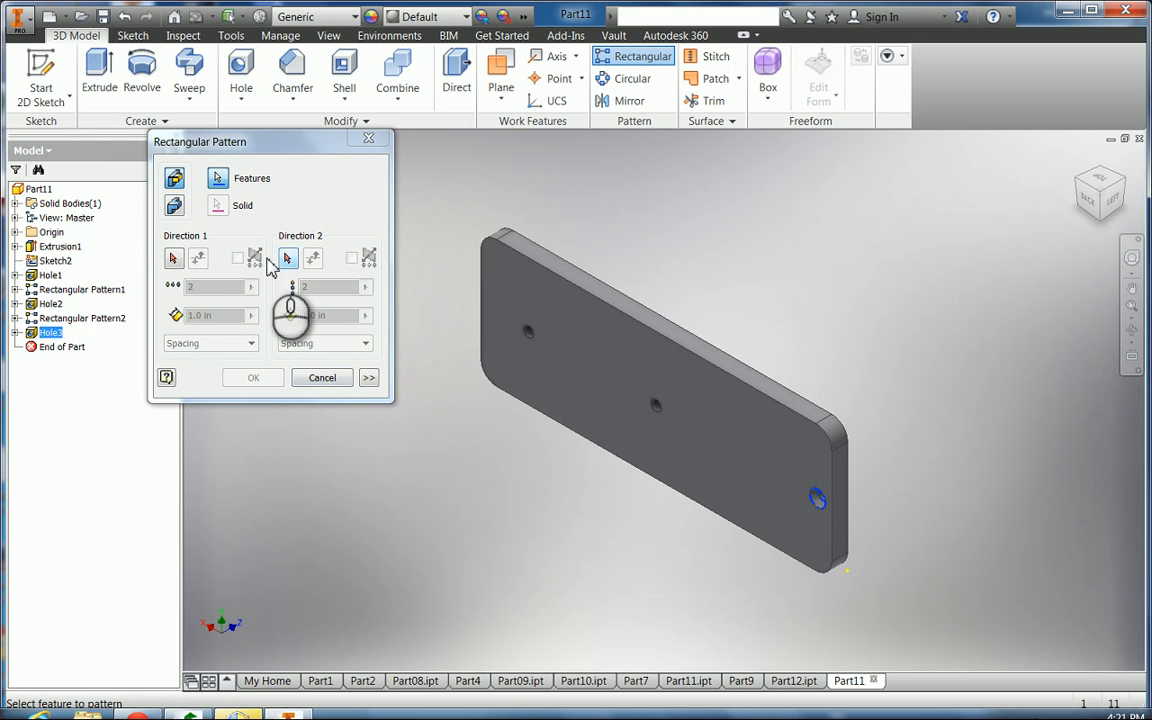
left_click(173, 258)
left_click(655, 479)
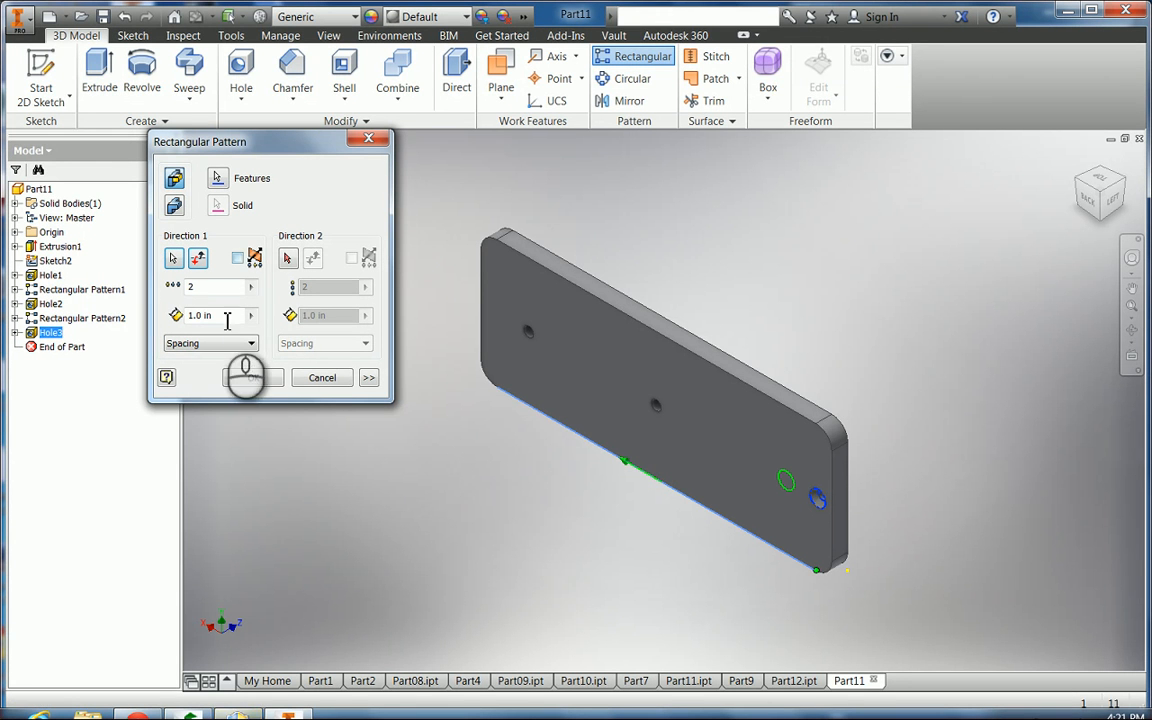
left_click(178, 316)
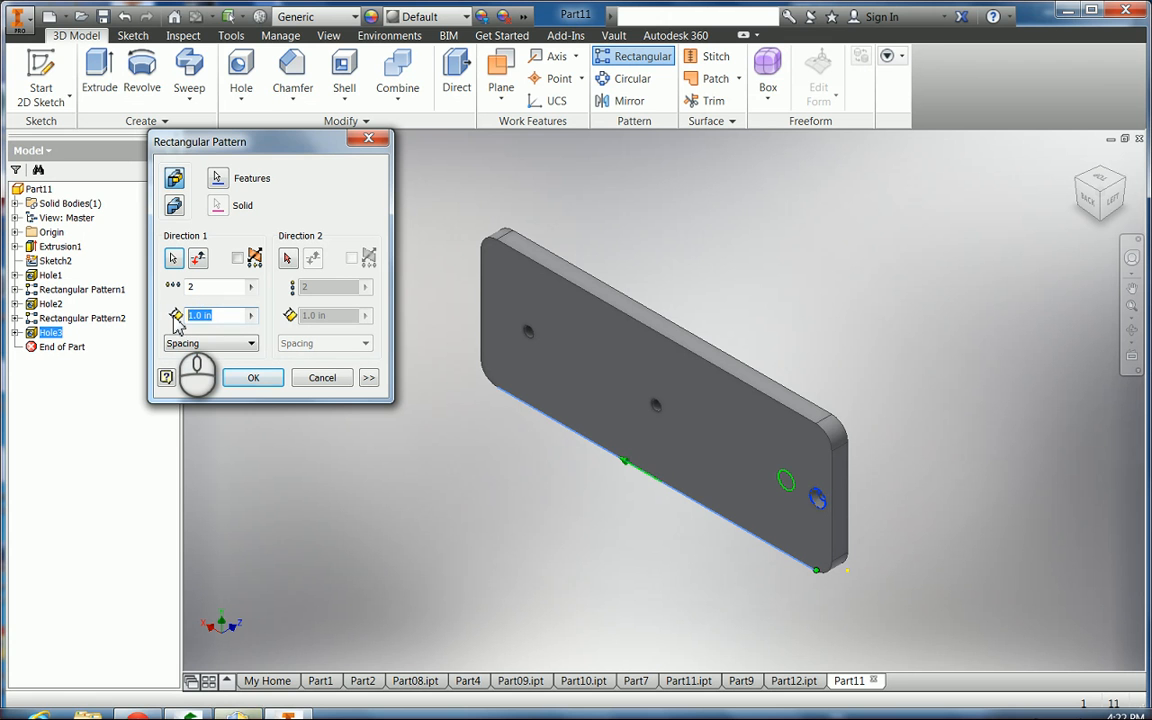
type("11-")
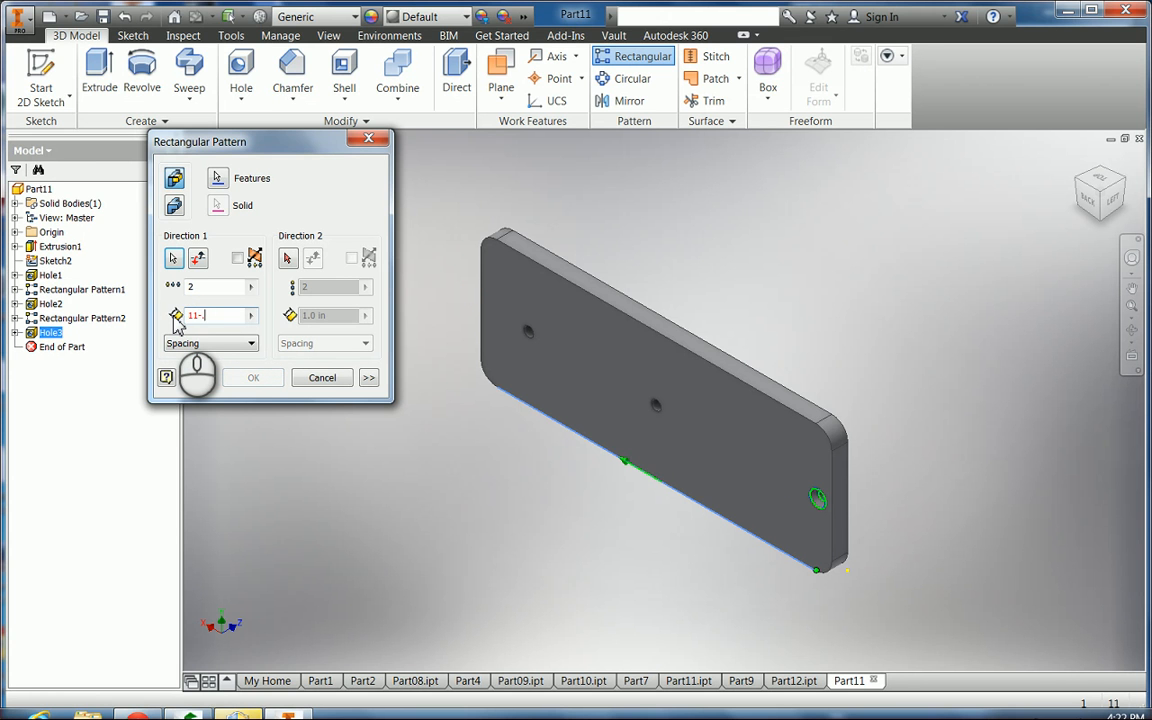
type(".4375-")
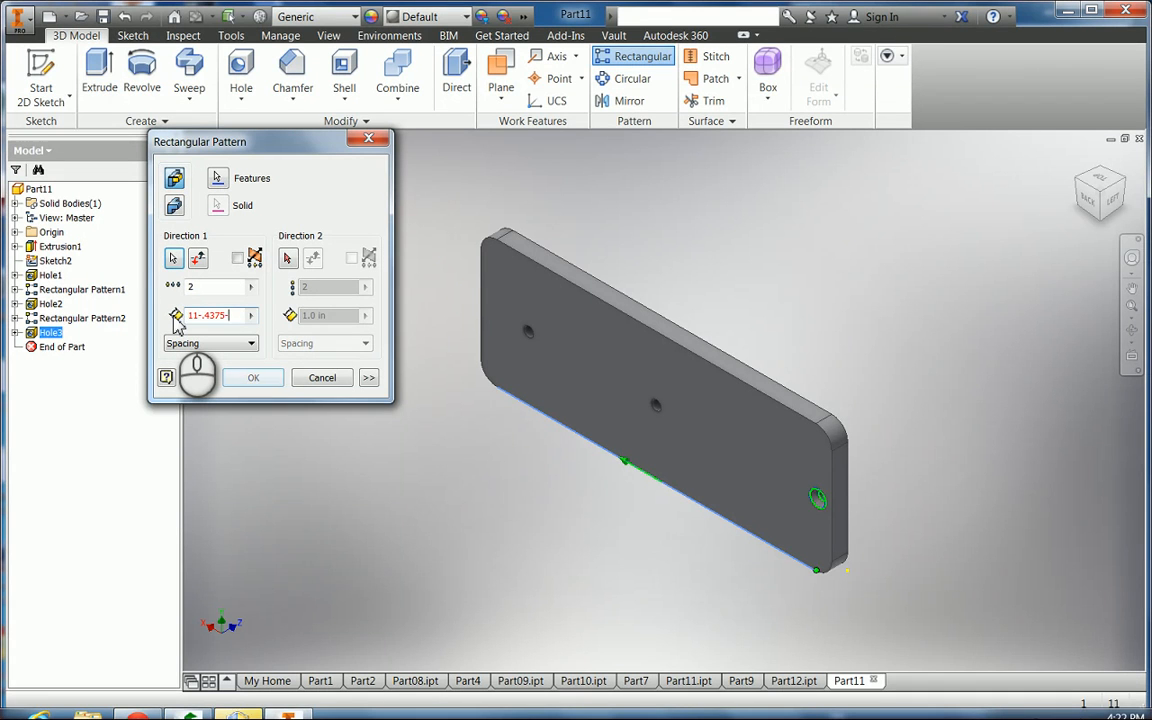
type(".43")
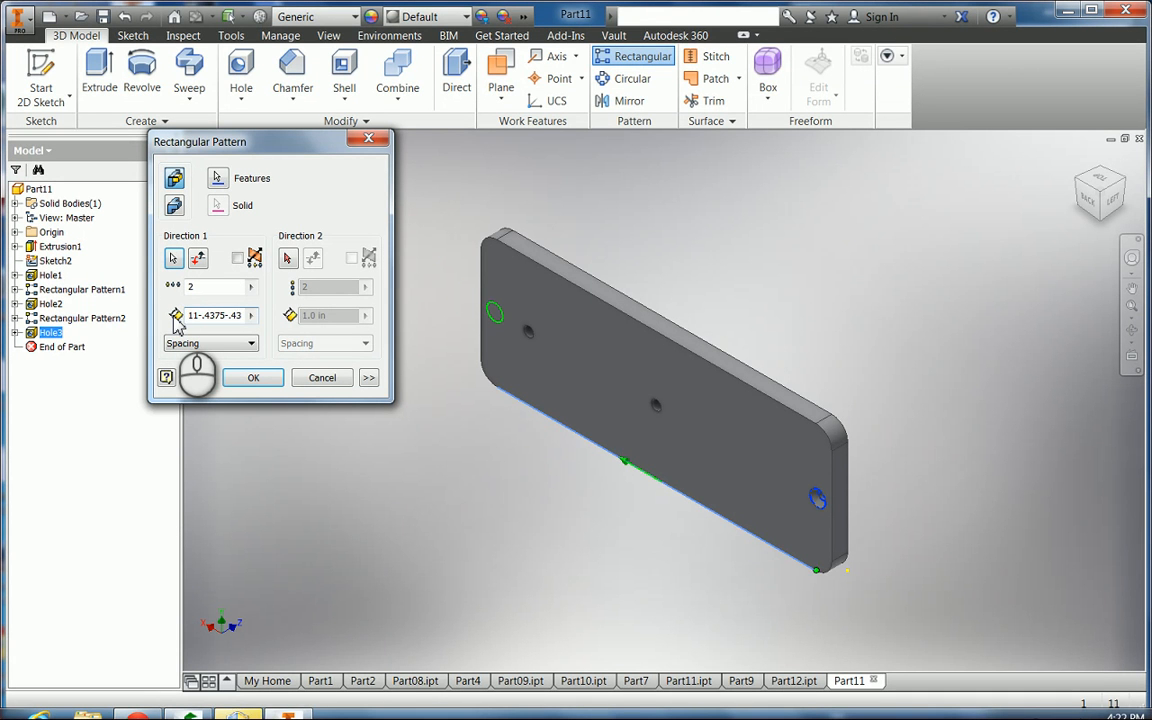
type("75")
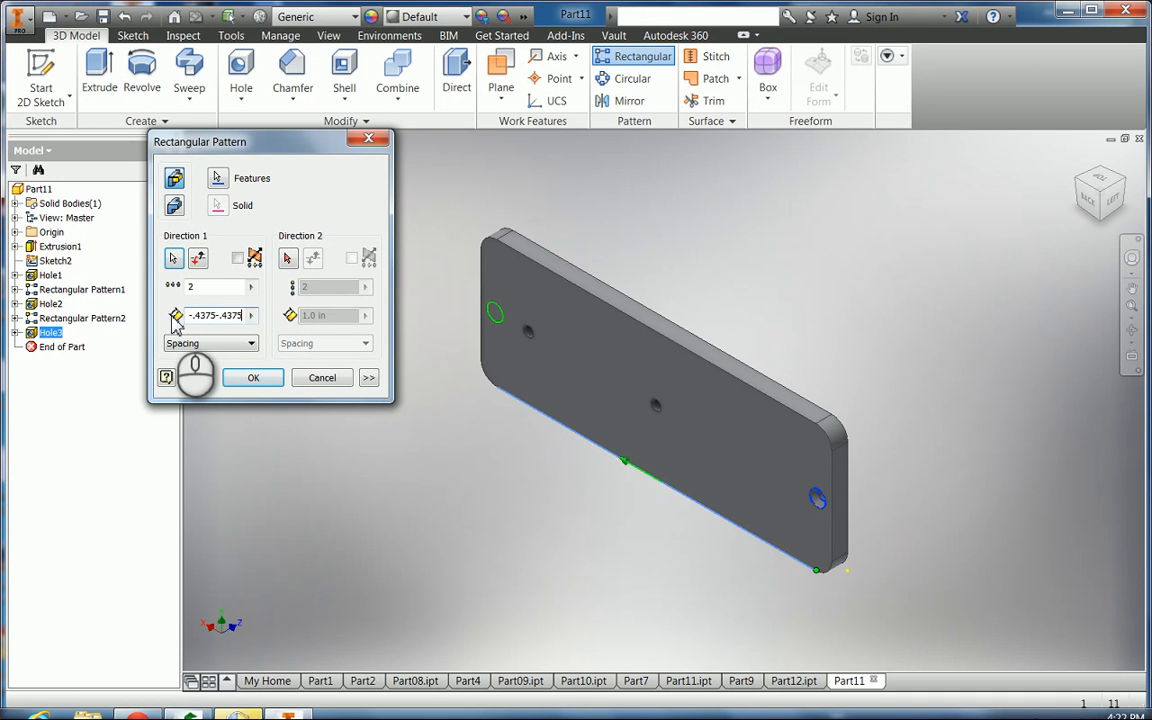
left_click(252, 379)
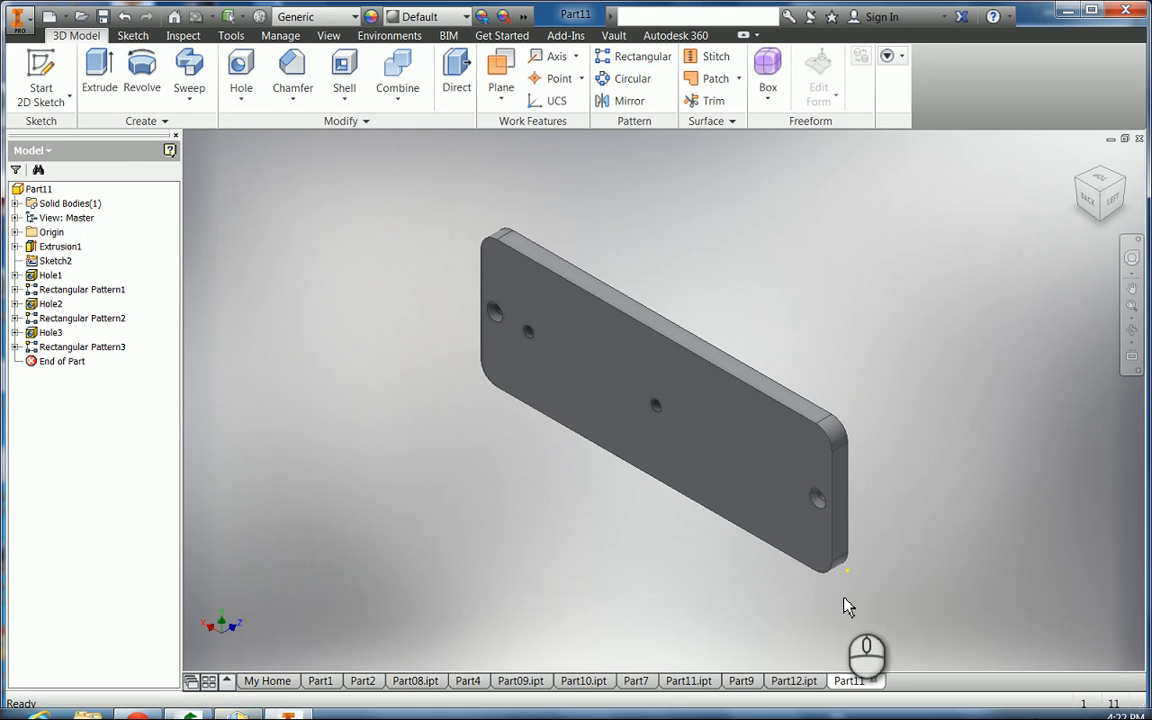
Apply the Titanium - Polished appearance to the part
left_click(465, 17)
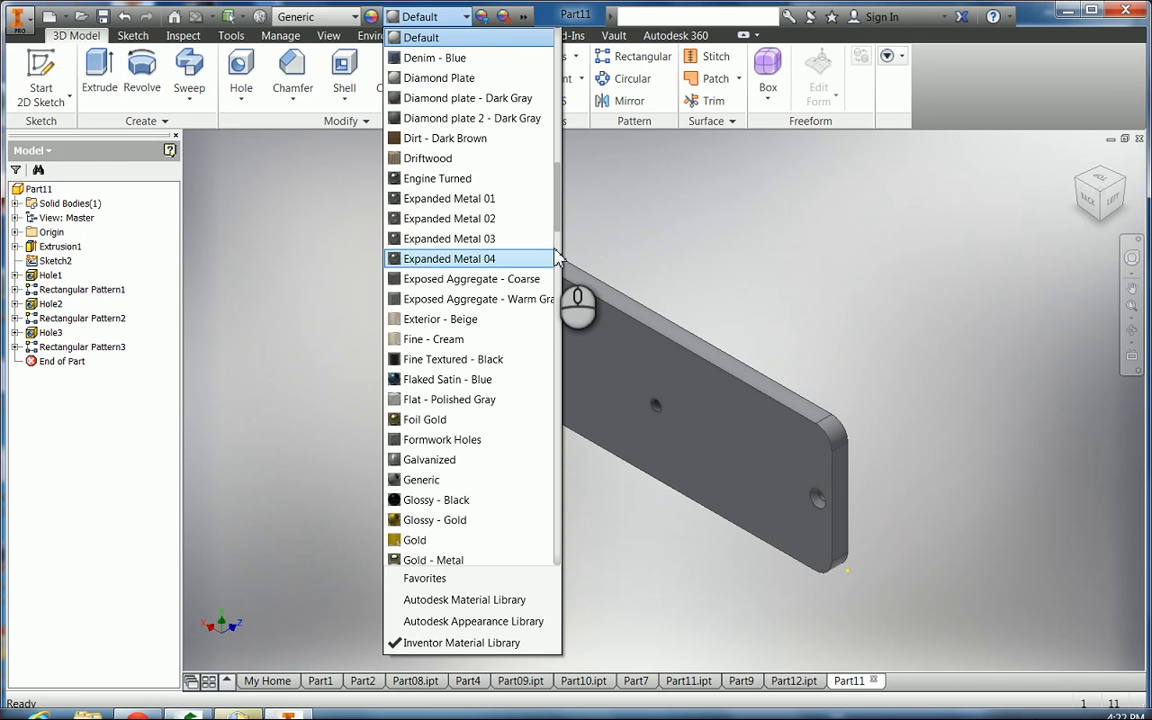
left_click_drag(557, 212, 558, 514)
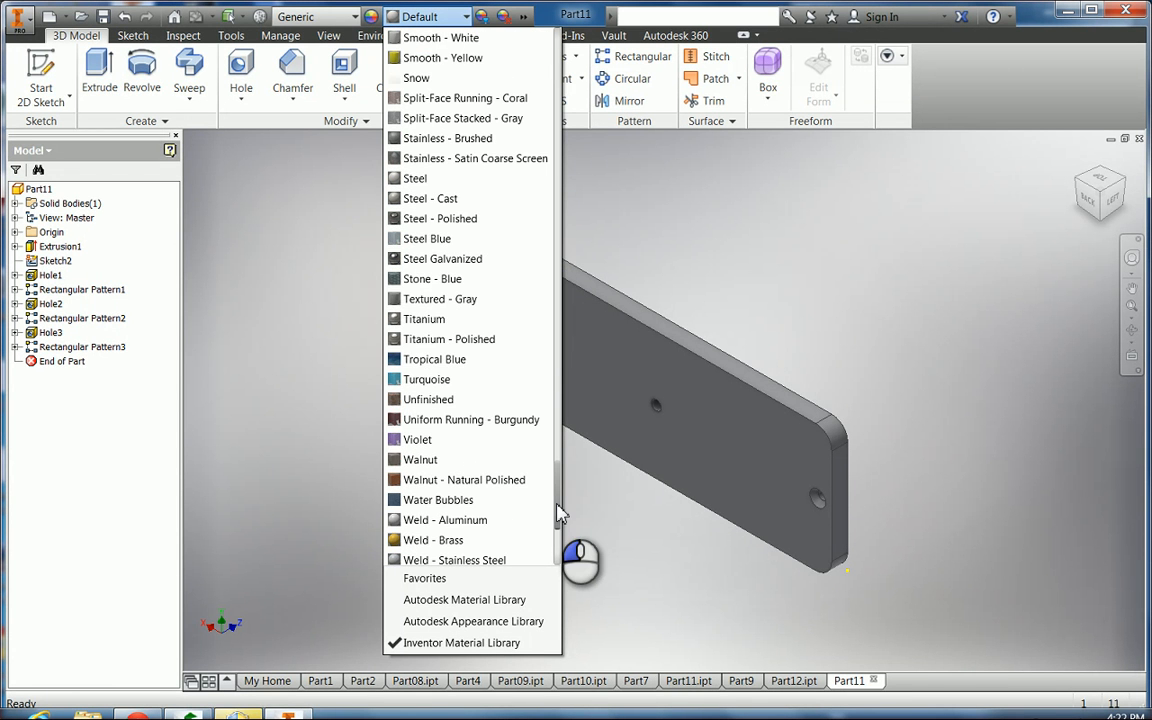
left_click(442, 339)
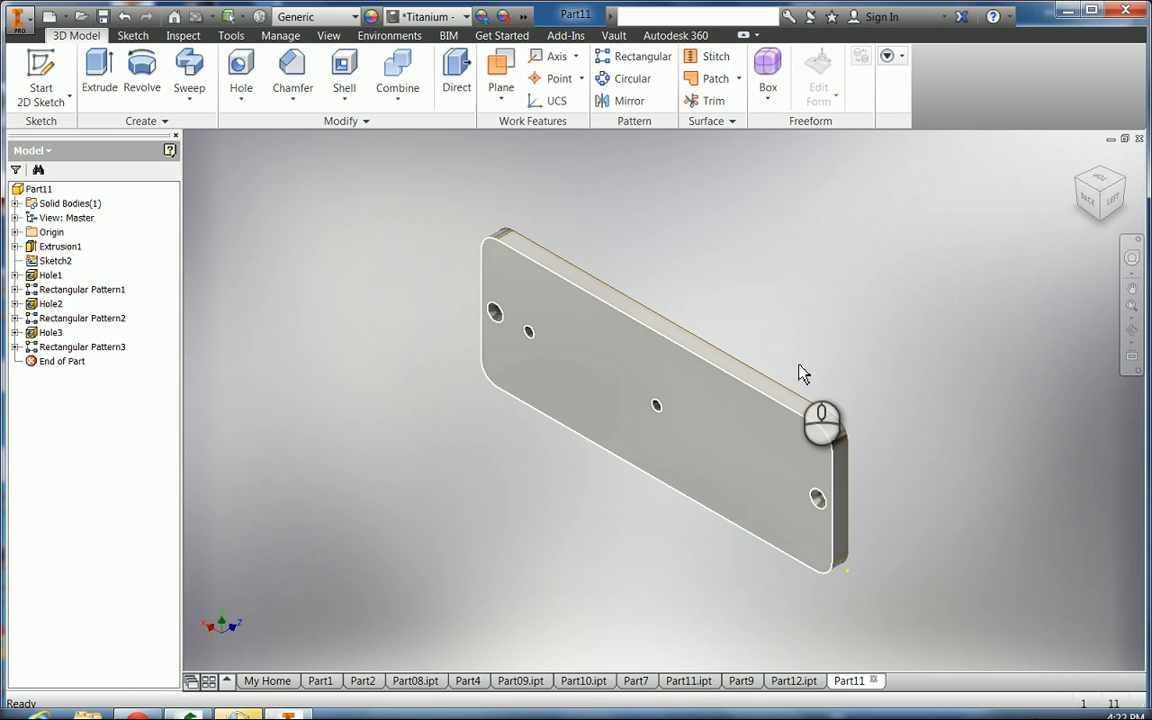
Chamfer the plate's outer perimeter edges with a distance of 0.03125 in and close the Chamfer command
left_click(1131, 330)
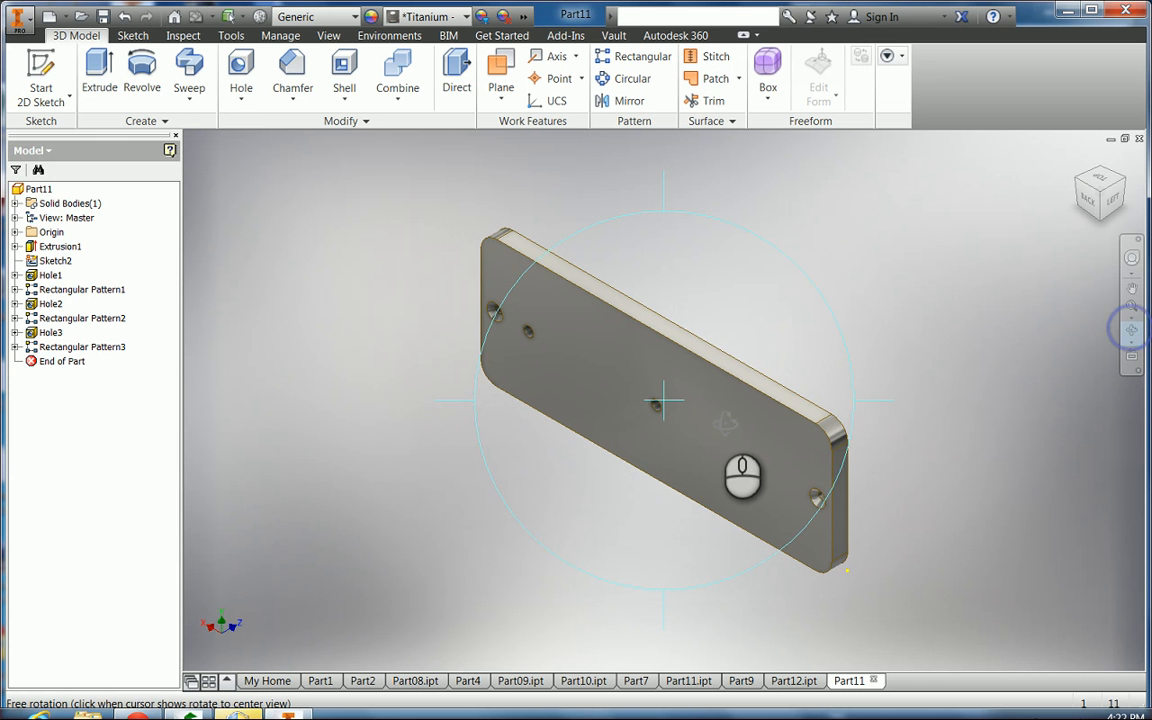
left_click_drag(742, 476, 592, 500)
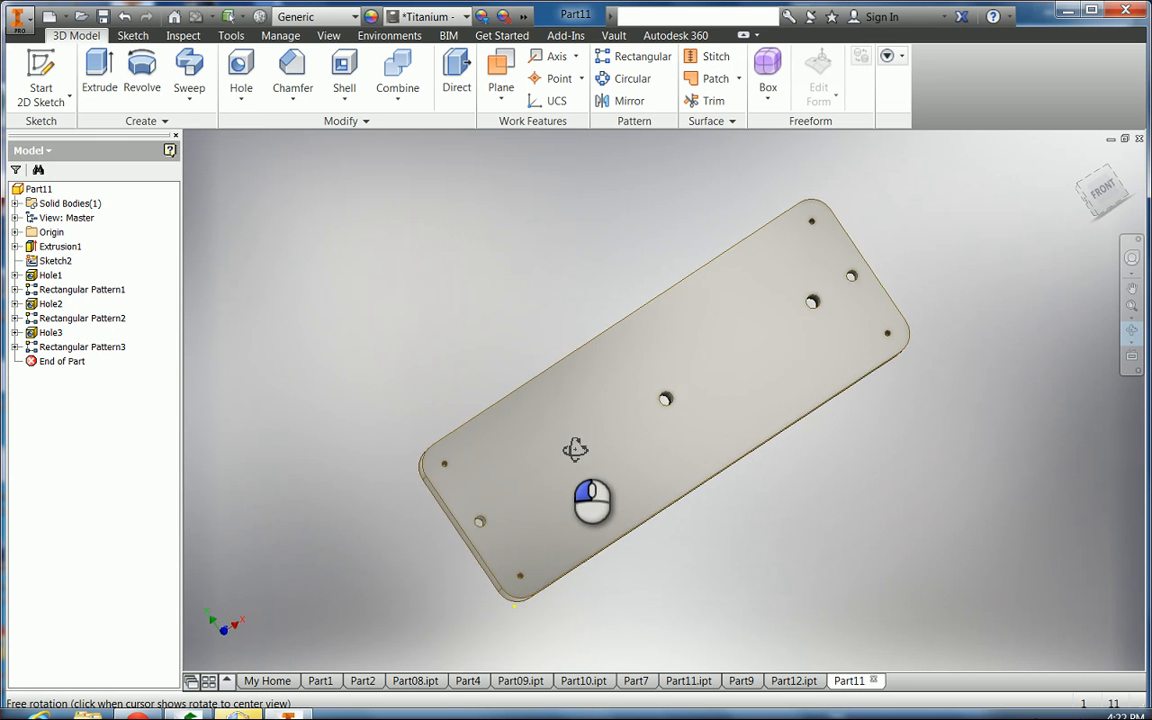
left_click_drag(575, 449, 725, 316)
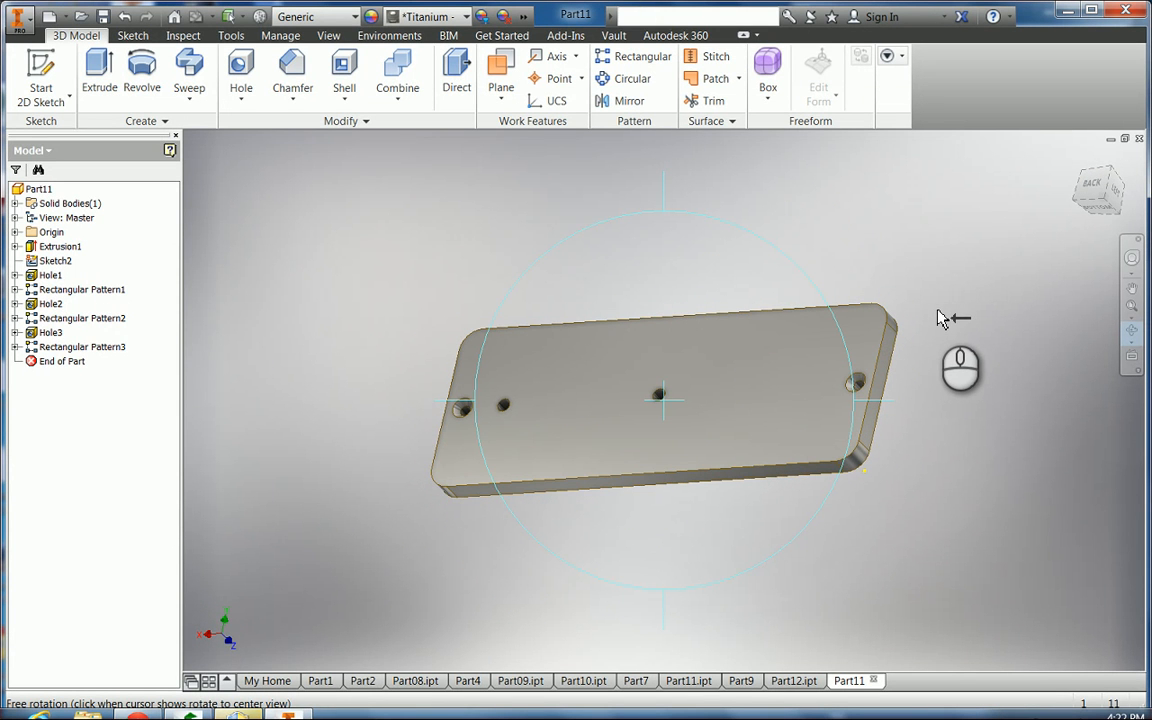
key("Escape")
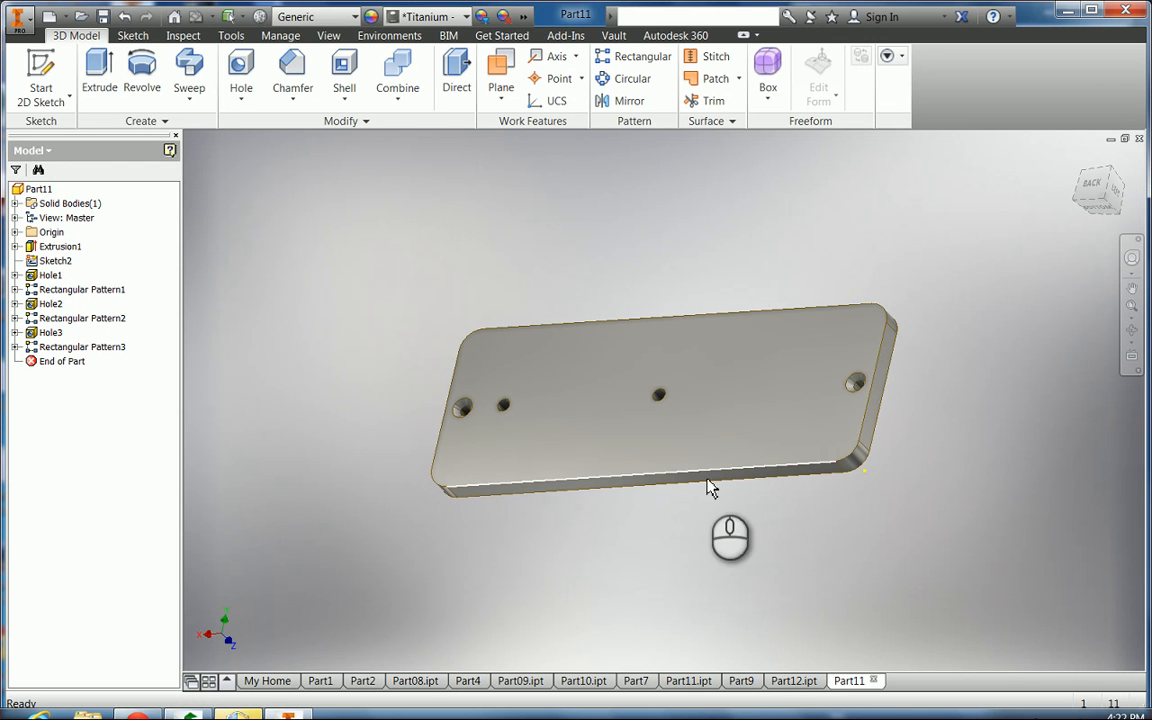
left_click(293, 102)
left_click(292, 165)
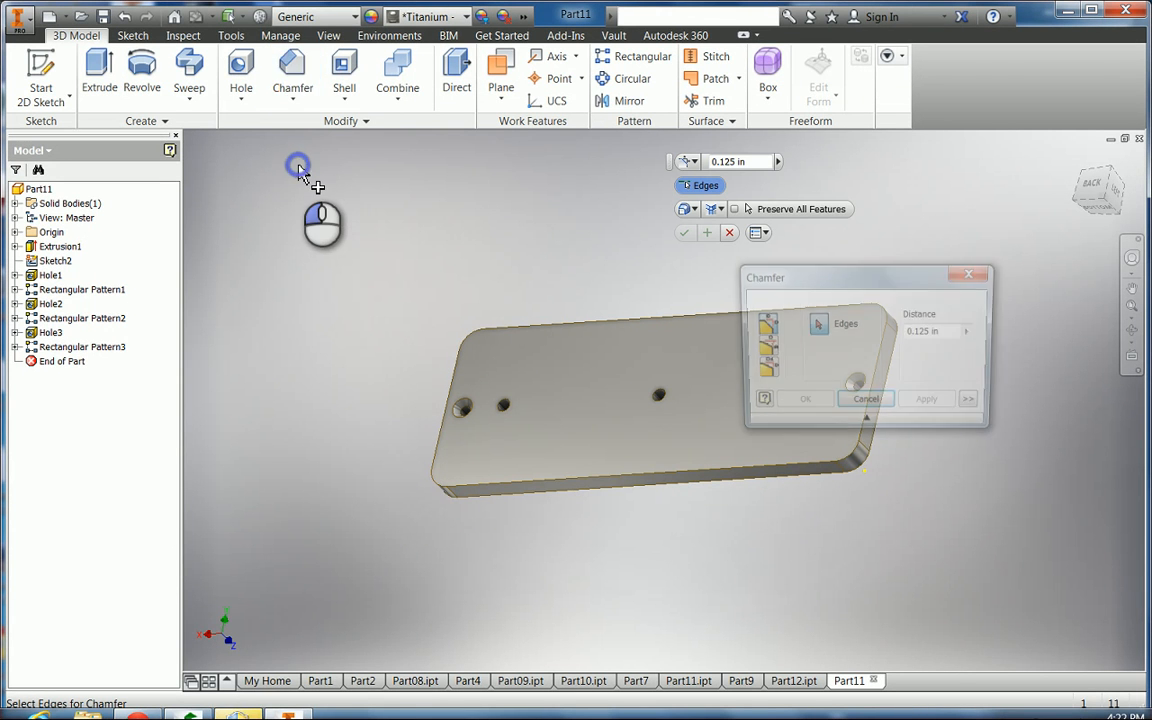
left_click_drag(918, 278, 972, 150)
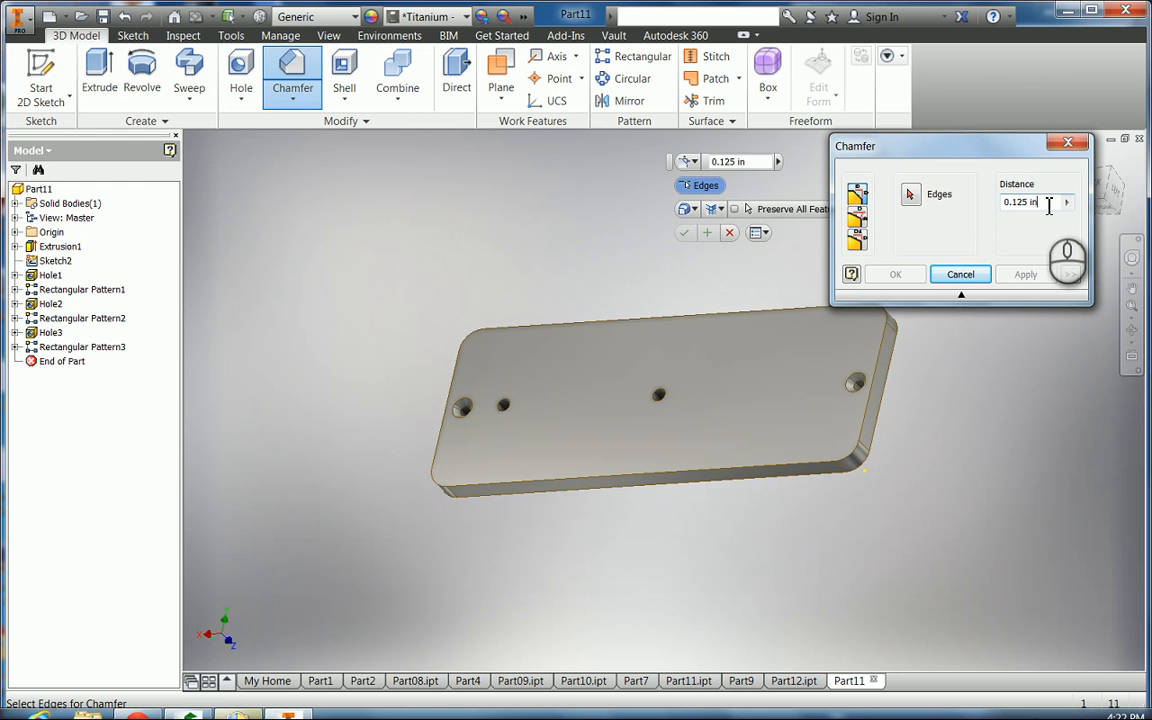
left_click(1003, 204)
type(".03")
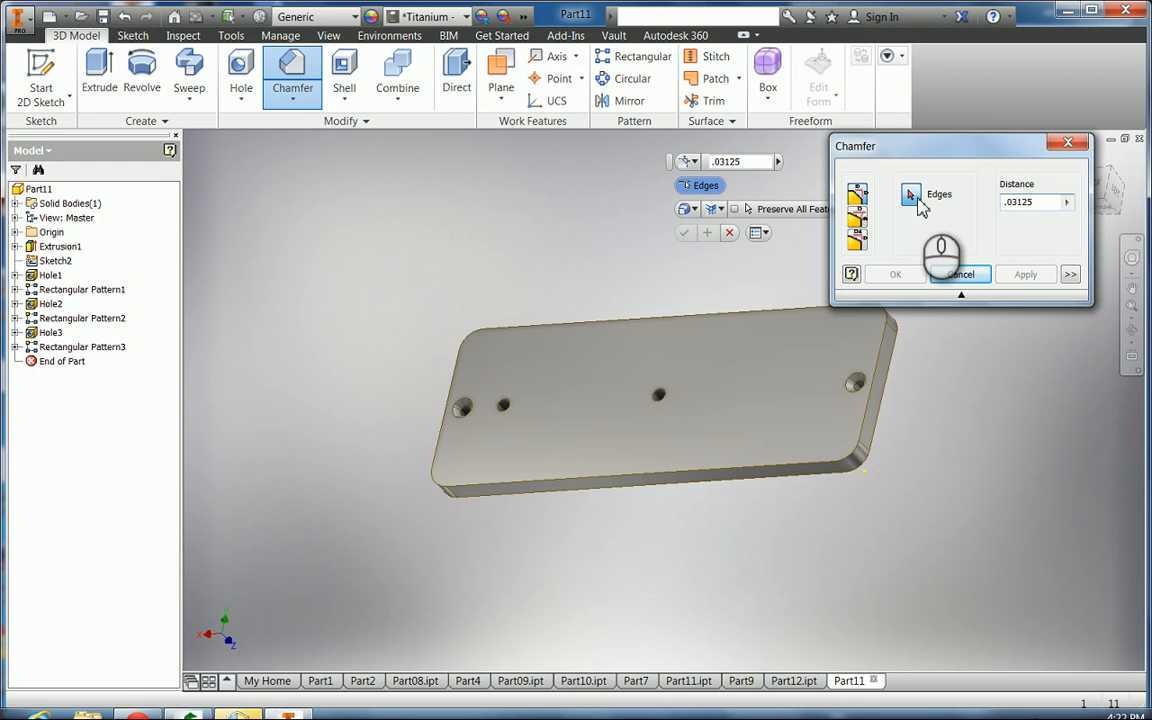
left_click(755, 468)
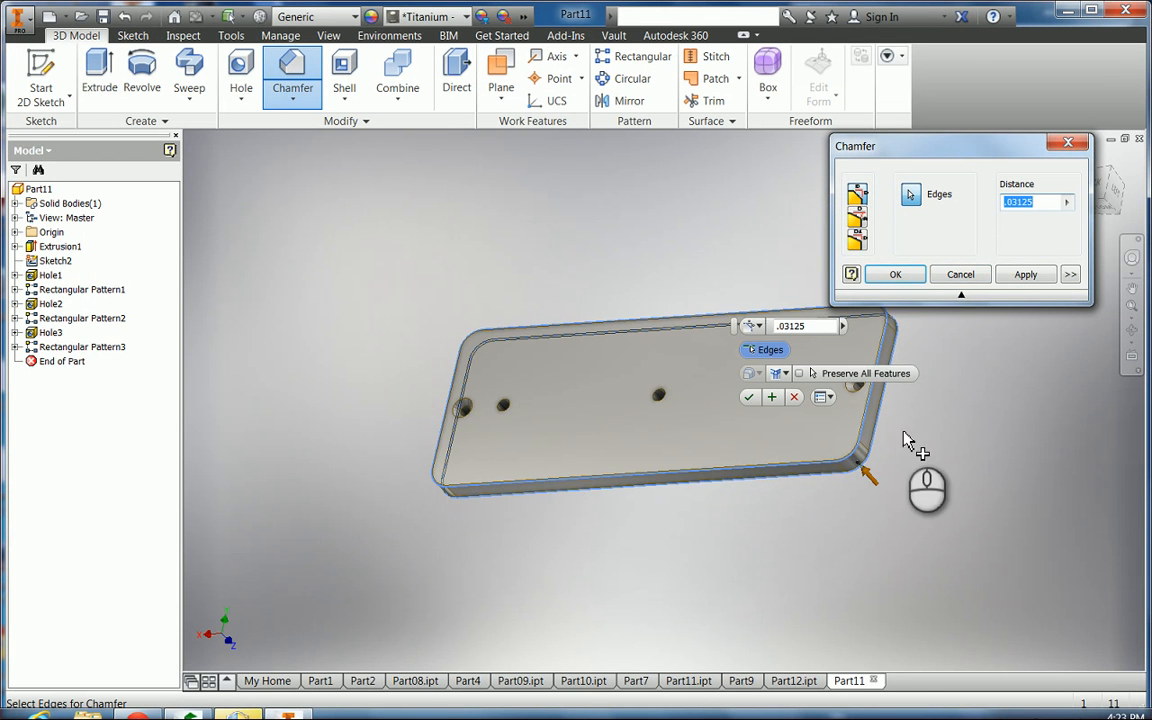
left_click(1028, 275)
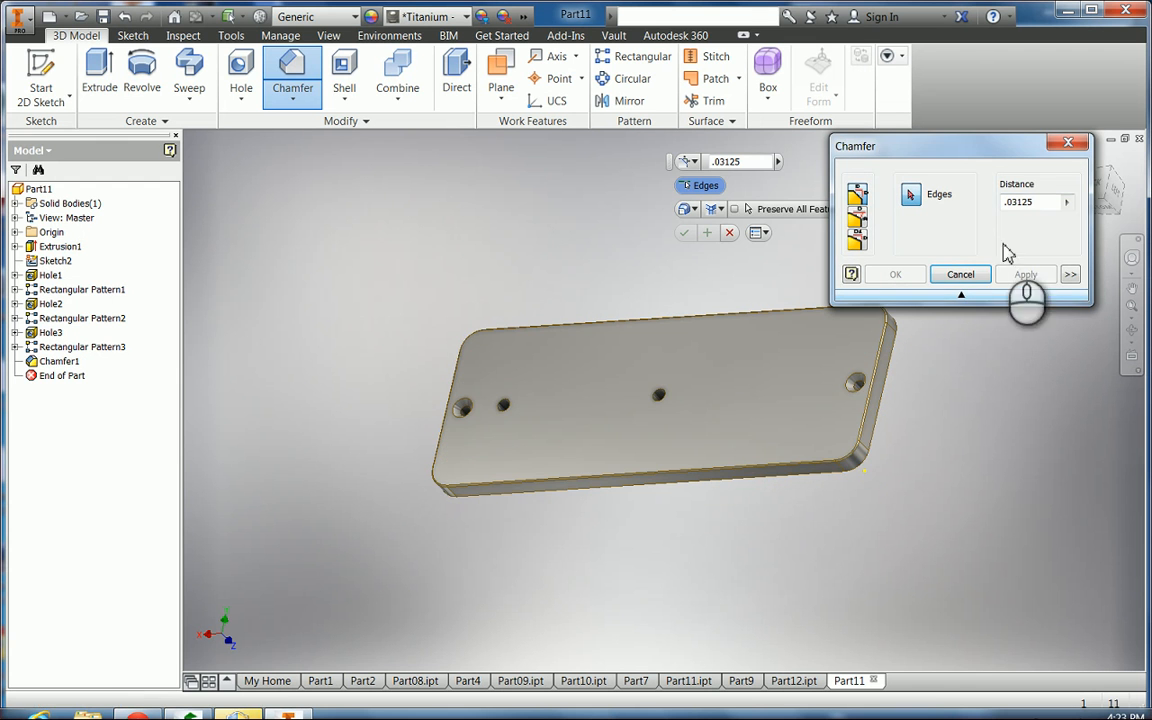
left_click(1069, 144)
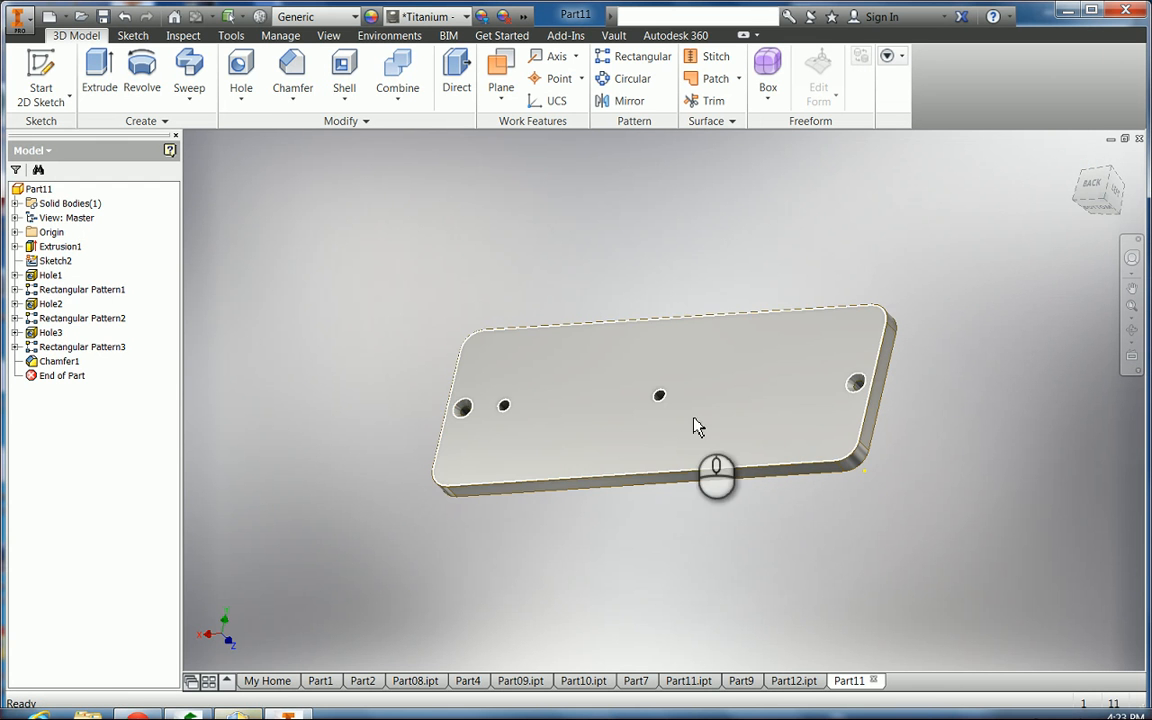
Examine the chamfered perimeter edge up close, and check the finished plate and its holes from the front side
scroll(676, 454, "up", 5)
scroll(675, 453, "down", 9)
scroll(678, 461, "down", 3)
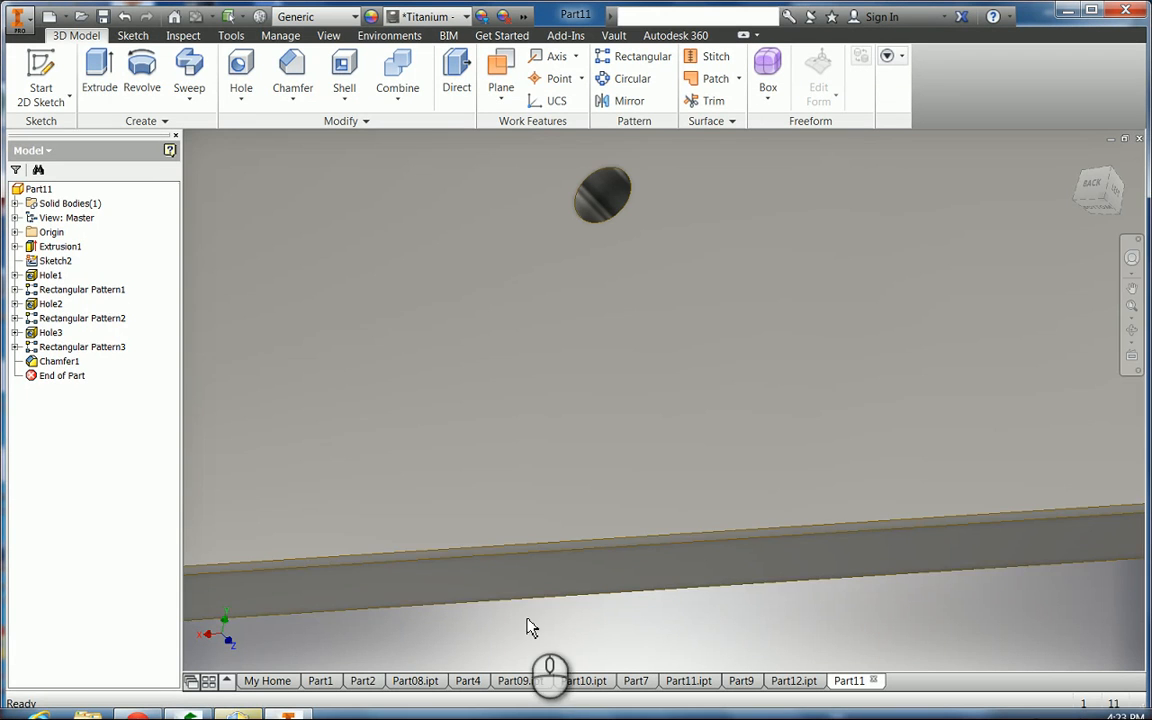
scroll(900, 400, "up", 10)
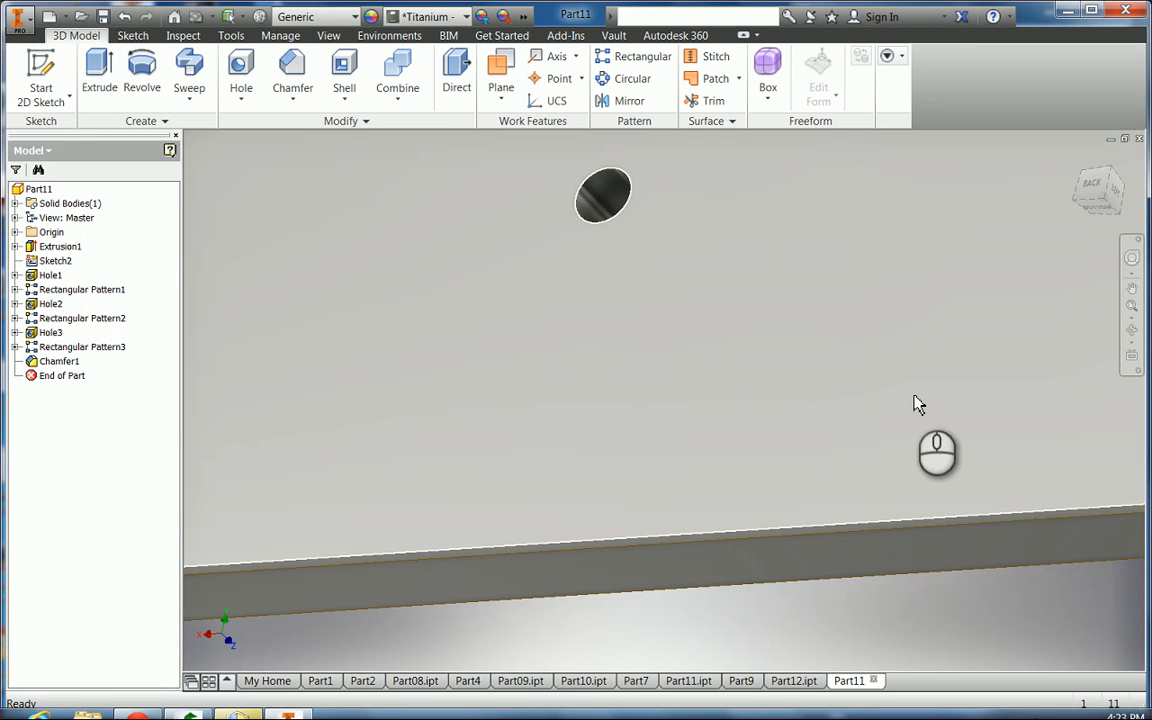
left_click(1131, 329)
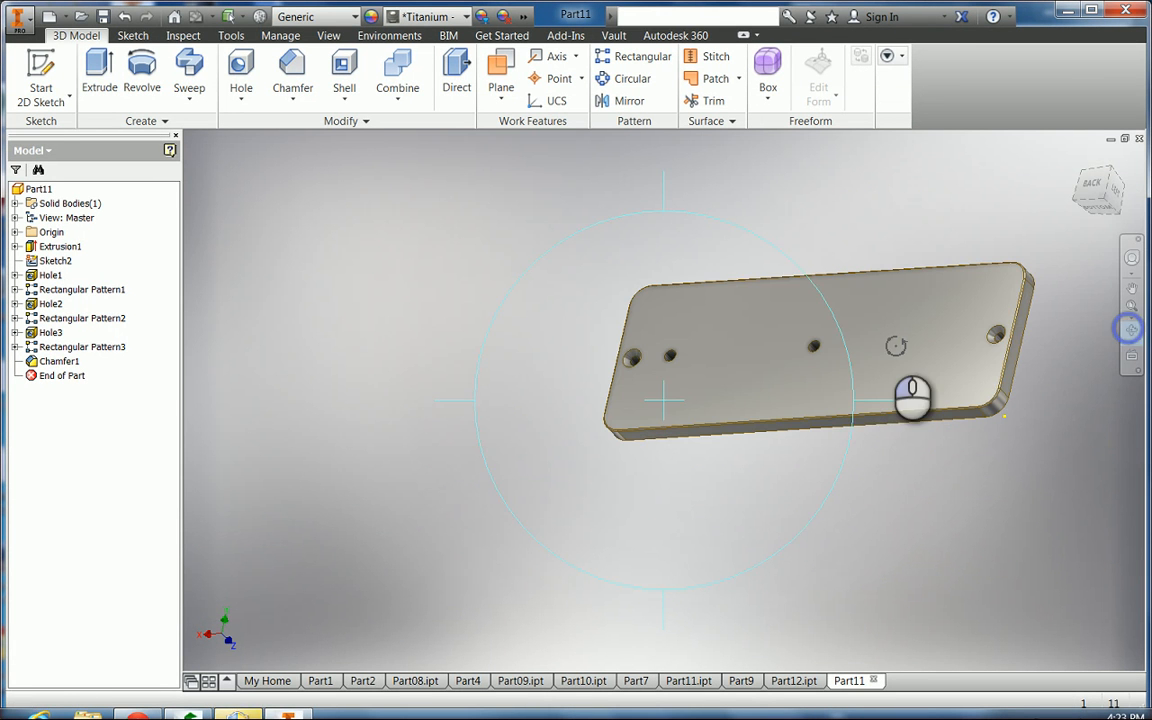
left_click_drag(800, 408, 728, 398)
left_click_drag(710, 346, 700, 430)
left_click(1079, 159)
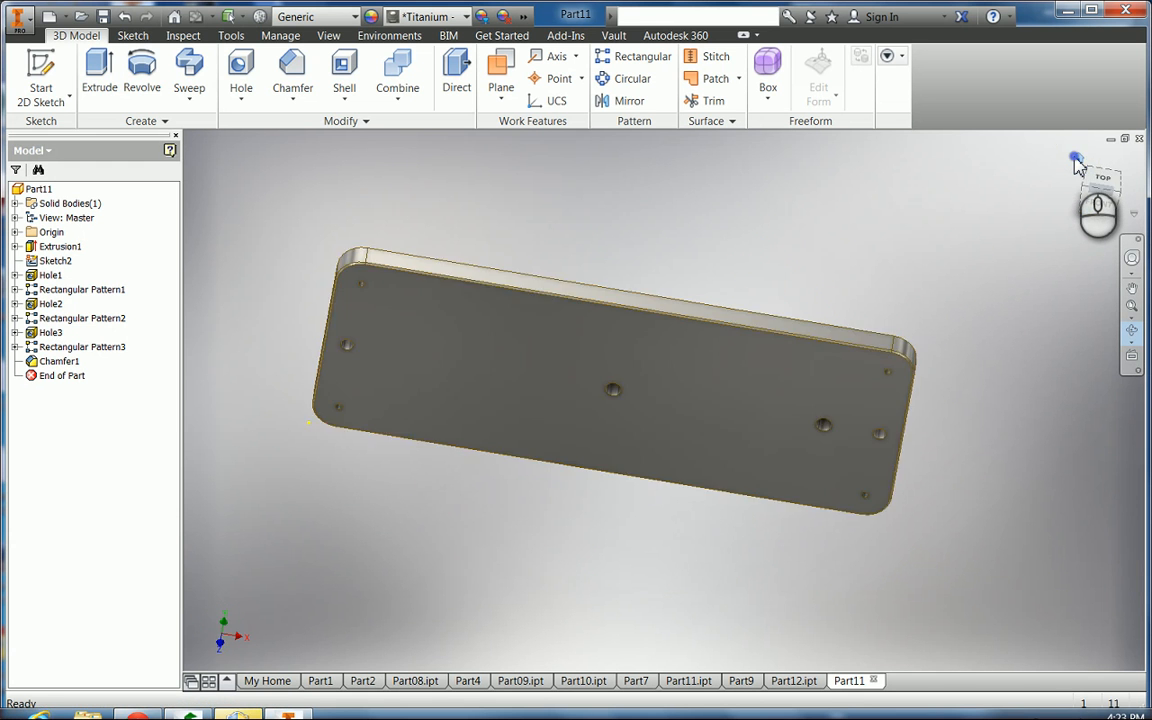